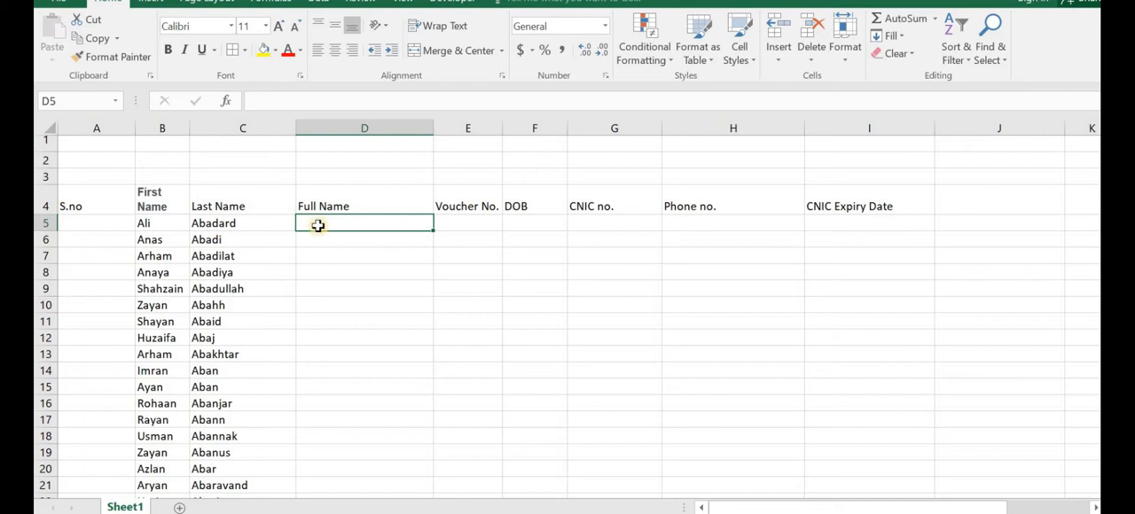
# Step: Review the table's first data row, from the first and last names across the empty columns to CNIC Expiry Date
pyautogui.click(481, 226)
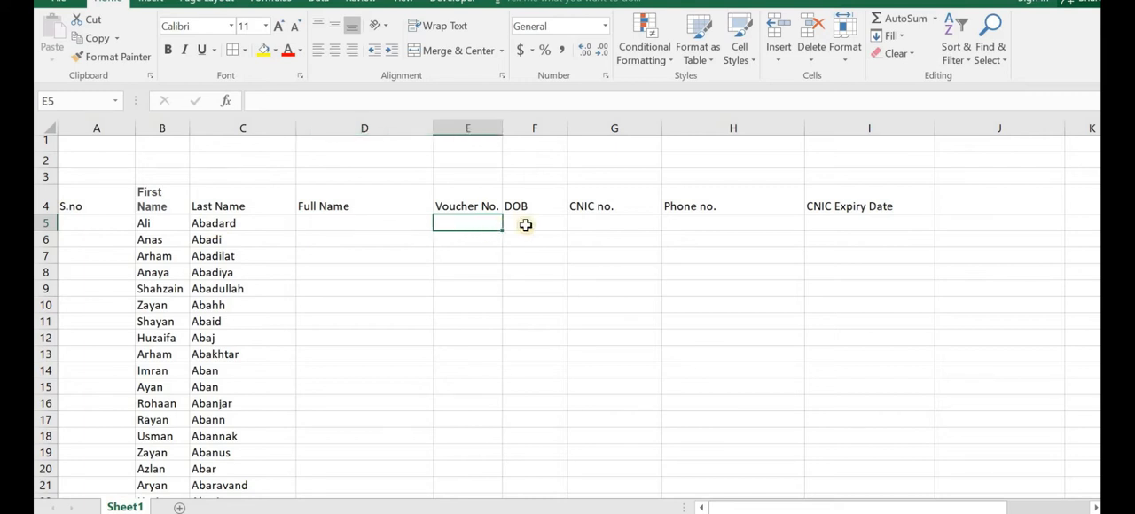
pyautogui.click(593, 225)
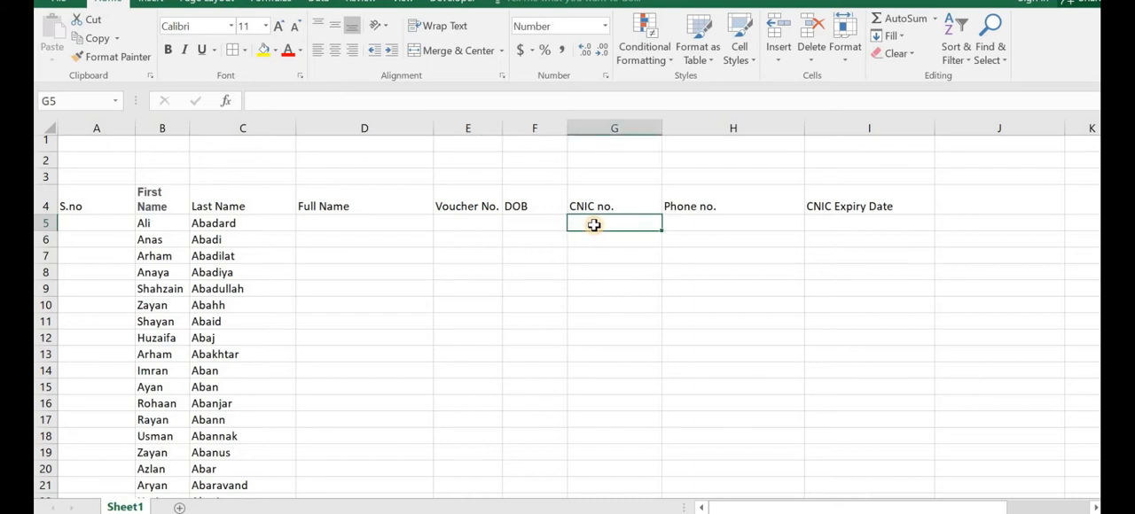
pyautogui.click(675, 225)
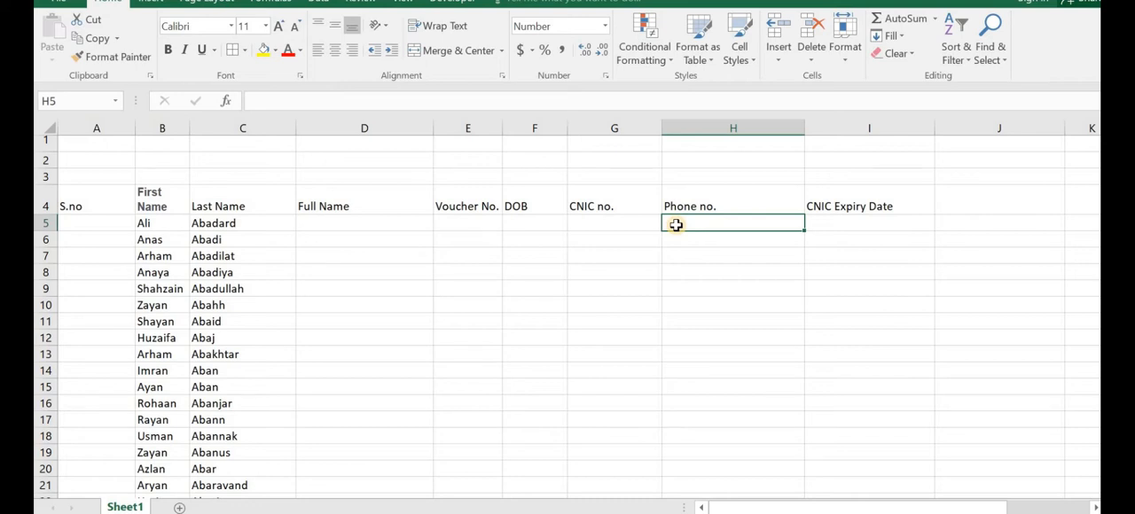
pyautogui.click(829, 225)
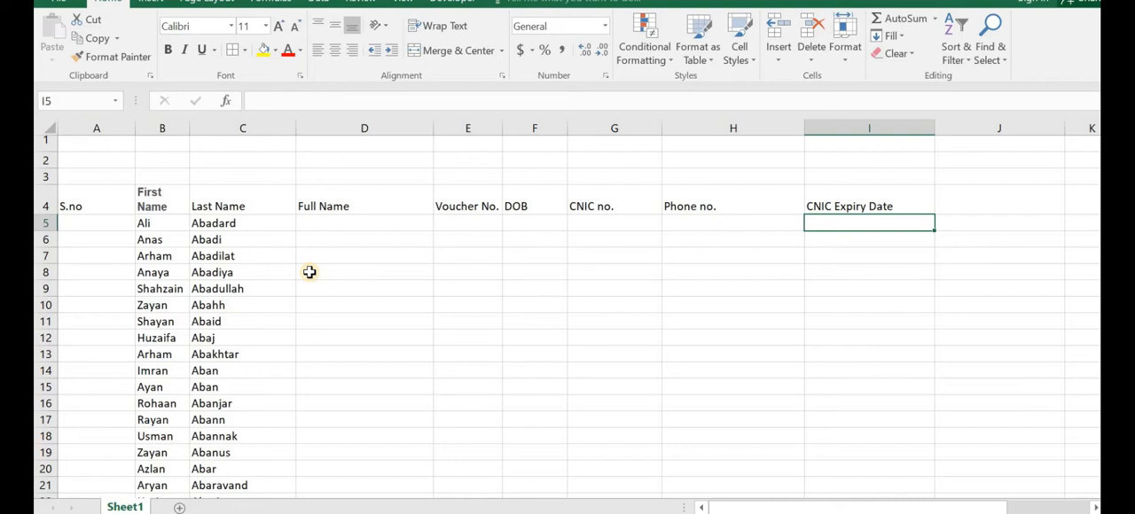
pyautogui.click(395, 228)
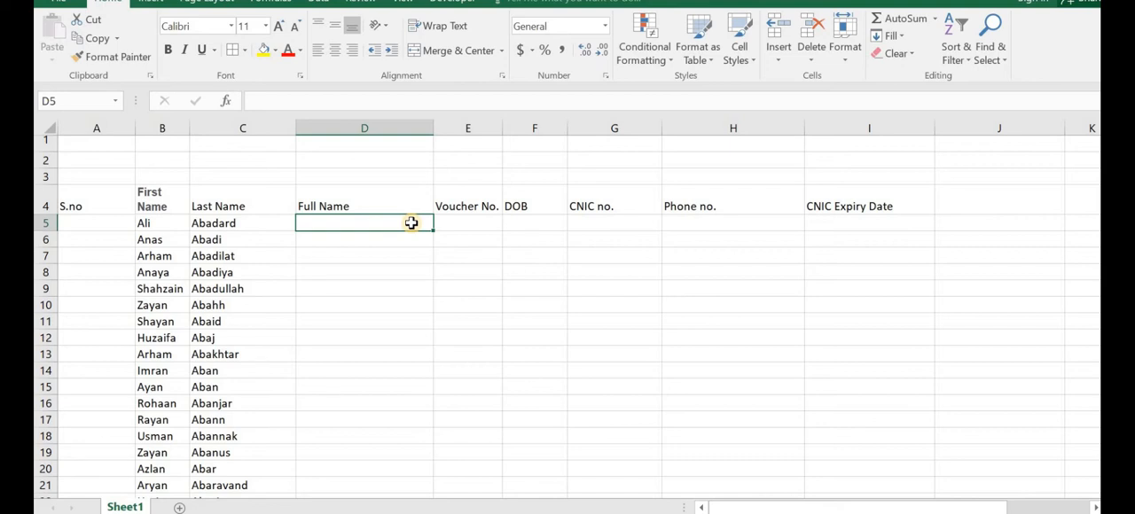
pyautogui.click(398, 241)
pyautogui.click(396, 223)
pyautogui.click(168, 224)
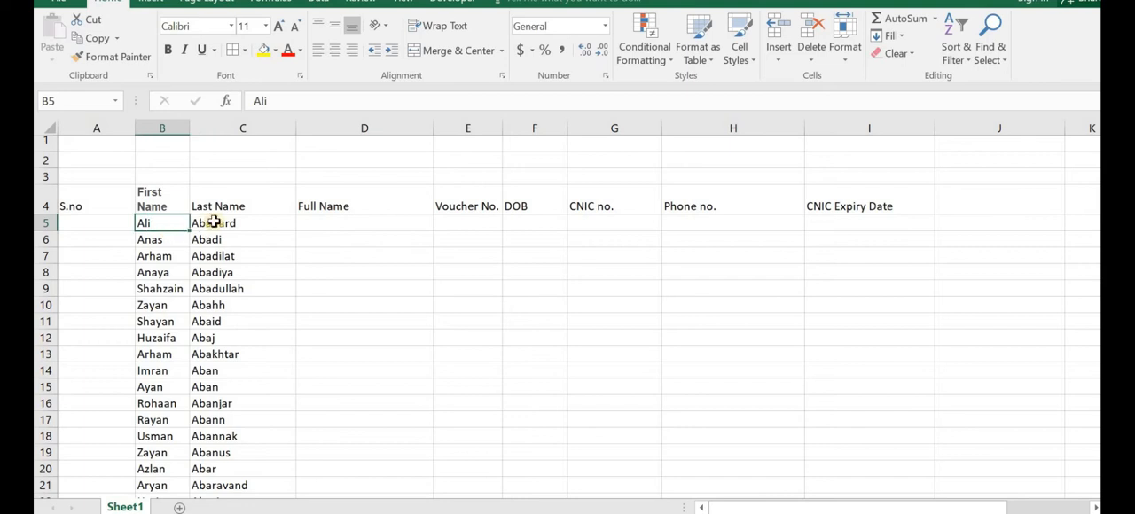
pyautogui.click(240, 229)
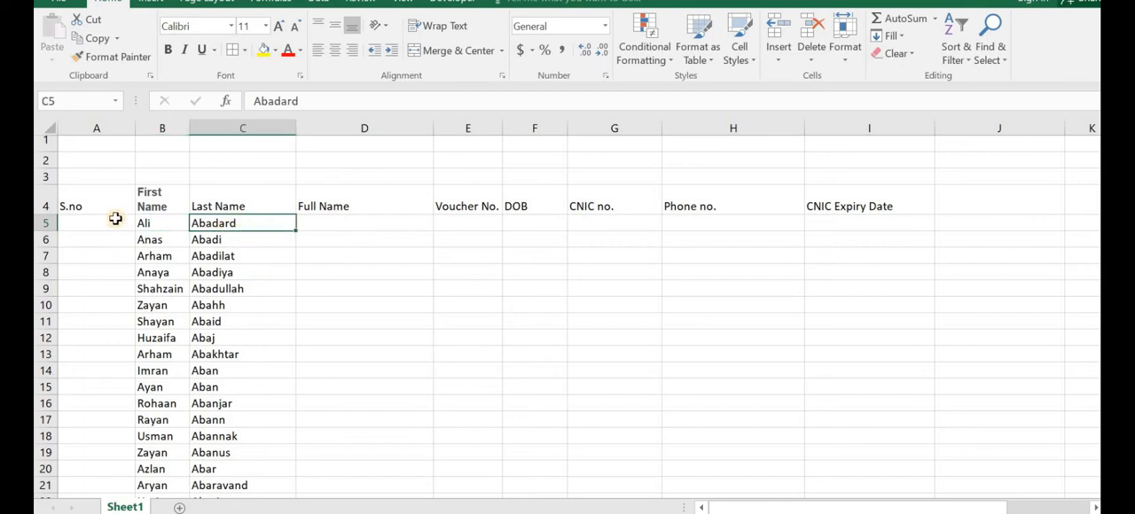
# Step: Enter the first person's full name manually in D5, with a space between first and last name
pyautogui.click(327, 224)
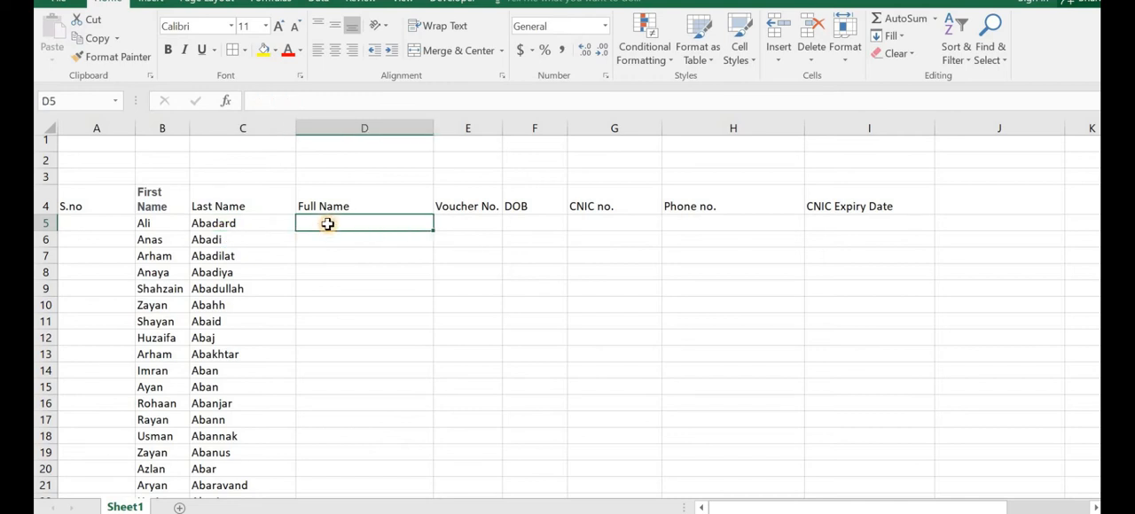
pyautogui.write('a')
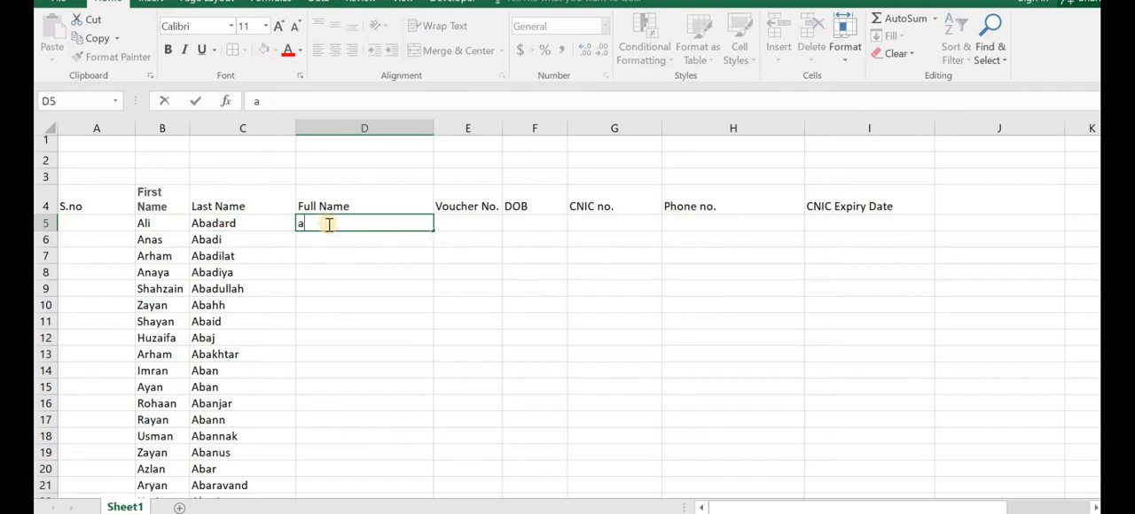
pyautogui.press('BackSpace')
pyautogui.write('Ali Abad')
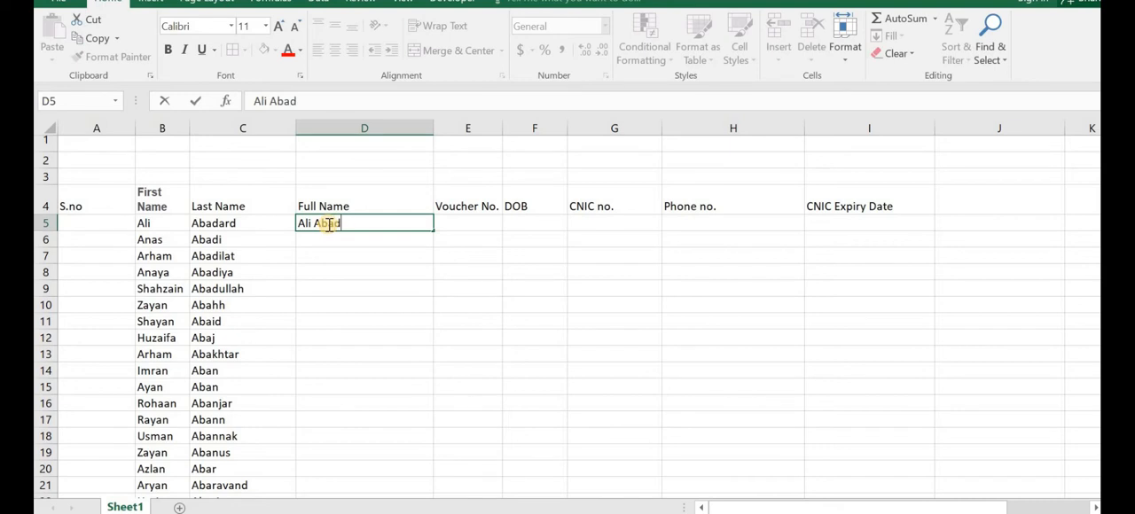
pyautogui.write('ard')
pyautogui.press('Return')
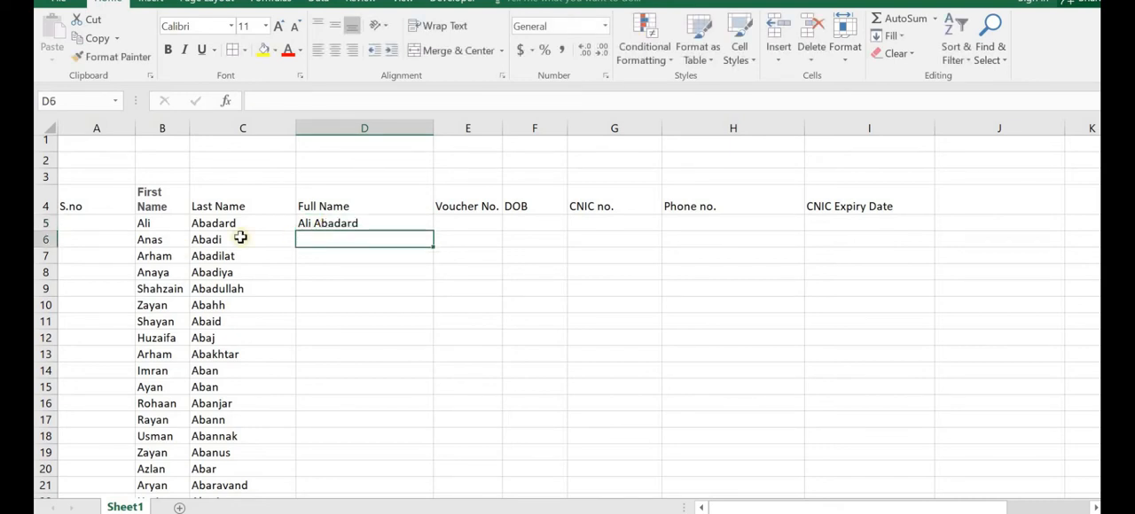
pyautogui.moveTo(1110, 210)
pyautogui.mouseDown()
pyautogui.moveTo(1111, 233)
pyautogui.moveTo(1110, 211)
pyautogui.mouseUp()
# Step: Replace the content of D5 with the formula =B5&C5 to join the first and last names
pyautogui.click(398, 225)
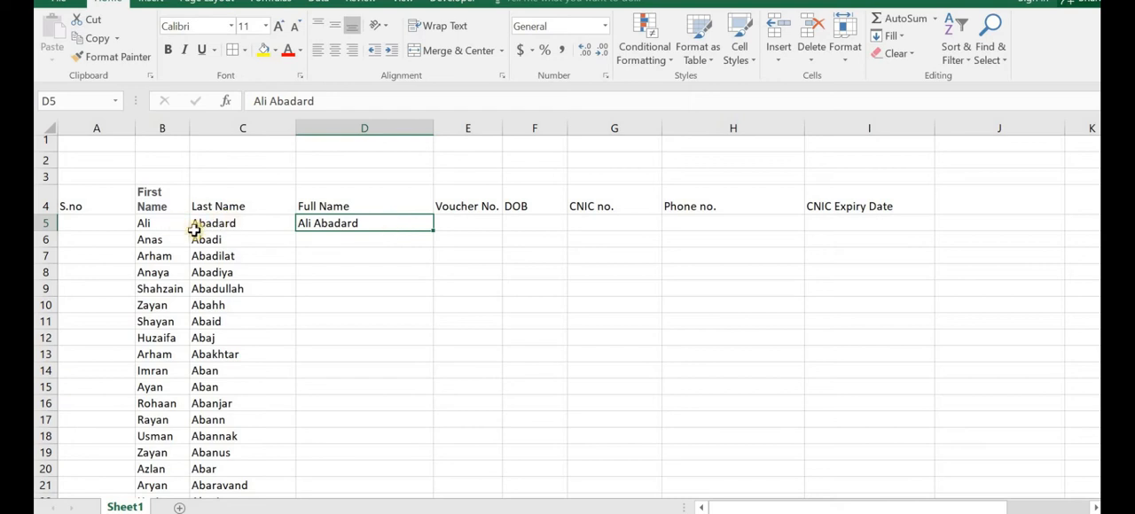
pyautogui.doubleClick(421, 224)
pyautogui.press('BackSpace')
pyautogui.press('BackSpace')
pyautogui.press('BackSpace')
pyautogui.press('BackSpace')
pyautogui.press('BackSpace')
pyautogui.press('BackSpace')
pyautogui.press('BackSpace')
pyautogui.press('BackSpace')
pyautogui.press('BackSpace')
pyautogui.press('BackSpace')
pyautogui.press('BackSpace')
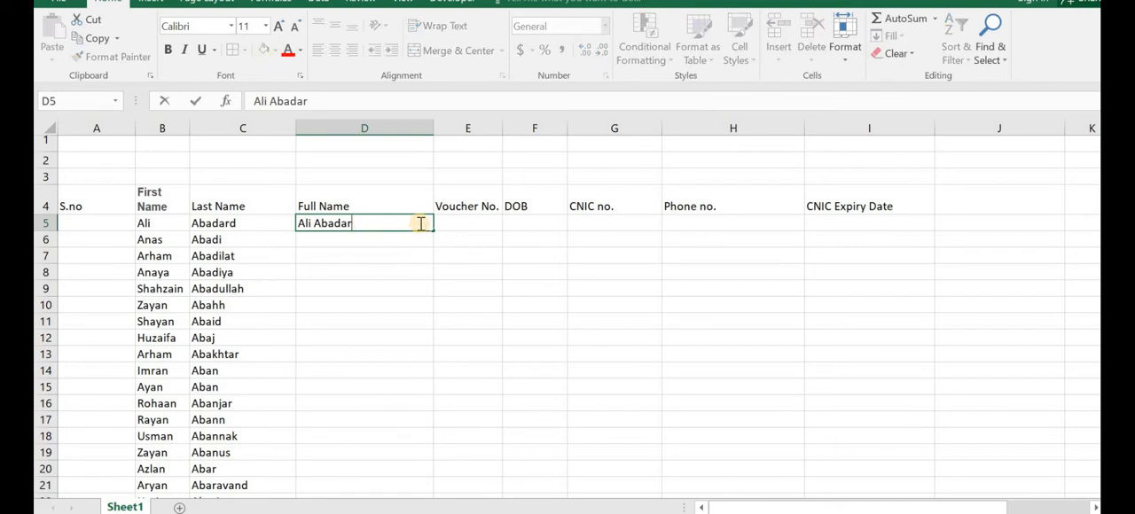
pyautogui.write('=')
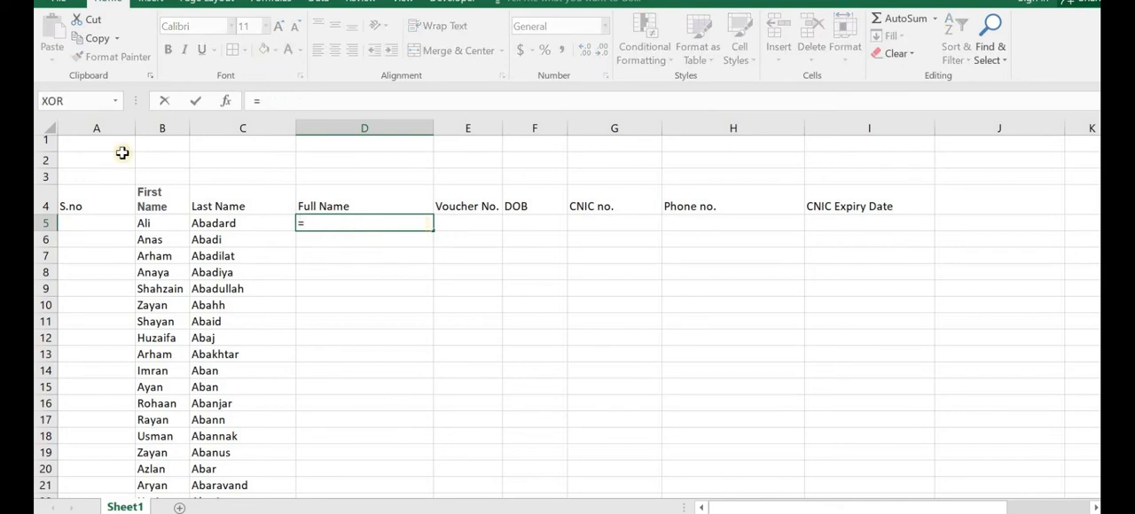
pyautogui.click(161, 223)
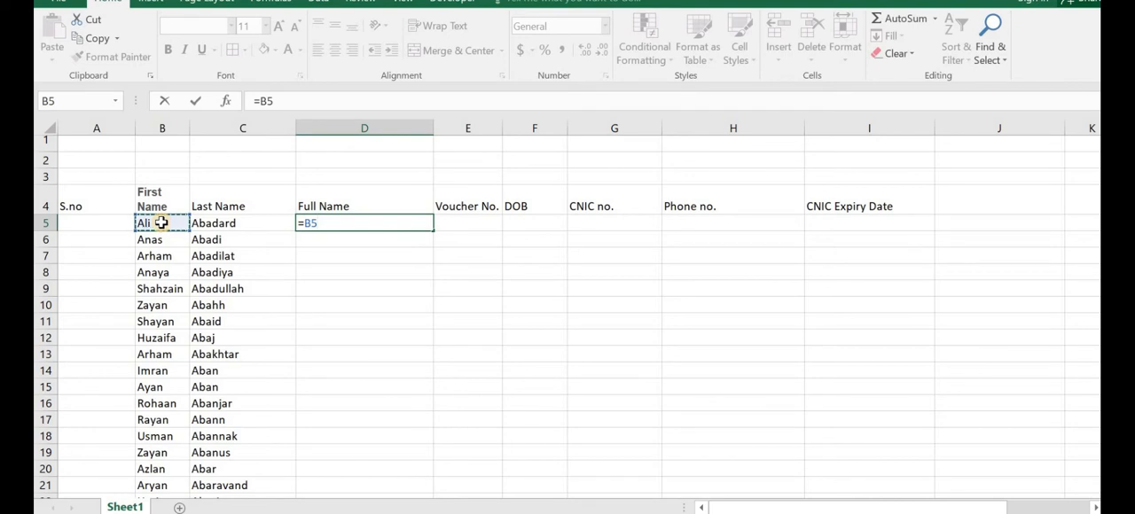
pyautogui.write('&')
pyautogui.press('BackSpace')
pyautogui.write('"')
pyautogui.press('BackSpace')
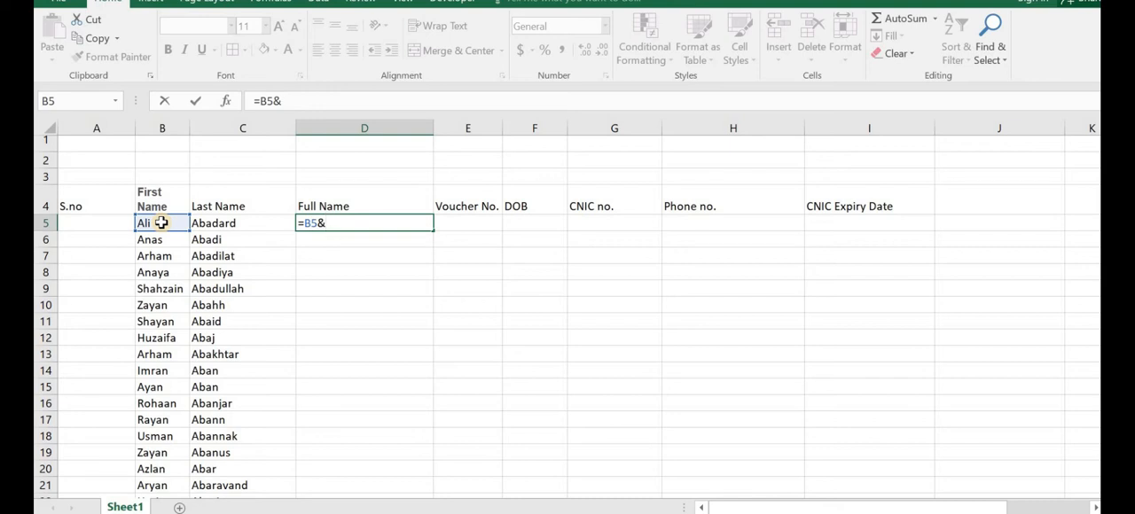
pyautogui.click(203, 222)
pyautogui.press('Return')
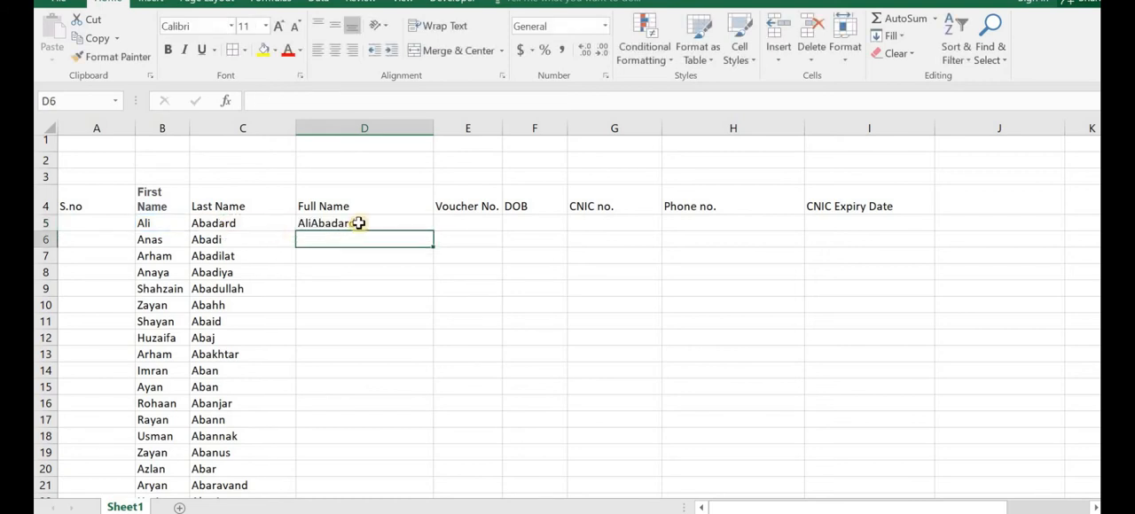
pyautogui.click(360, 222)
pyautogui.click(479, 221)
pyautogui.write('=')
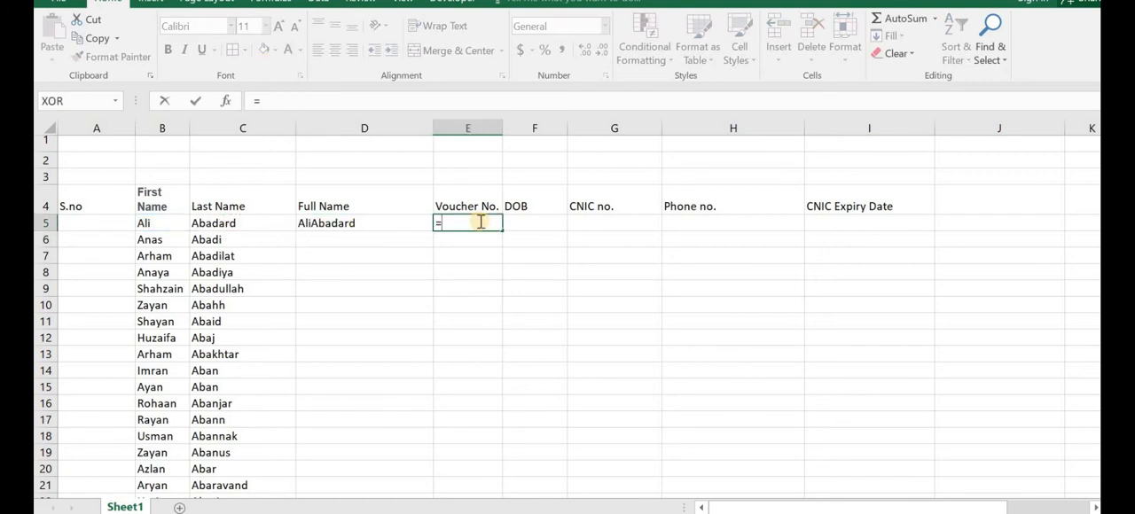
pyautogui.press('Escape')
# Step: Insert an empty column between Full Name and Voucher No
pyautogui.click(468, 128)
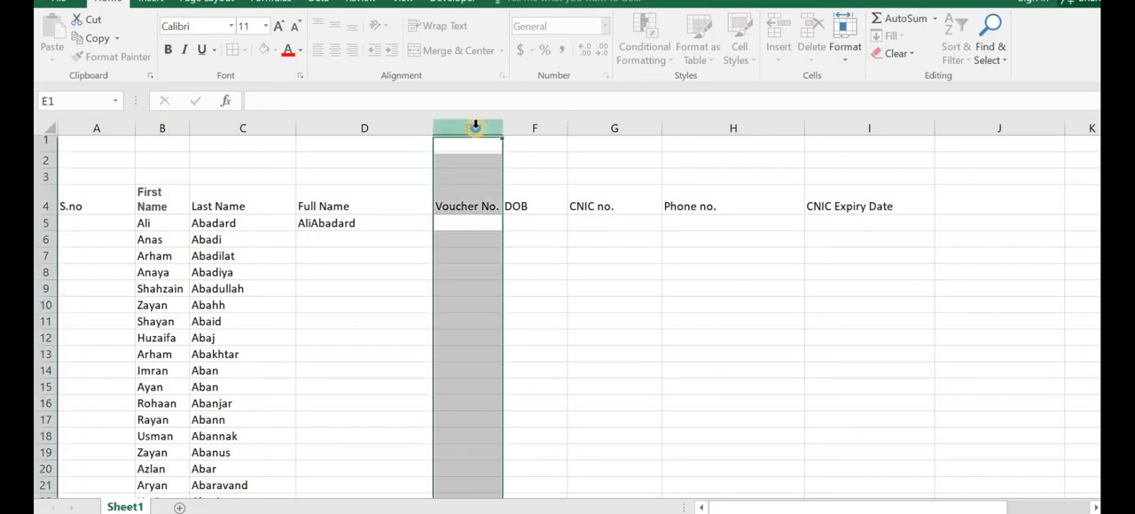
pyautogui.rightClick(474, 130)
pyautogui.click(535, 242)
pyautogui.click(489, 208)
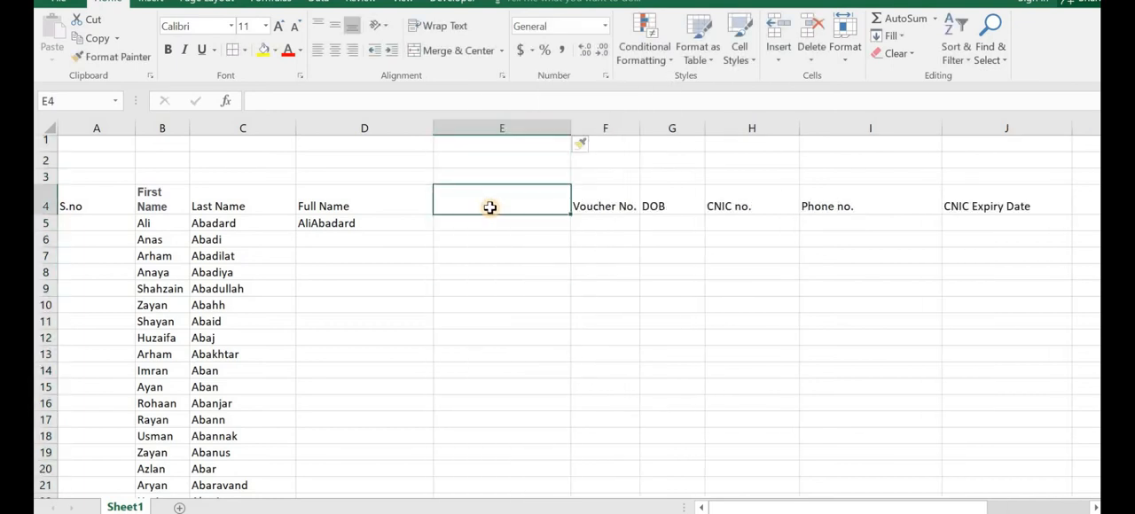
# Step: Enter the formula =CONCATENATE(B5,C5) in E5 of the new empty column
pyautogui.click(481, 221)
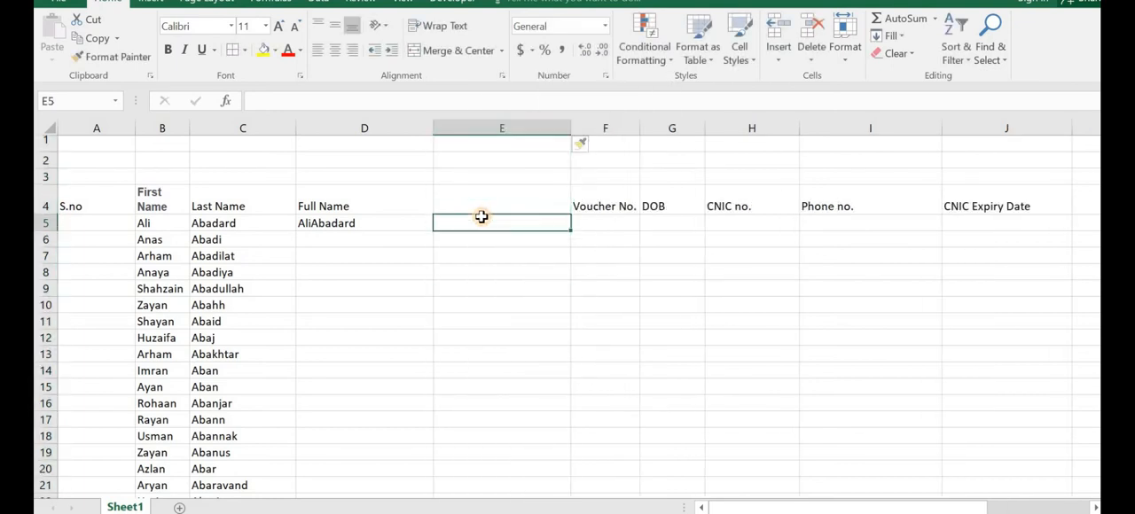
pyautogui.write('=con')
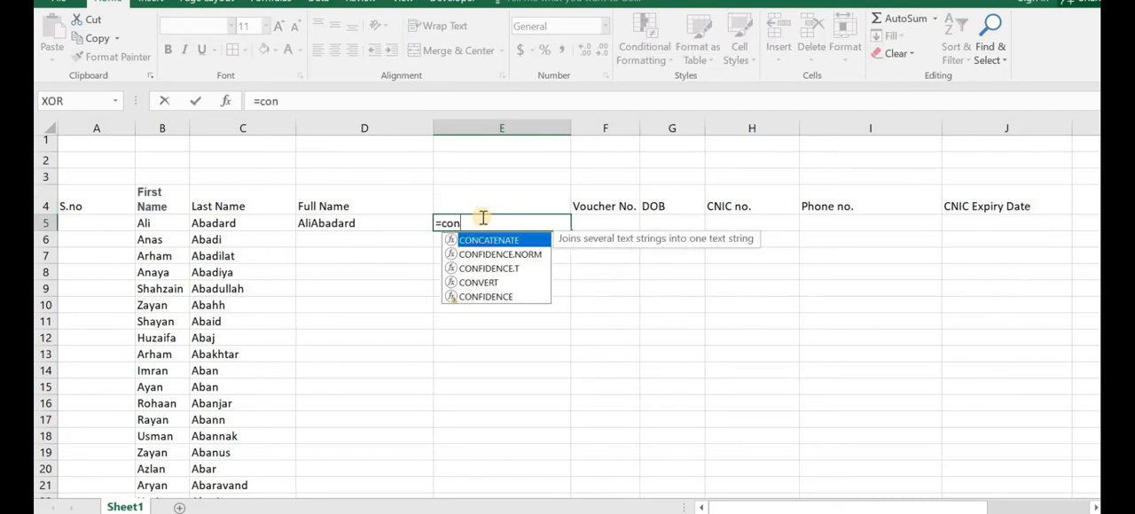
pyautogui.doubleClick(488, 242)
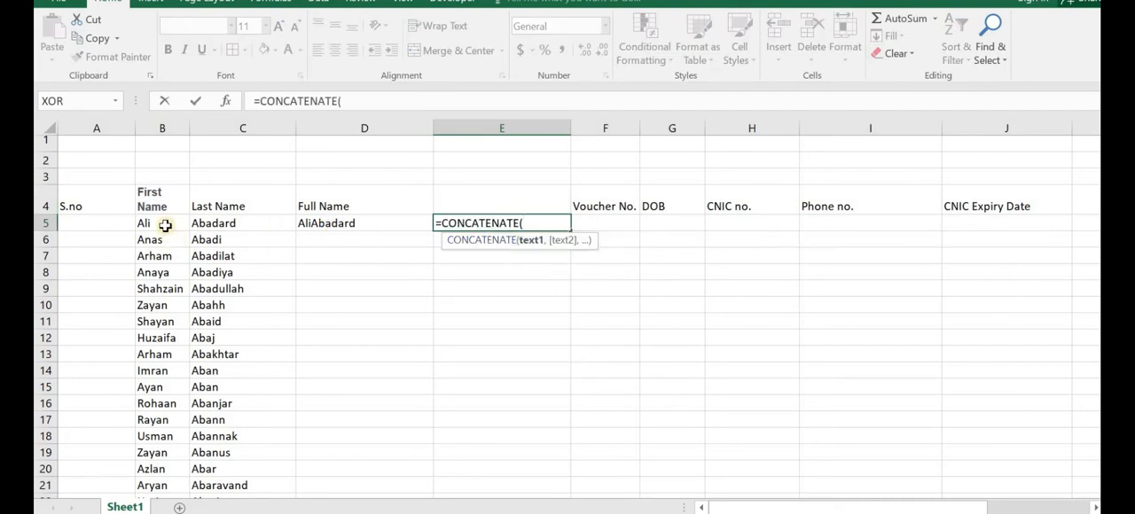
pyautogui.click(163, 224)
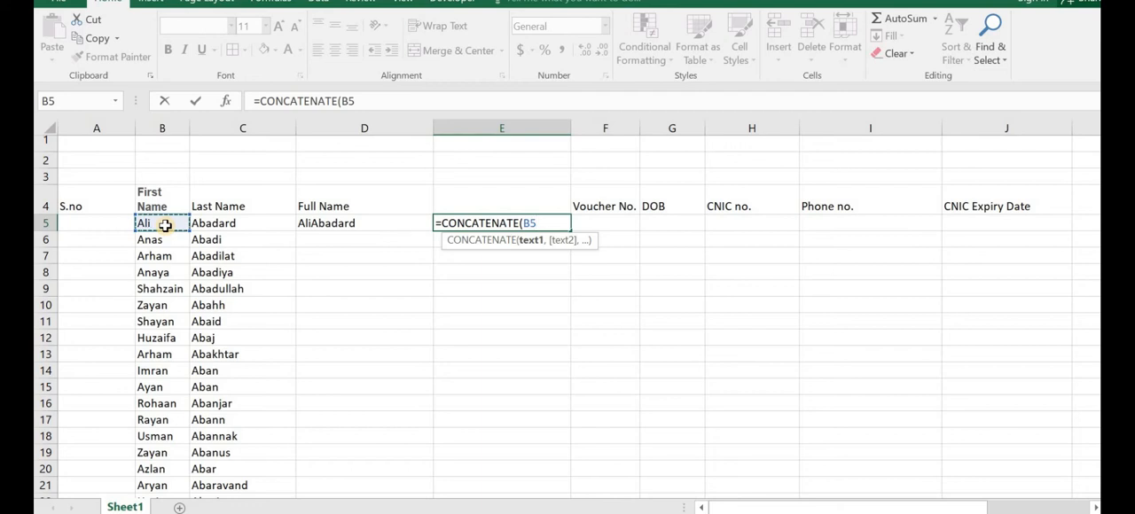
pyautogui.write(',')
pyautogui.click(222, 224)
pyautogui.press('Return')
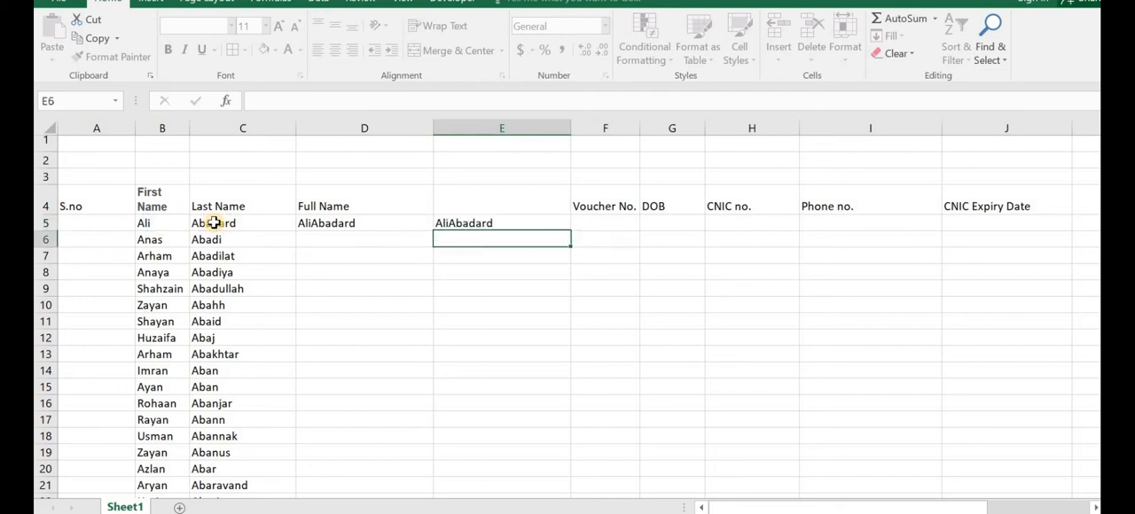
# Step: Fill the formulas in D5 and E5 down through all the name rows
pyautogui.click(331, 223)
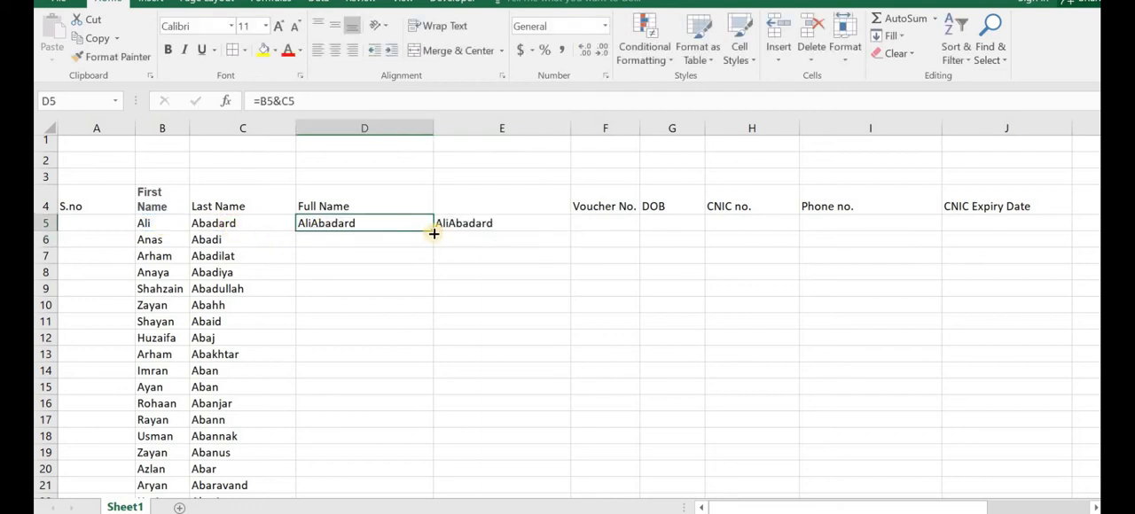
pyautogui.doubleClick(434, 231)
pyautogui.click(532, 228)
pyautogui.doubleClick(571, 231)
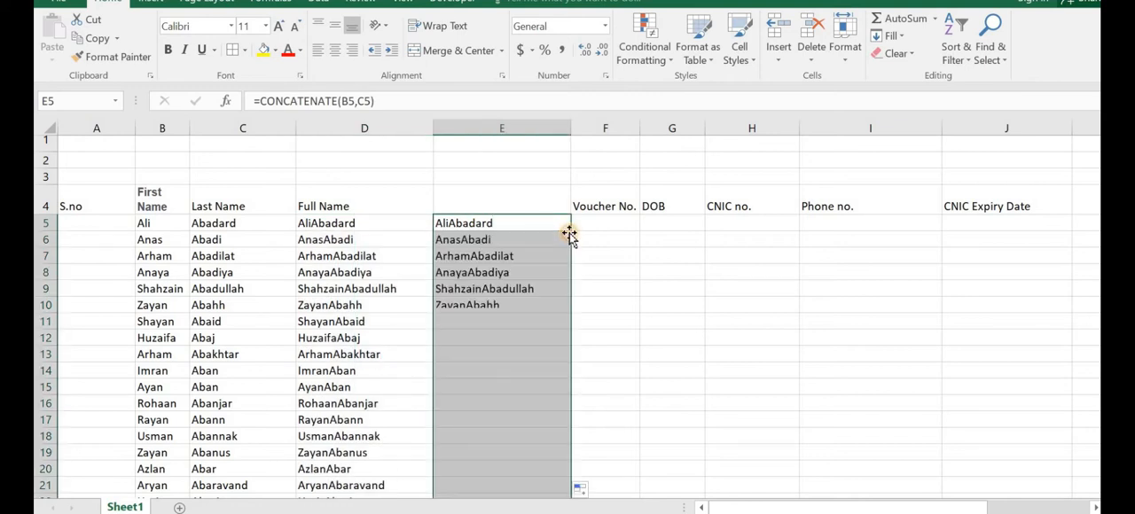
pyautogui.click(361, 336)
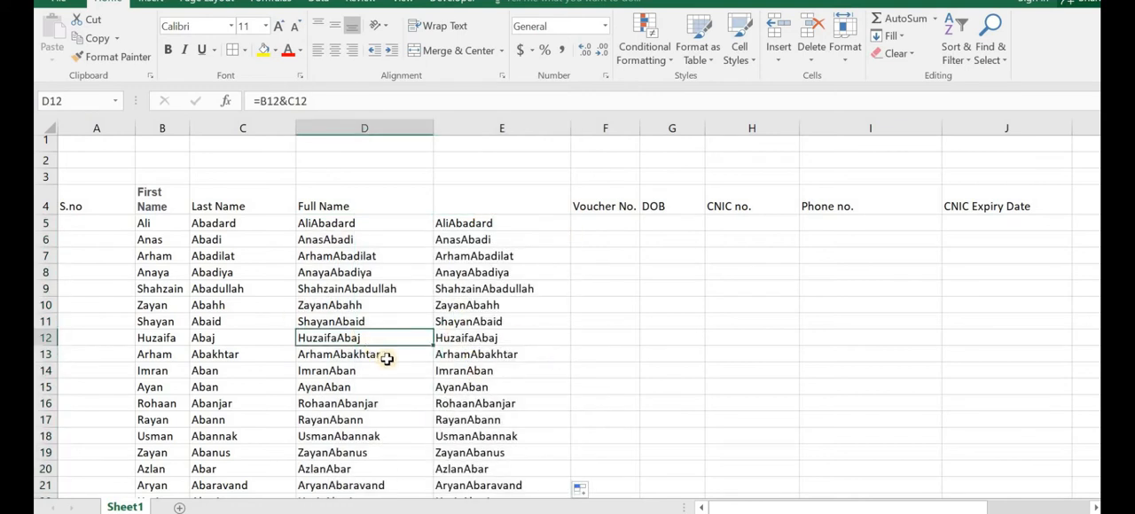
# Step: Change the D5 formula to =B5&" "&C5 so a space separates the first and last names
pyautogui.click(357, 224)
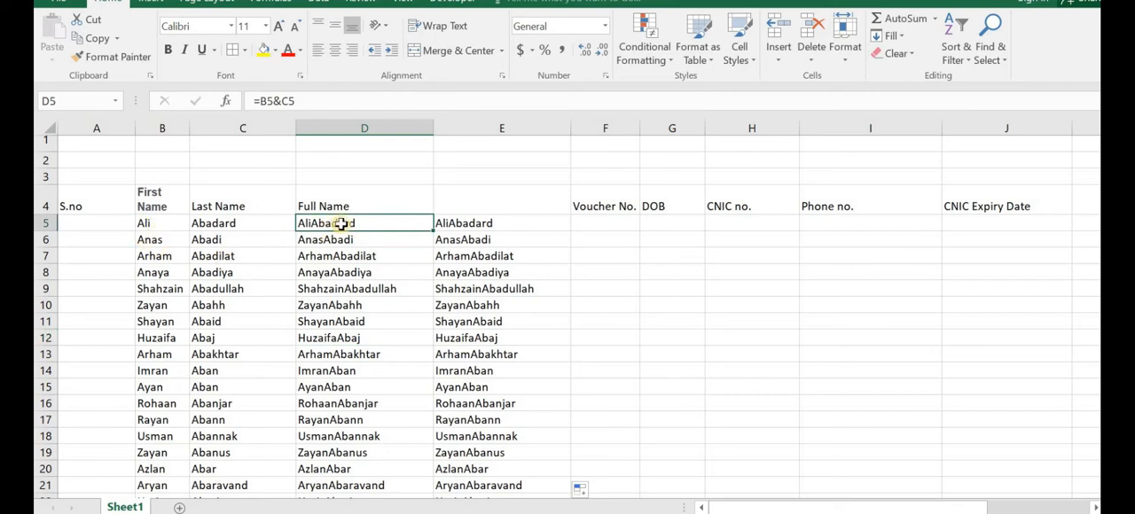
pyautogui.doubleClick(337, 223)
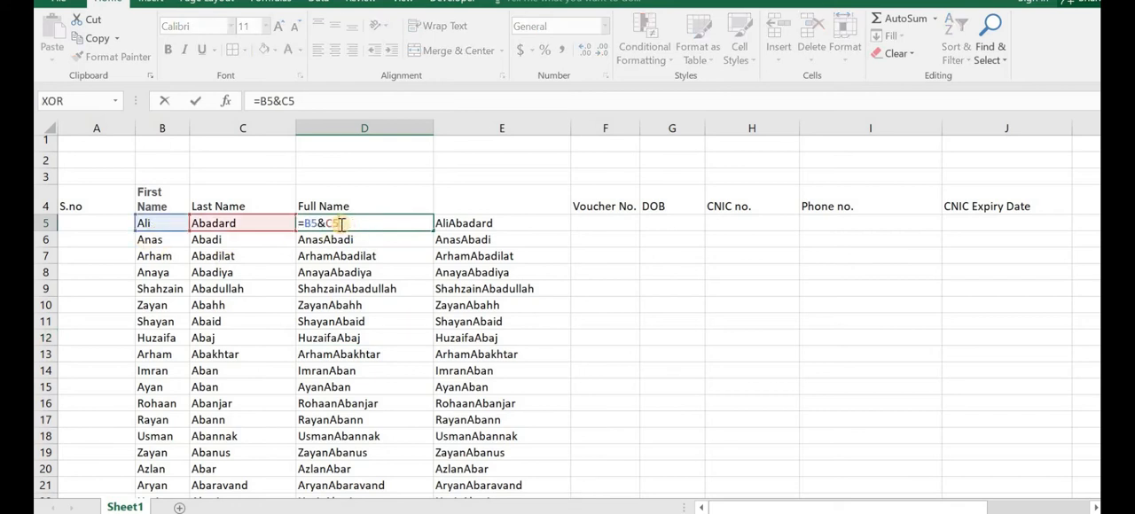
pyautogui.press('BackSpace')
pyautogui.press('BackSpace')
pyautogui.press('BackSpace')
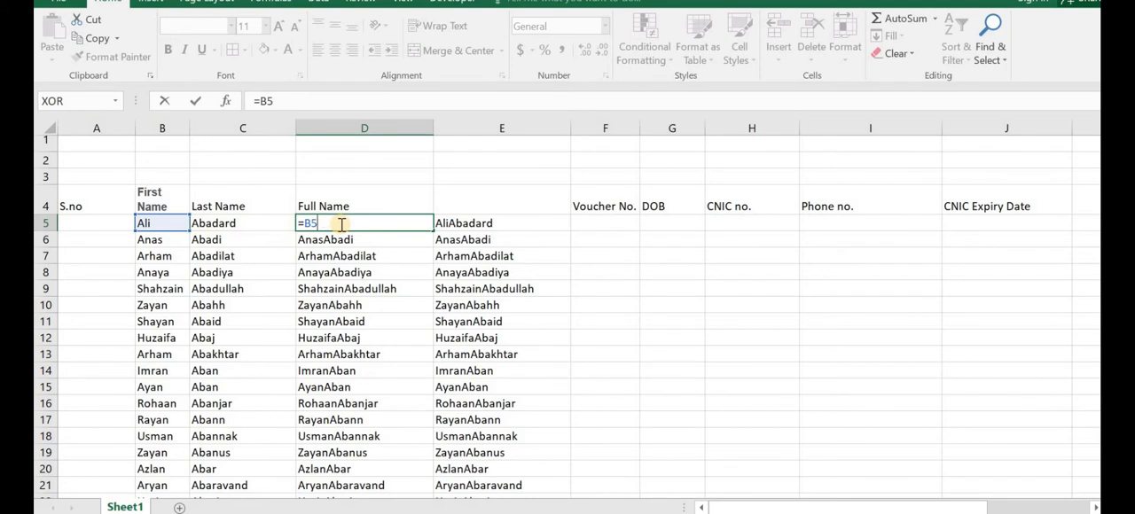
pyautogui.write('&" "&')
pyautogui.click(264, 223)
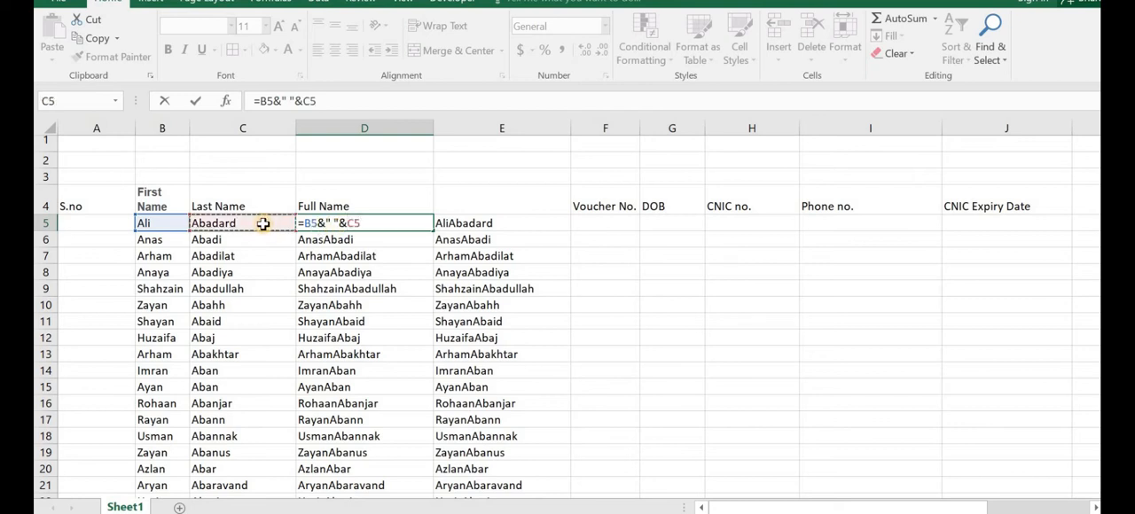
pyautogui.press('Return')
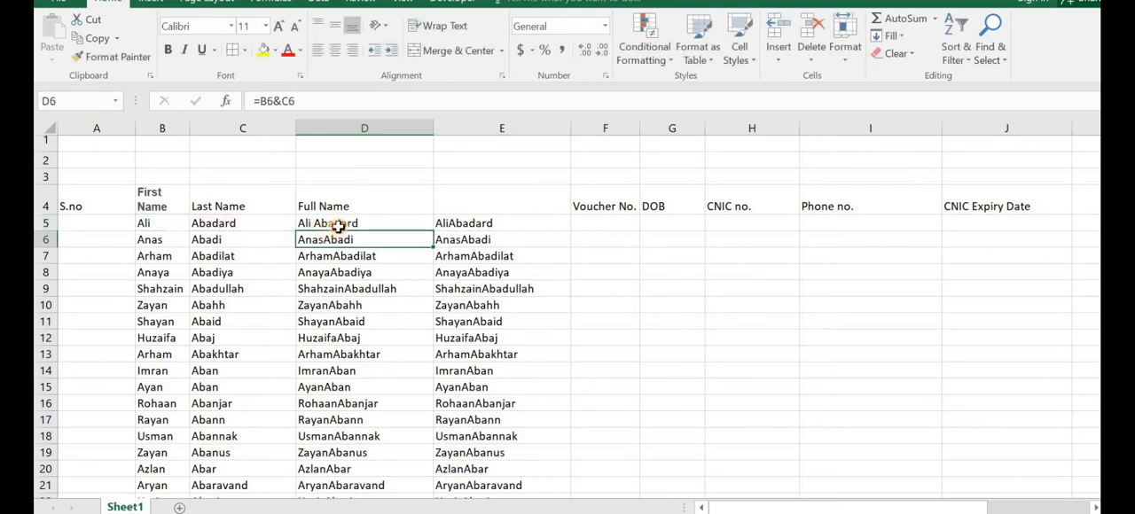
# Step: Fill the spaced name formula from D5 down the Full Name column and go to its last filled row
pyautogui.click(397, 224)
pyautogui.doubleClick(433, 230)
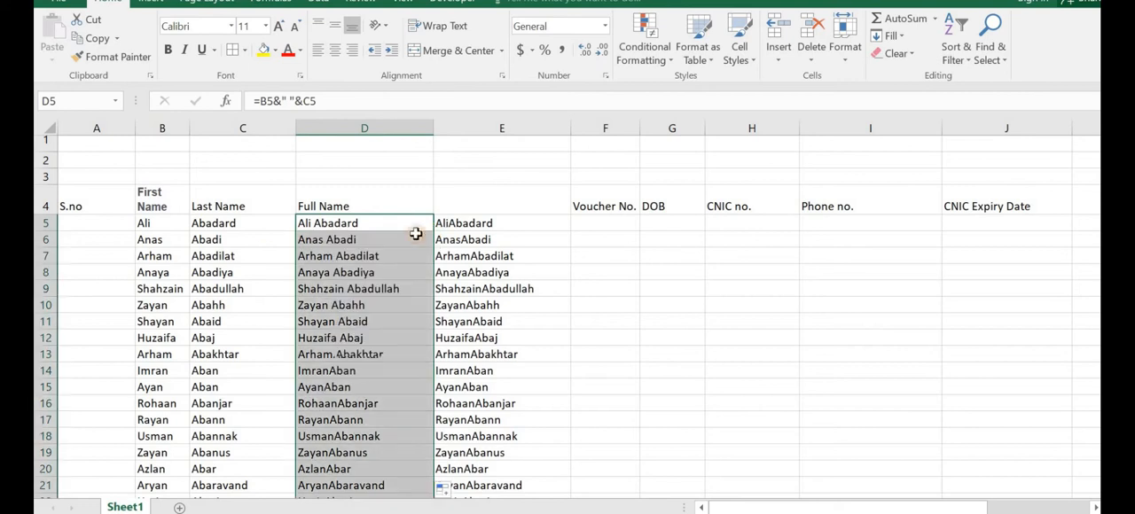
pyautogui.click(311, 227)
pyautogui.hotkey('ctrl', 'Down')
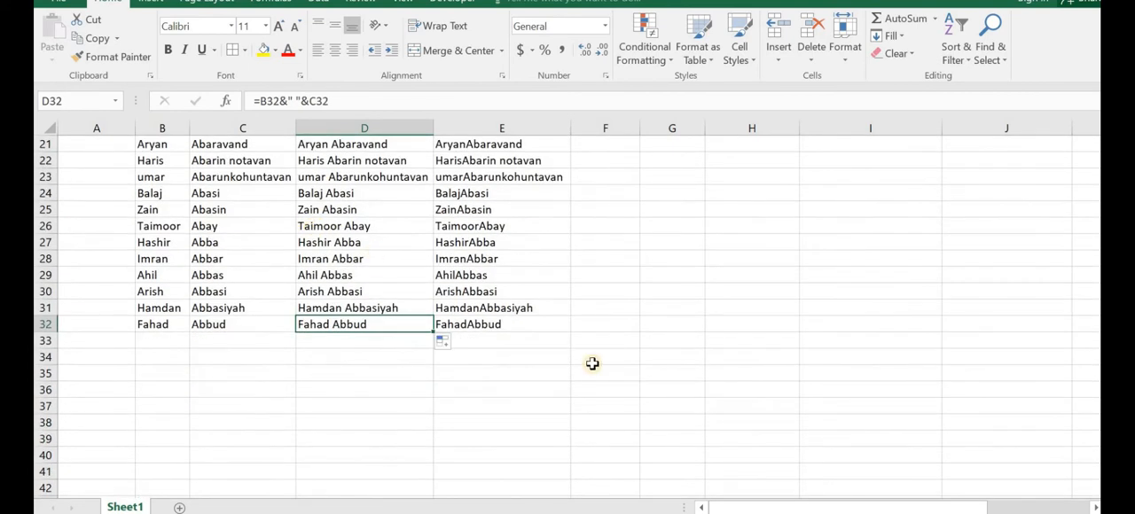
# Step: Change the E5 formula to =CONCATENATE(B5," ",CONCATENATE(C5)) so a space separates the first and last names
pyautogui.scroll(7, 568, 319)
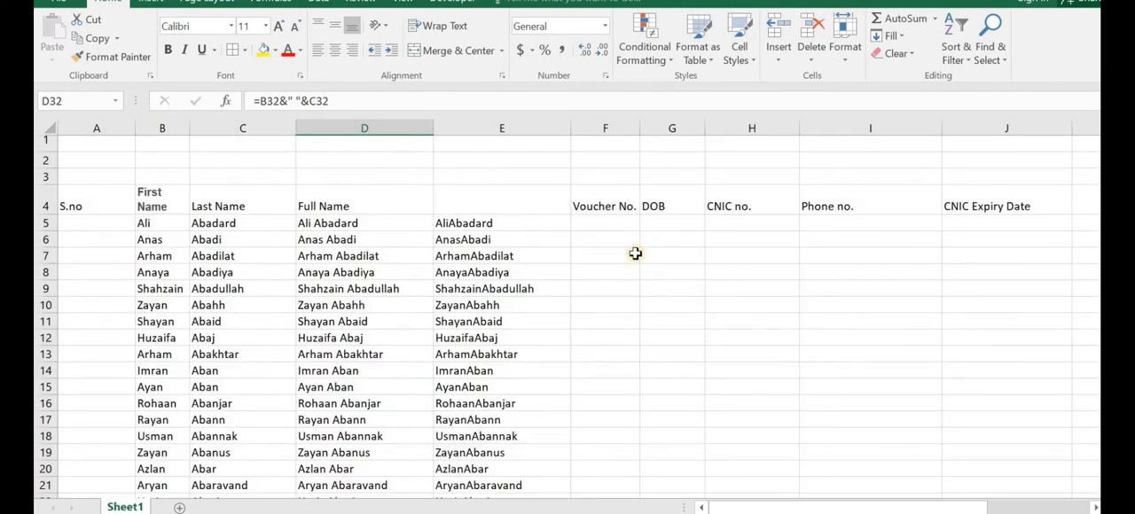
pyautogui.click(470, 228)
pyautogui.hotkey('ctrl', 'Down')
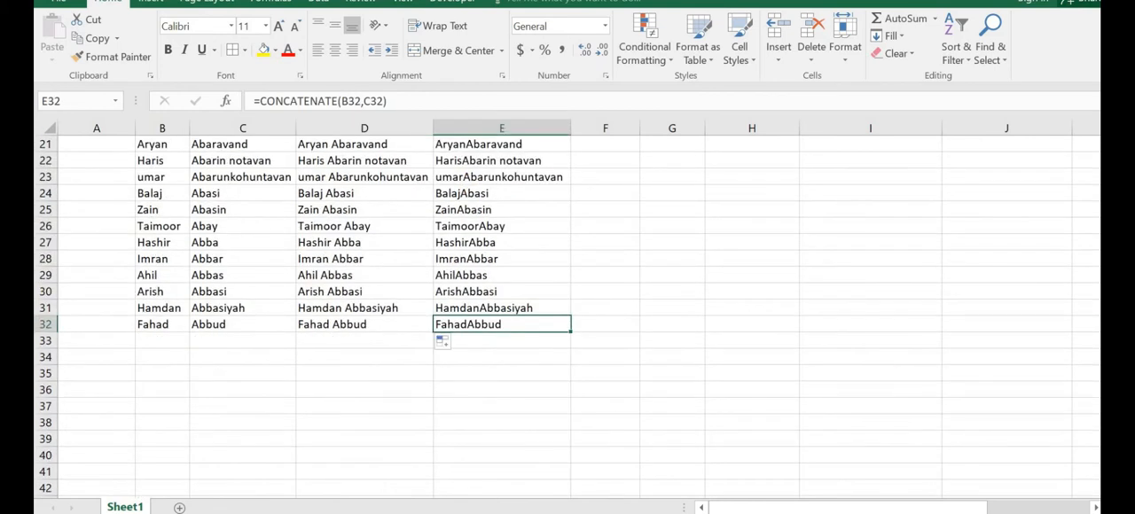
pyautogui.scroll(7, 654, 283)
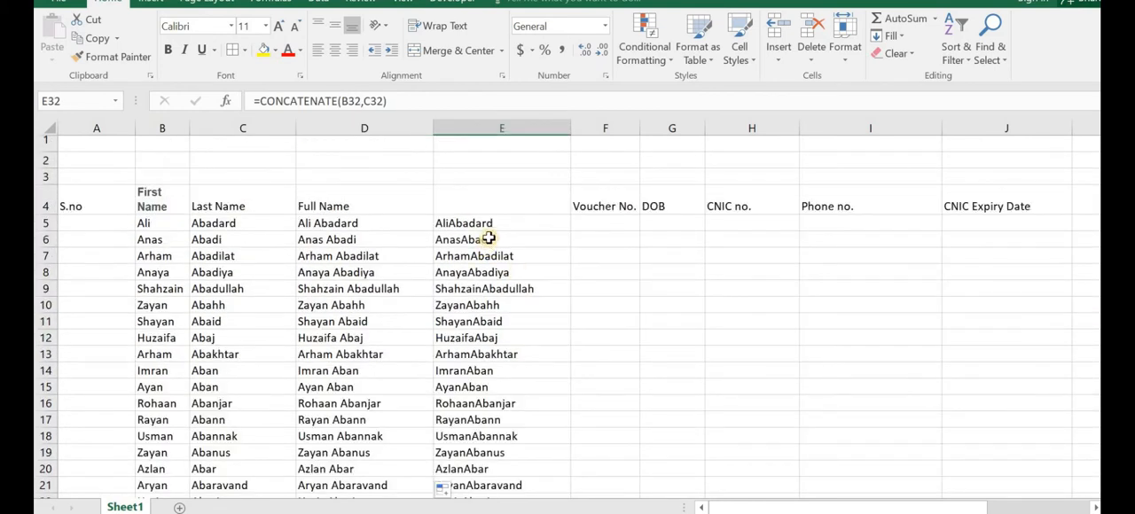
pyautogui.doubleClick(494, 227)
pyautogui.click(562, 227)
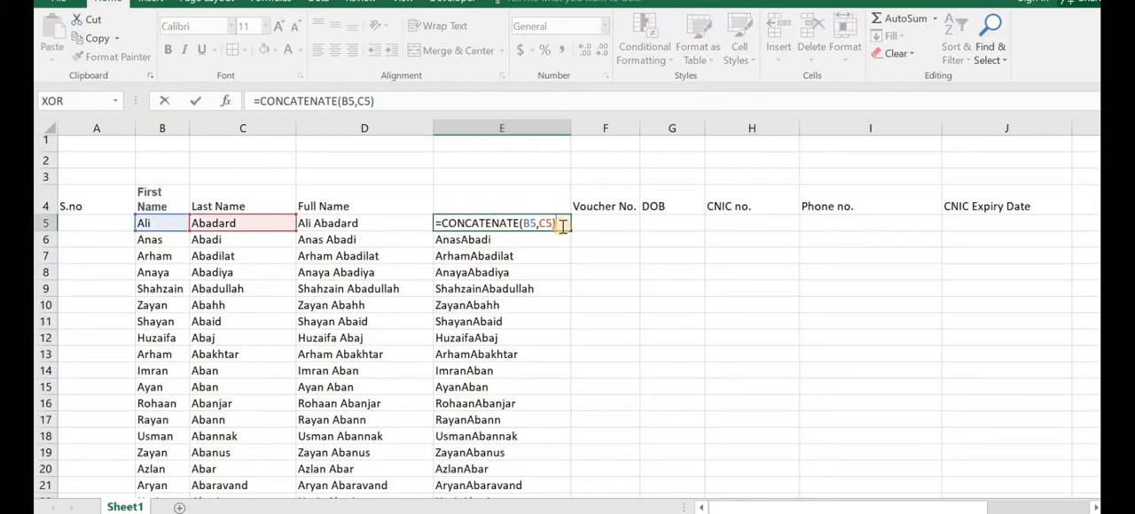
pyautogui.press('BackSpace')
pyautogui.press('BackSpace')
pyautogui.press('BackSpace')
pyautogui.write('"')
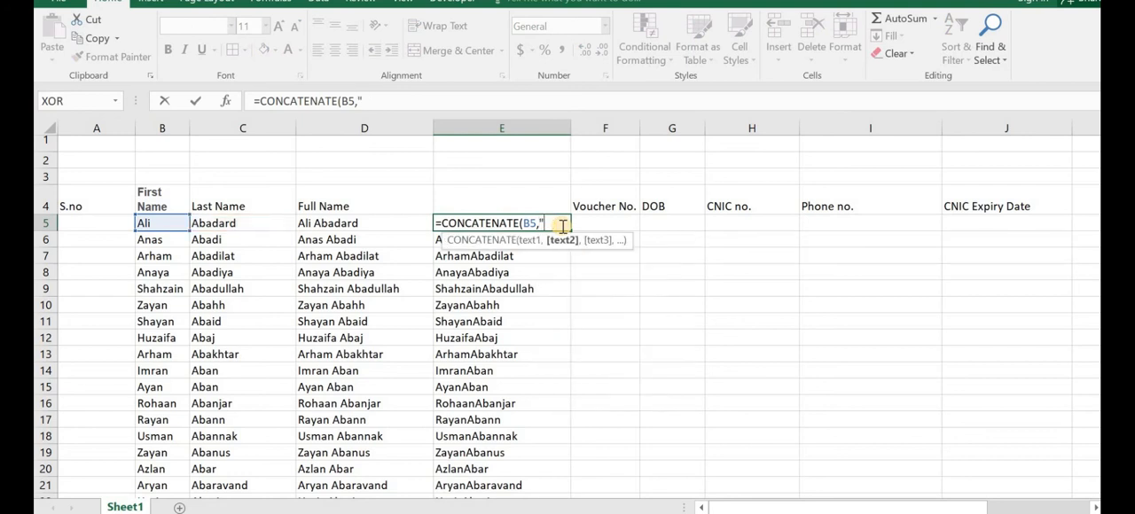
pyautogui.write(' ",con')
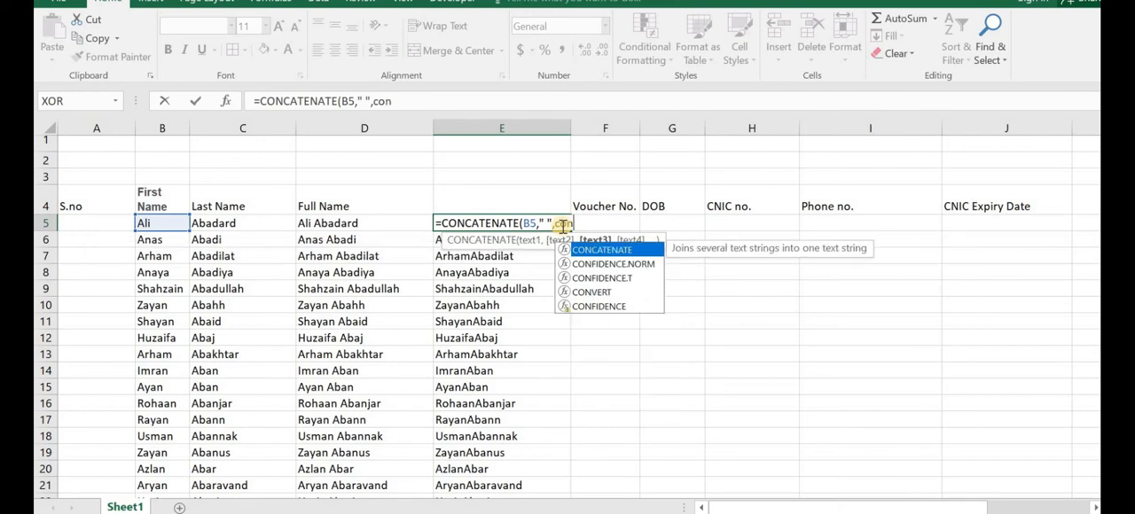
pyautogui.doubleClick(600, 251)
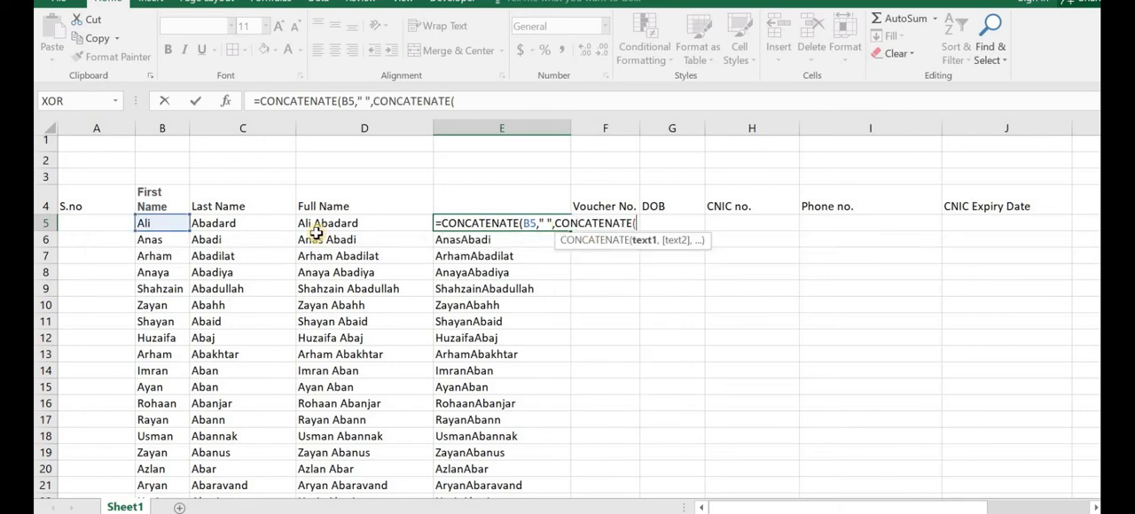
pyautogui.click(268, 224)
pyautogui.press('Return')
pyautogui.press('Return')
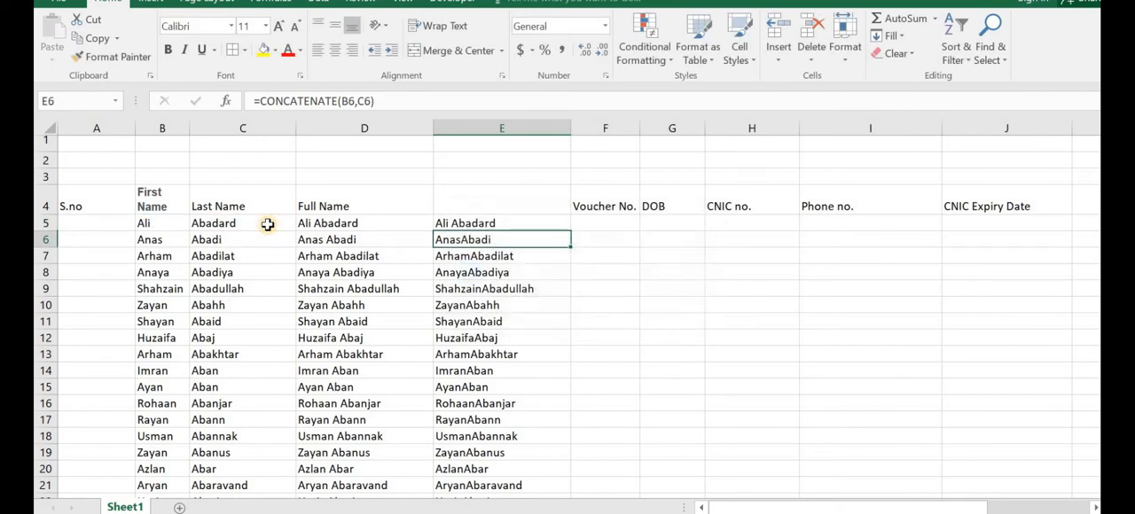
# Step: Fill the spaced CONCATENATE formula from E5 down through all the name rows
pyautogui.click(445, 223)
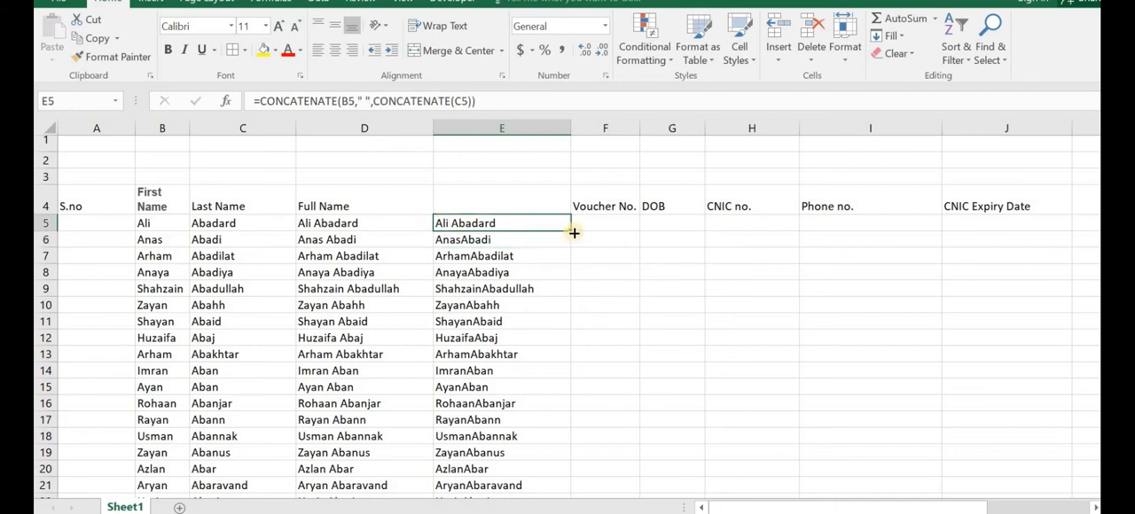
pyautogui.doubleClick(571, 232)
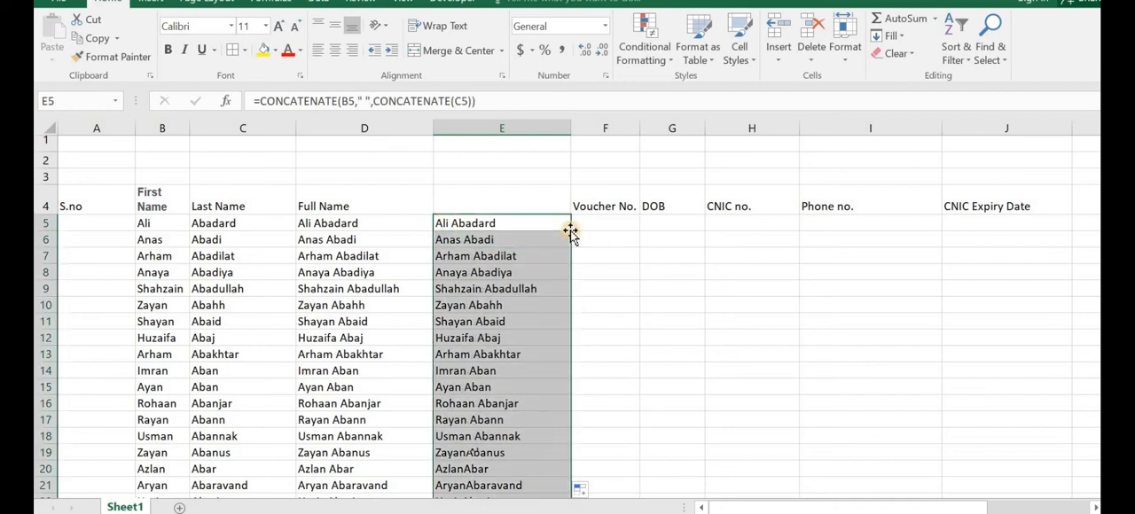
pyautogui.click(477, 257)
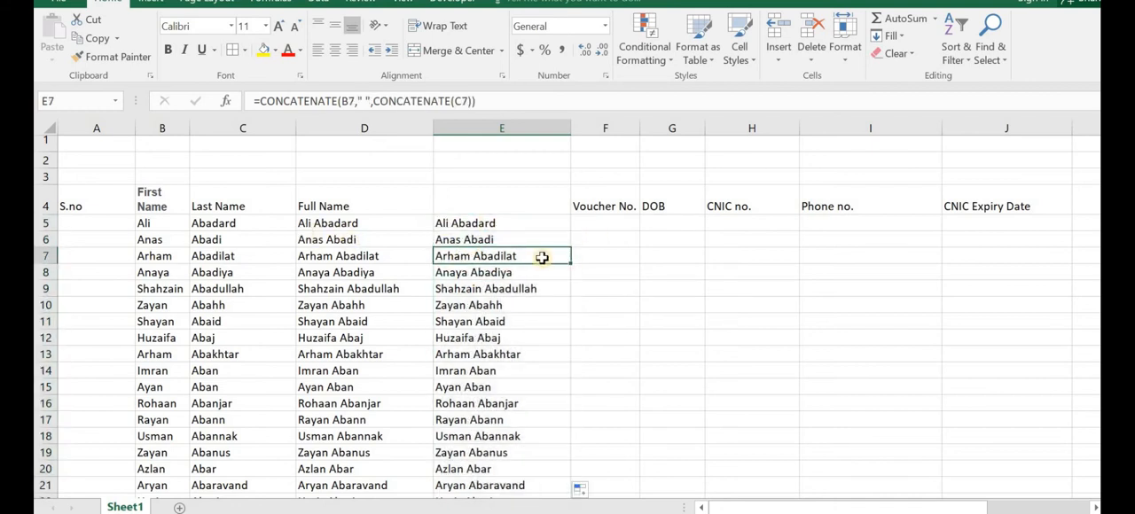
# Step: Compare the & formula in D5 with the CONCATENATE formula in E5, checking which cells each one references
pyautogui.click(470, 223)
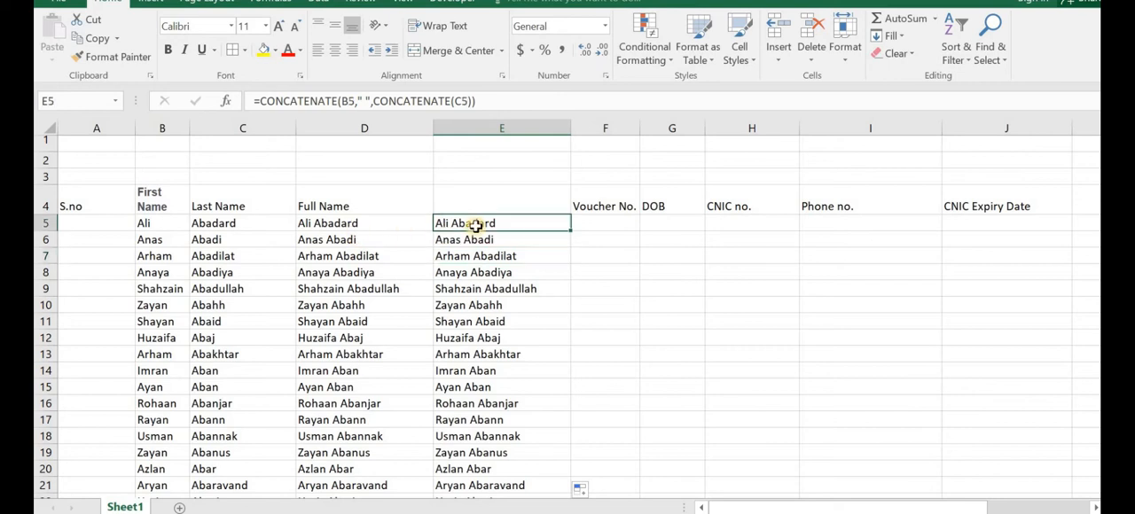
pyautogui.click(377, 226)
pyautogui.doubleClick(377, 224)
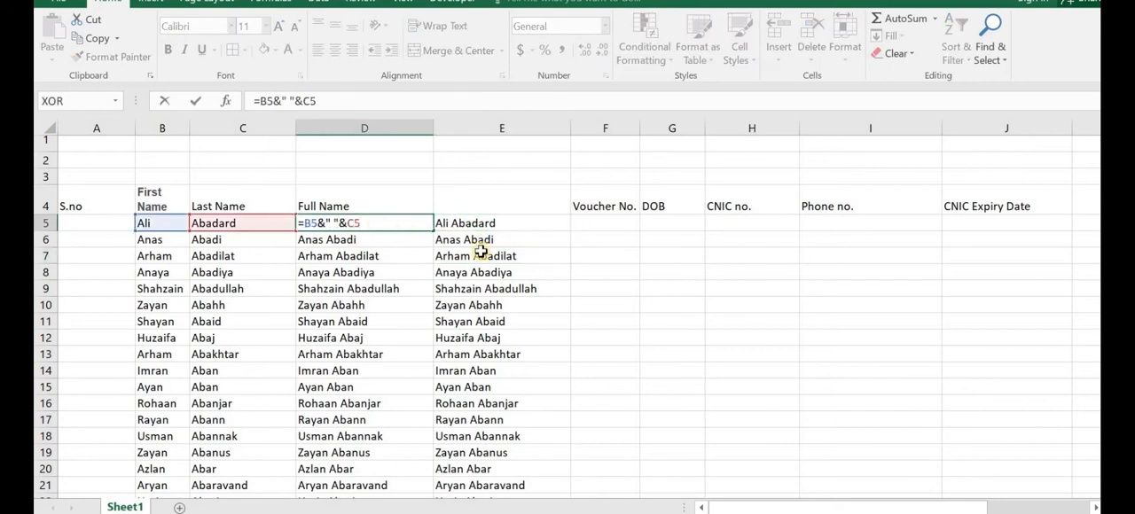
pyautogui.press('Return')
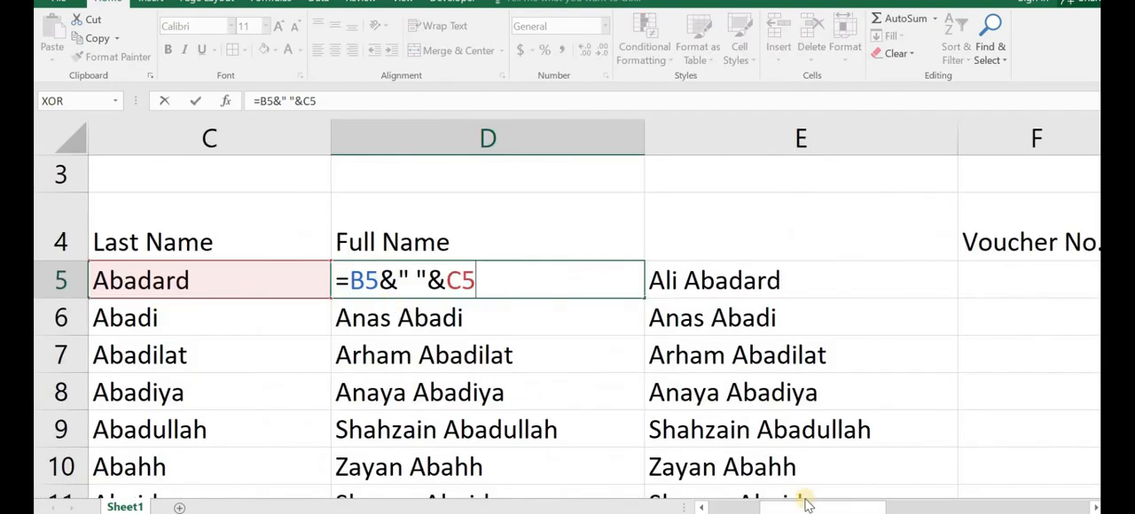
pyautogui.moveTo(806, 507); pyautogui.dragTo(743, 508)
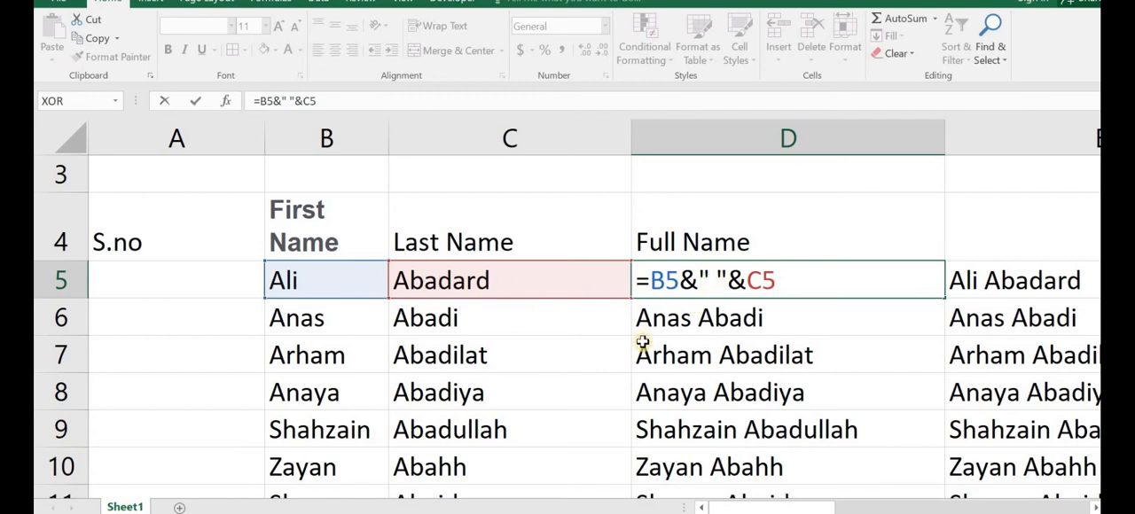
pyautogui.press('Return')
pyautogui.doubleClick(953, 282)
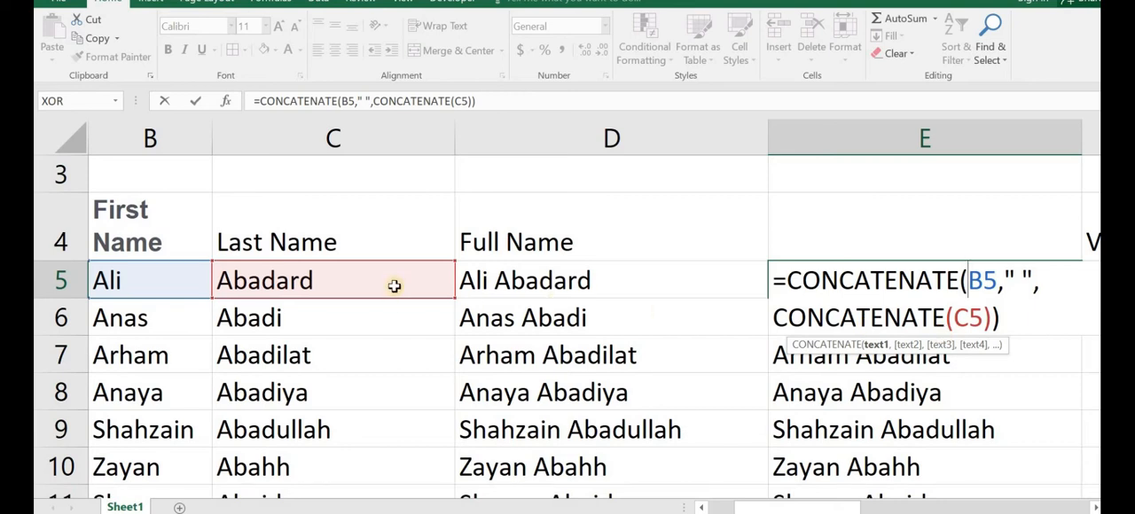
pyautogui.press('Return')
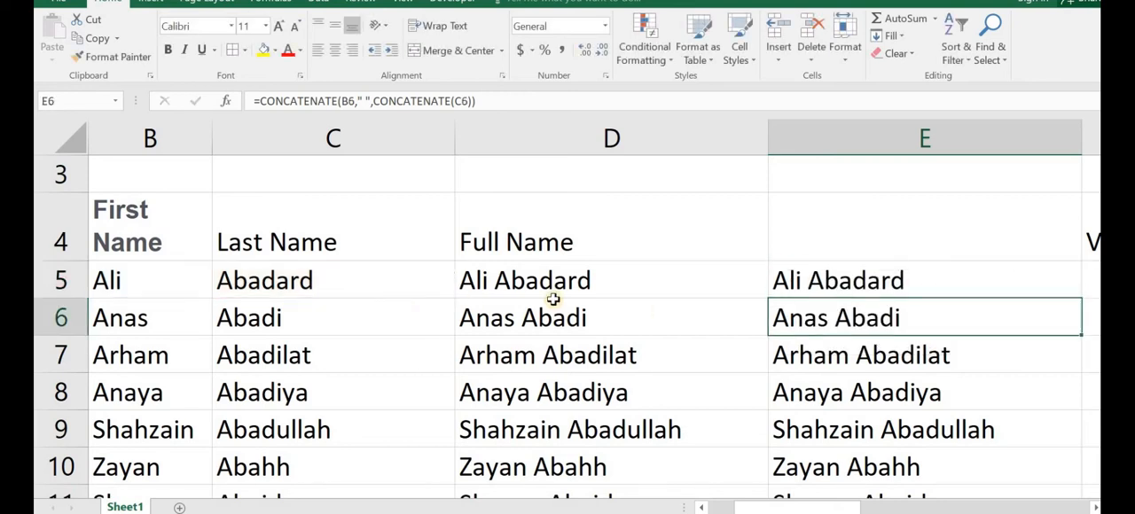
pyautogui.click(564, 281)
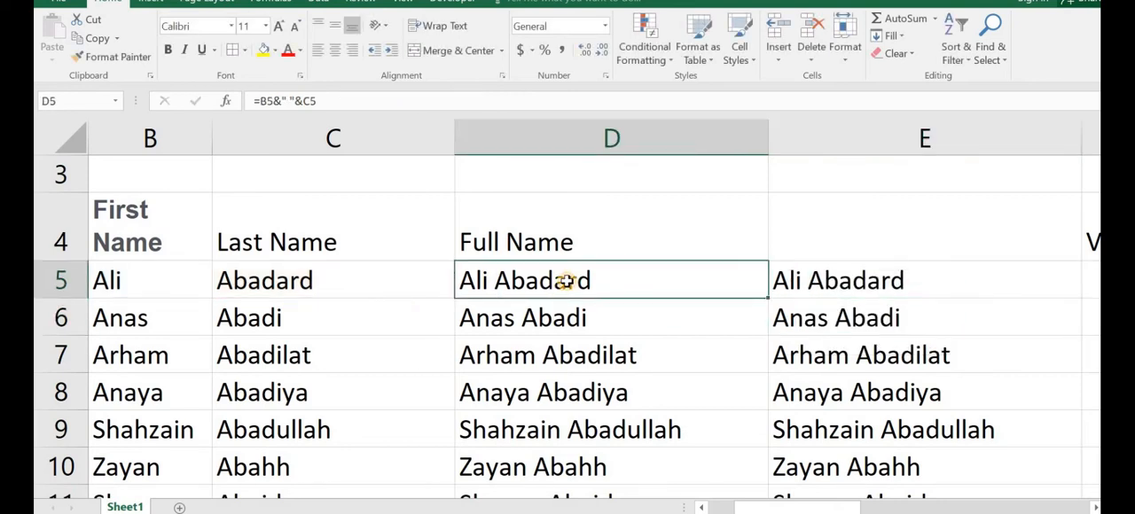
pyautogui.scroll(-5, 565, 281)
# Step: Delete the entire column E holding the CONCATENATE results, keeping the Full Name column
pyautogui.click(505, 222)
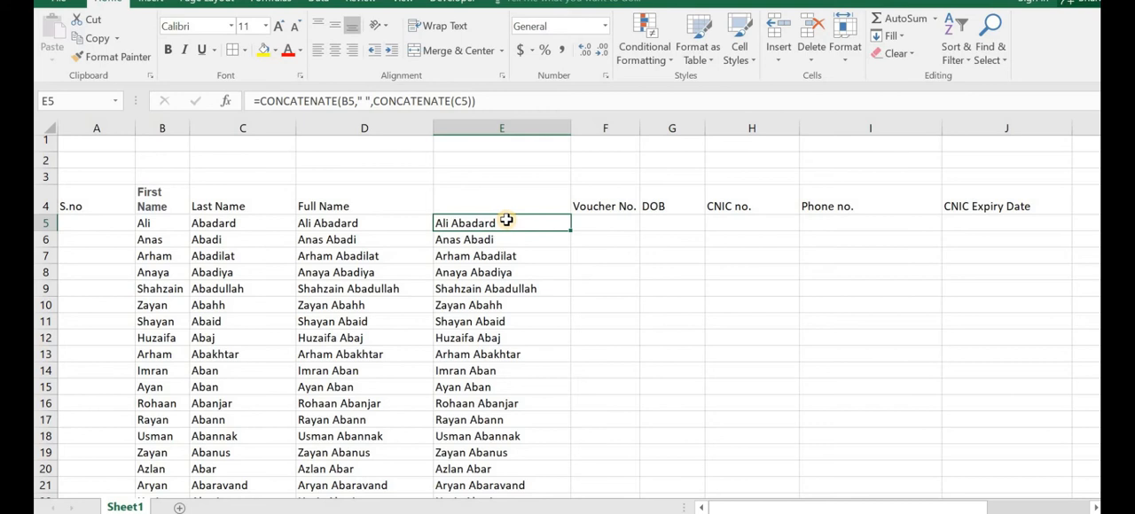
pyautogui.doubleClick(571, 229)
pyautogui.click(533, 124)
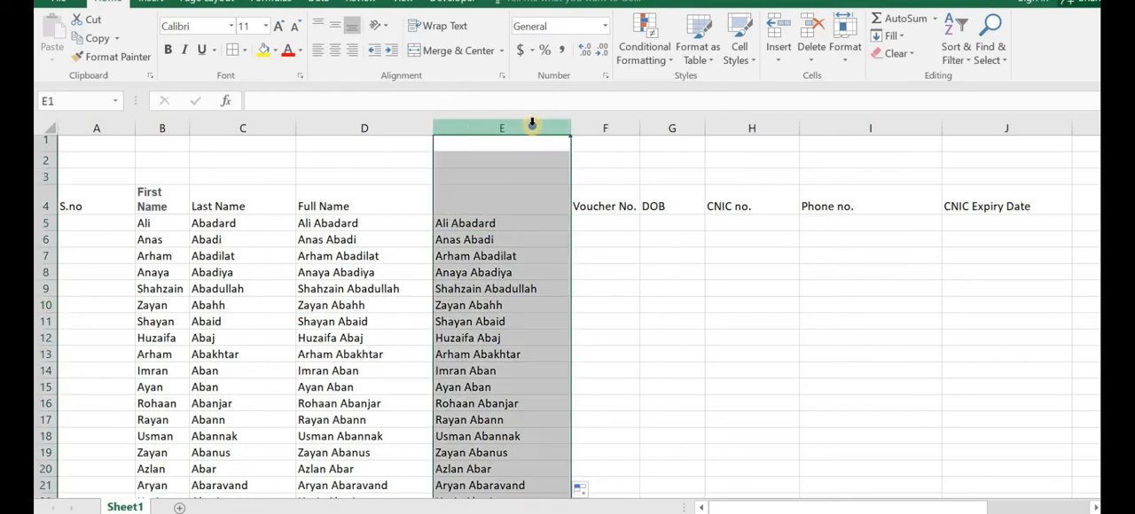
pyautogui.rightClick(533, 124)
pyautogui.click(576, 263)
pyautogui.click(481, 239)
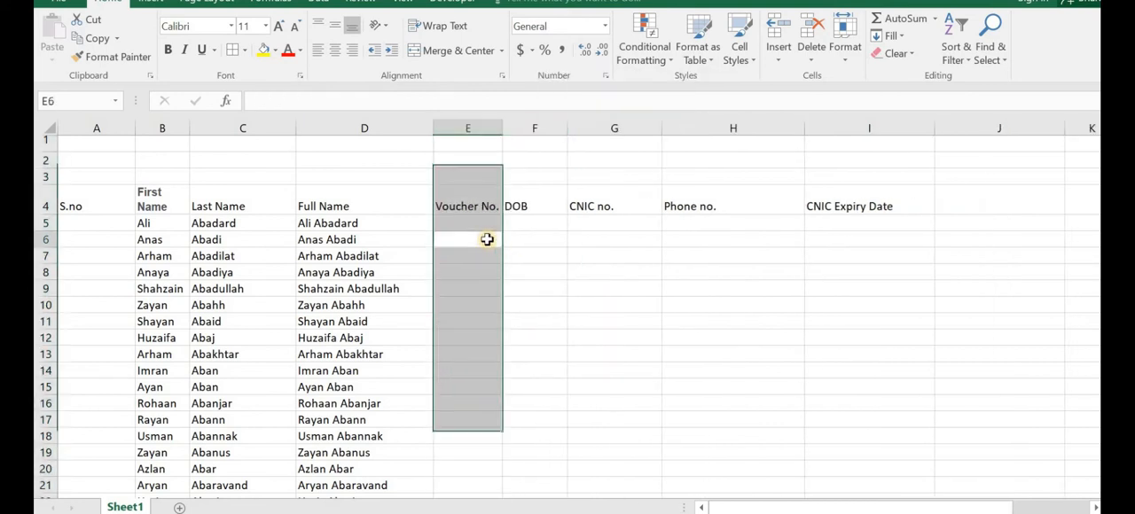
pyautogui.click(329, 222)
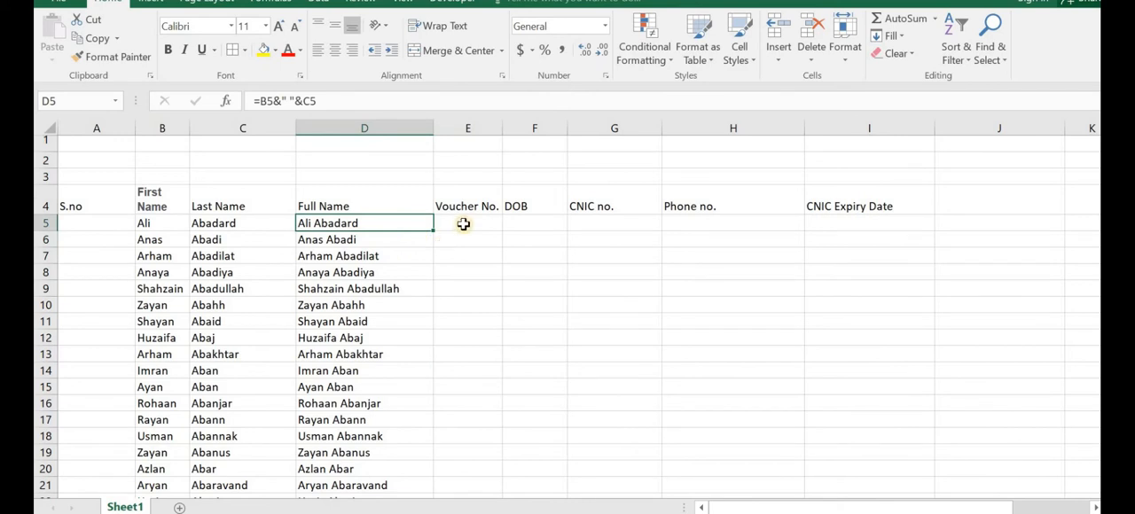
pyautogui.doubleClick(463, 224)
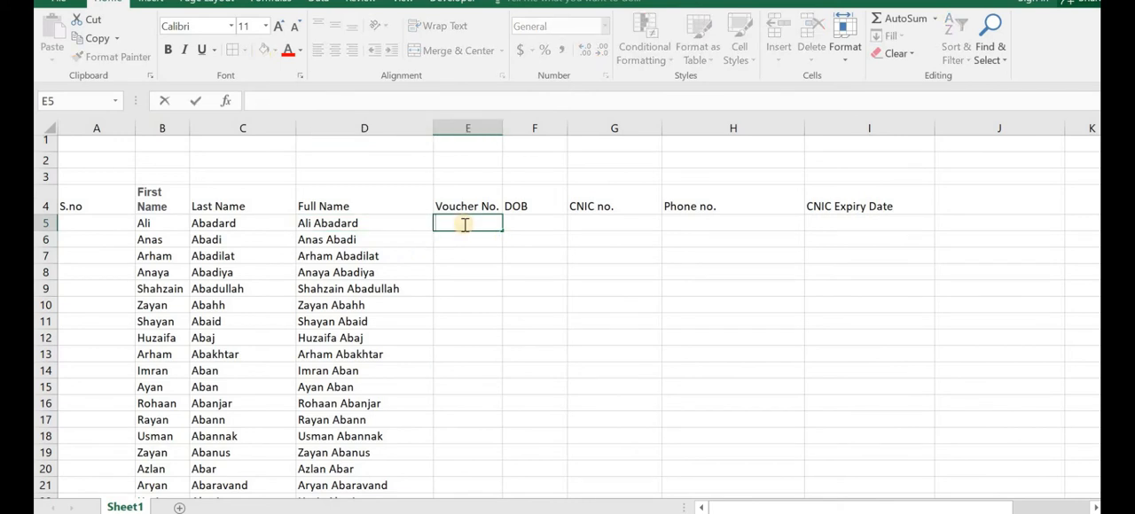
pyautogui.write('=e')
pyautogui.press('BackSpace')
pyautogui.write('r')
pyautogui.press('BackSpace')
pyautogui.press('BackSpace')
pyautogui.click(914, 419)
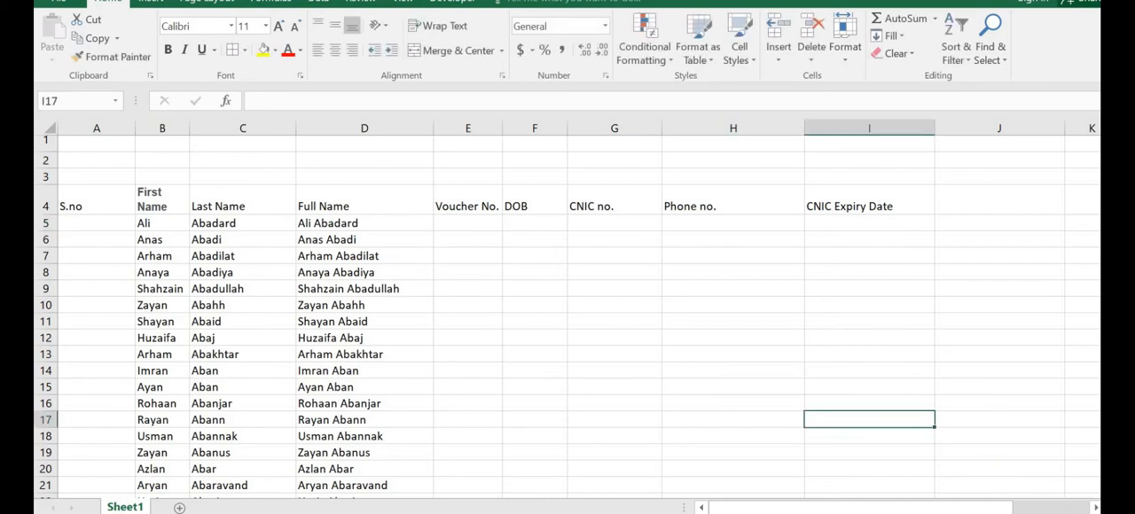
# Step: Enter =RANDBETWEEN(1000,9999) in E5 under Voucher No. and fill it down the column
pyautogui.scroll(5, 963, 489)
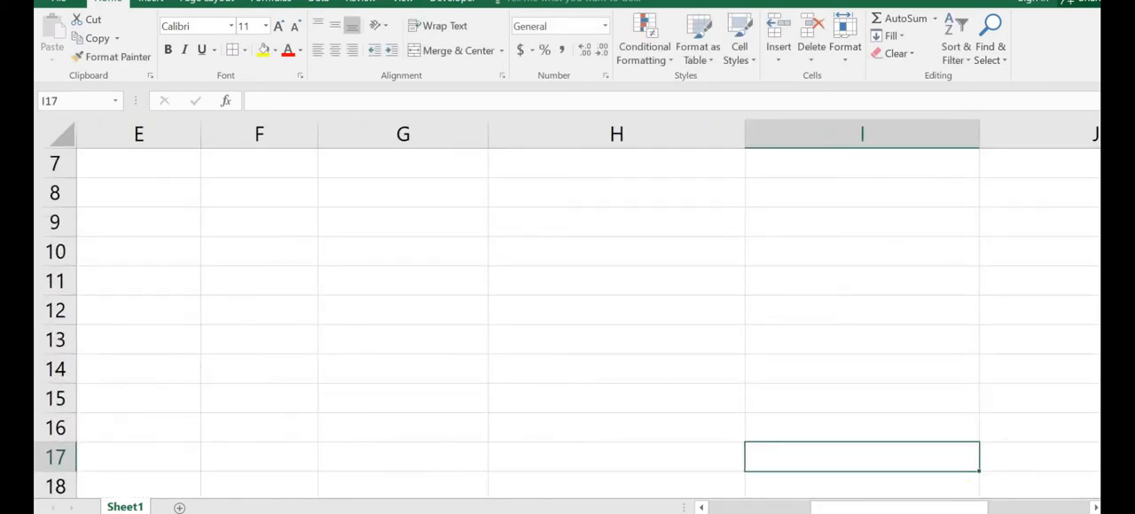
pyautogui.scroll(2, 860, 323)
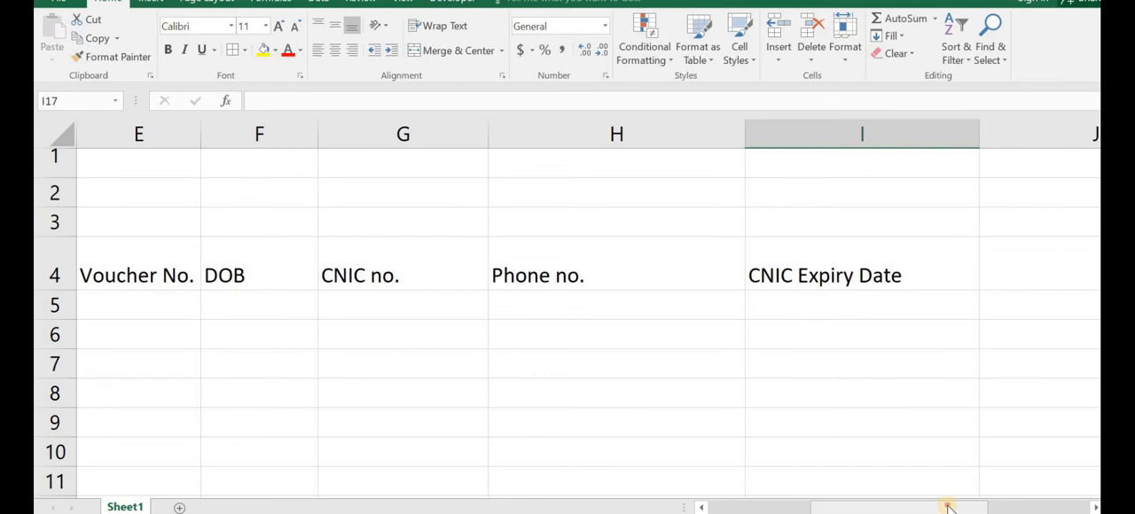
pyautogui.moveTo(948, 507); pyautogui.dragTo(887, 502)
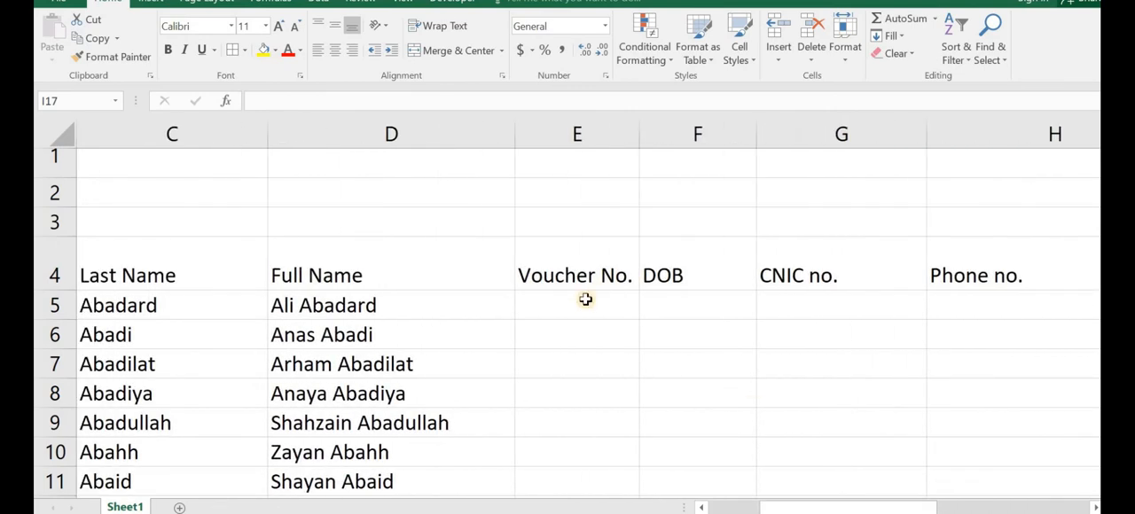
pyautogui.click(584, 301)
pyautogui.write('=ran')
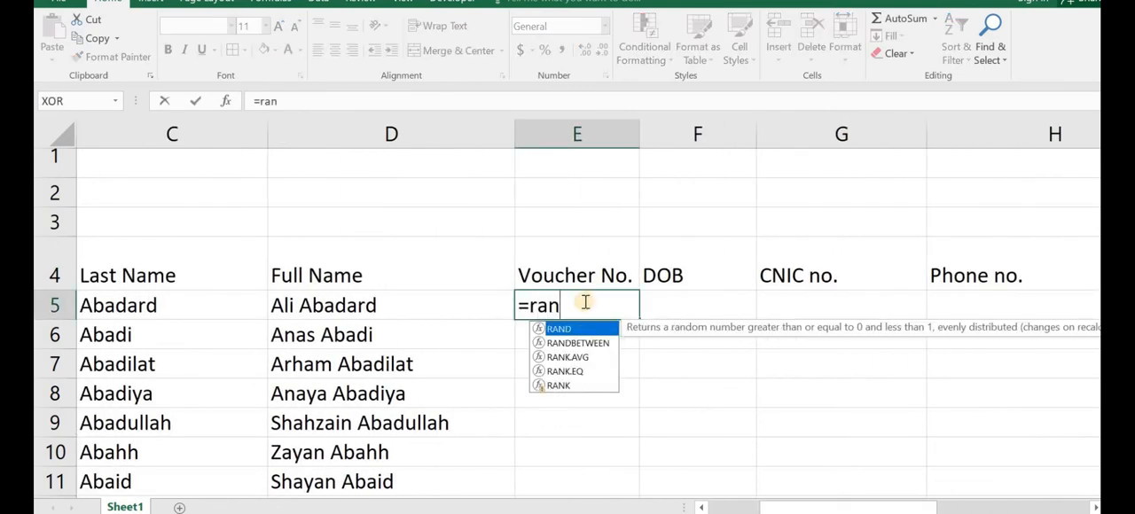
pyautogui.click(572, 336)
pyautogui.doubleClick(571, 336)
pyautogui.write('1')
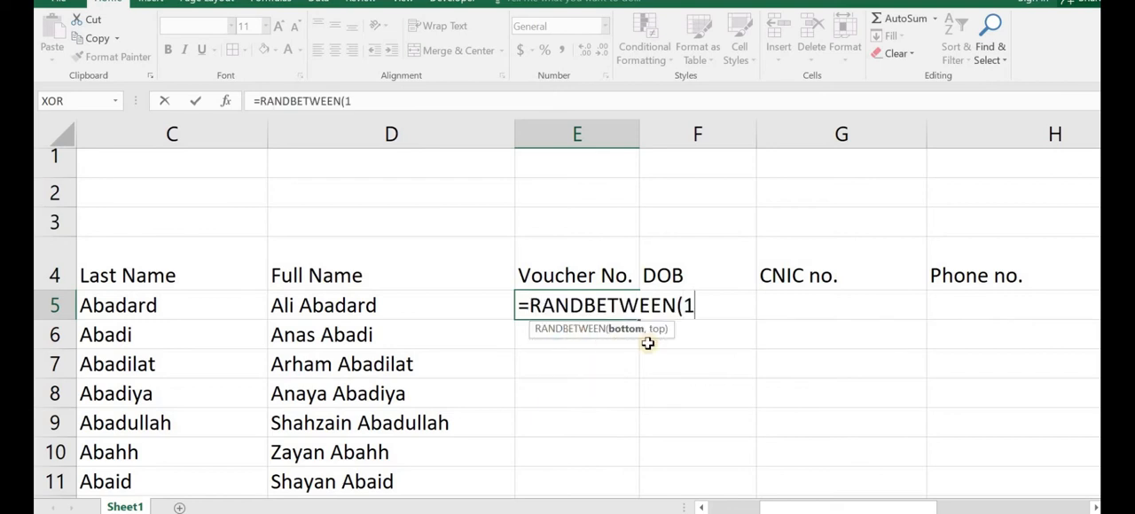
pyautogui.write('000,')
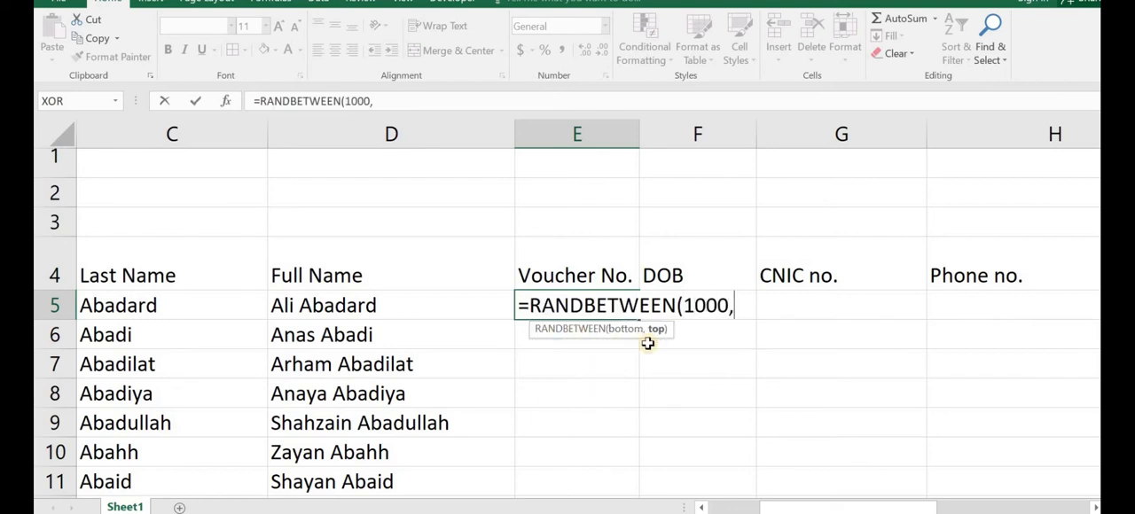
pyautogui.write('9999')
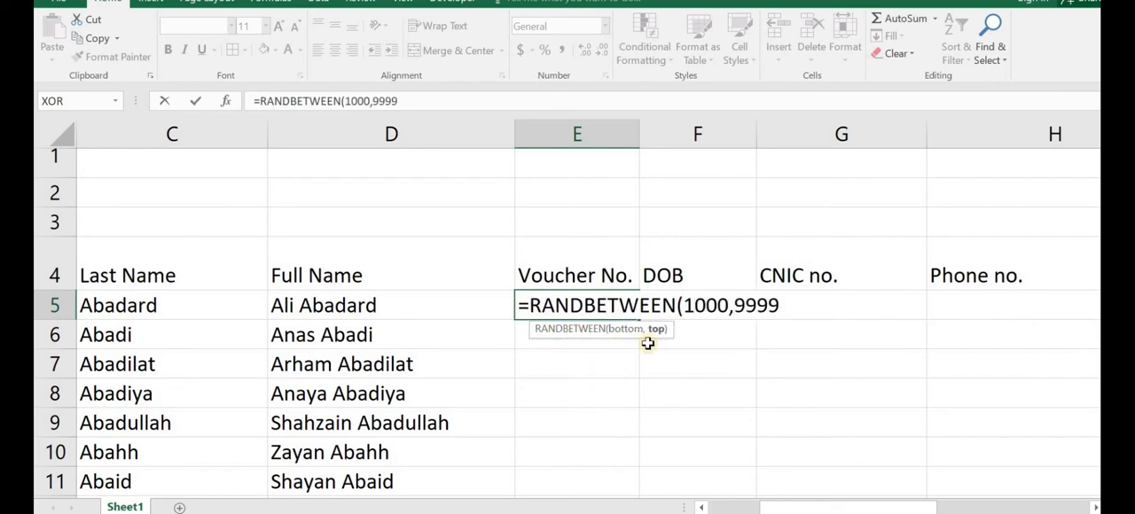
pyautogui.write(')')
pyautogui.press('Return')
pyautogui.click(620, 304)
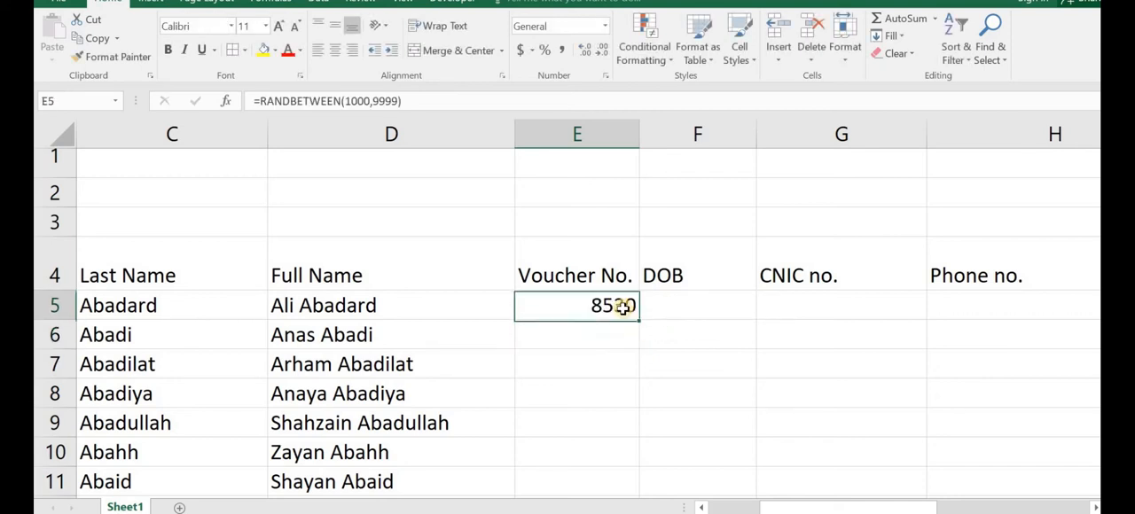
pyautogui.doubleClick(638, 320)
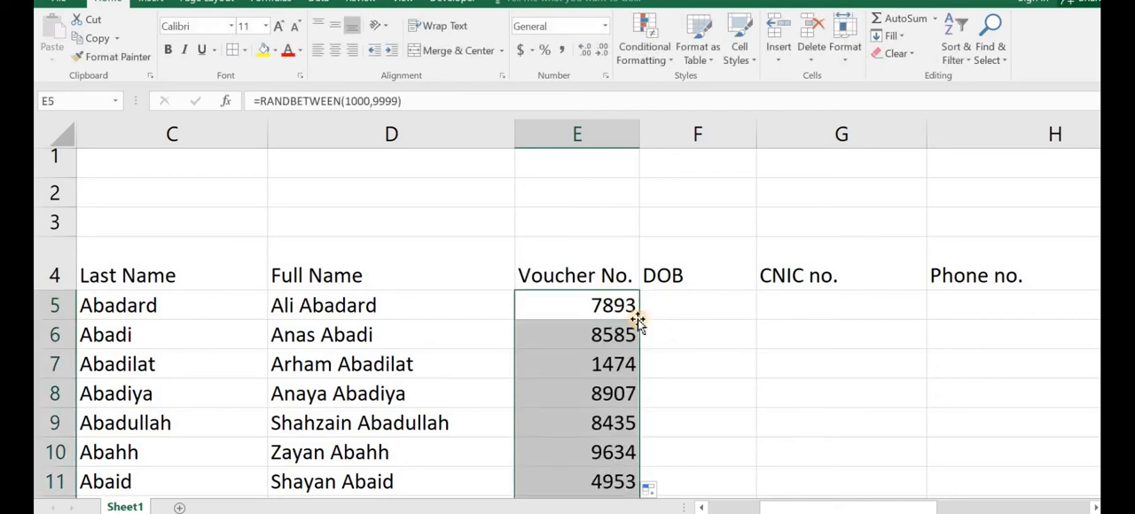
pyautogui.click(660, 312)
pyautogui.write('=')
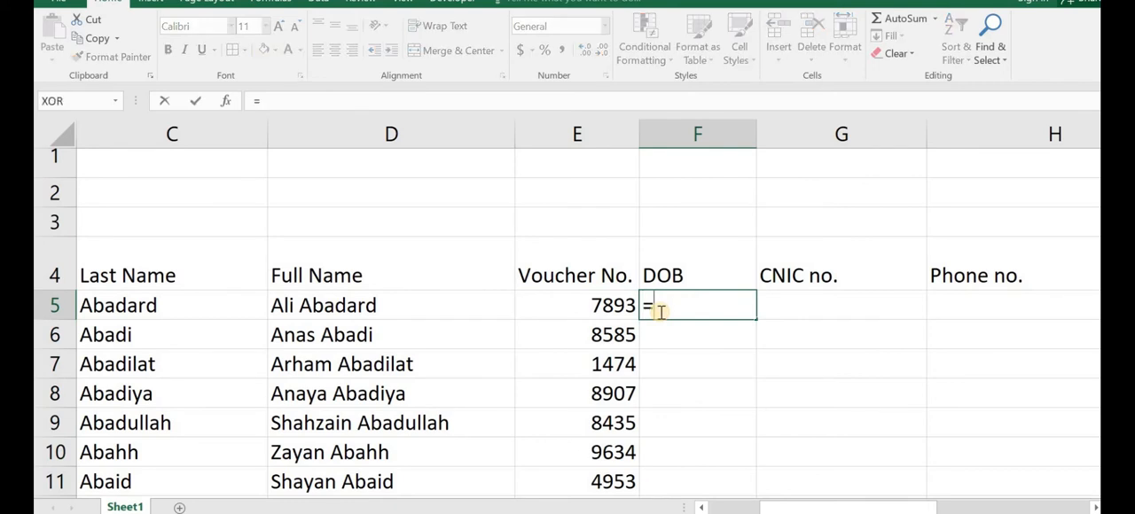
pyautogui.write('ran')
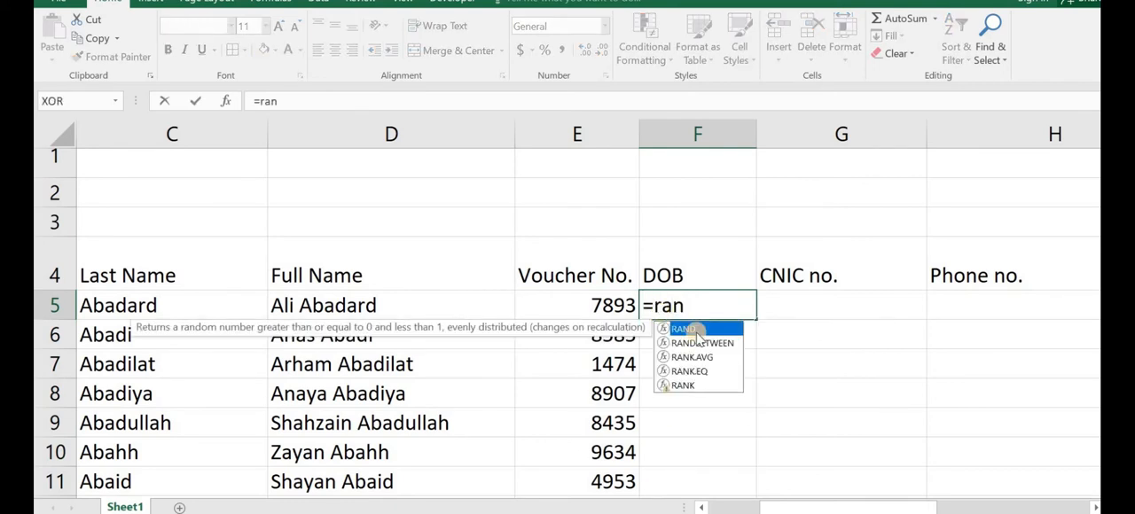
pyautogui.doubleClick(698, 346)
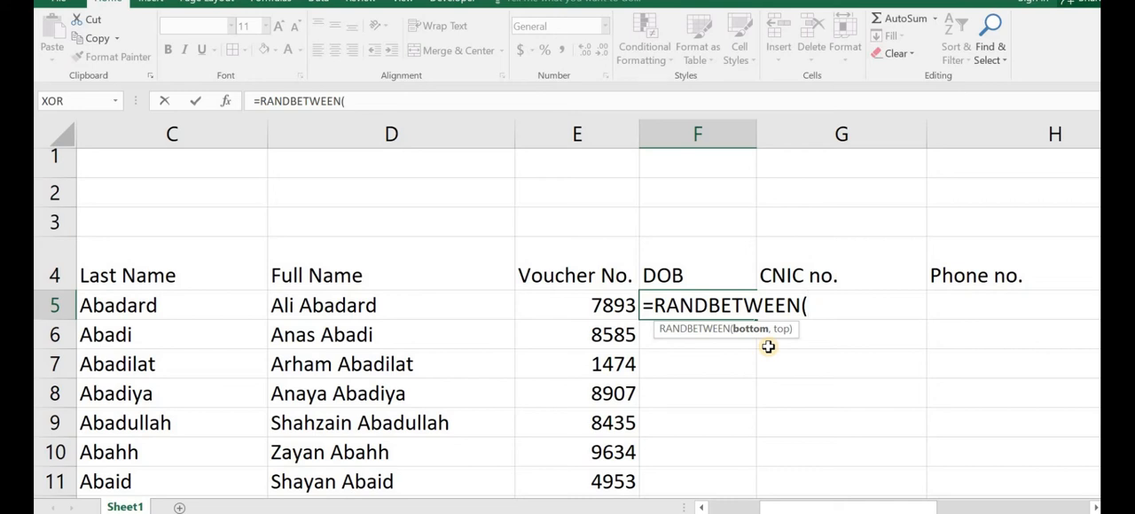
pyautogui.press('BackSpace')
pyautogui.press('BackSpace')
pyautogui.press('BackSpace')
pyautogui.press('BackSpace')
pyautogui.press('BackSpace')
pyautogui.press('BackSpace')
pyautogui.press('BackSpace')
pyautogui.press('BackSpace')
pyautogui.press('BackSpace')
pyautogui.press('BackSpace')
pyautogui.press('BackSpace')
pyautogui.press('BackSpace')
pyautogui.press('BackSpace')
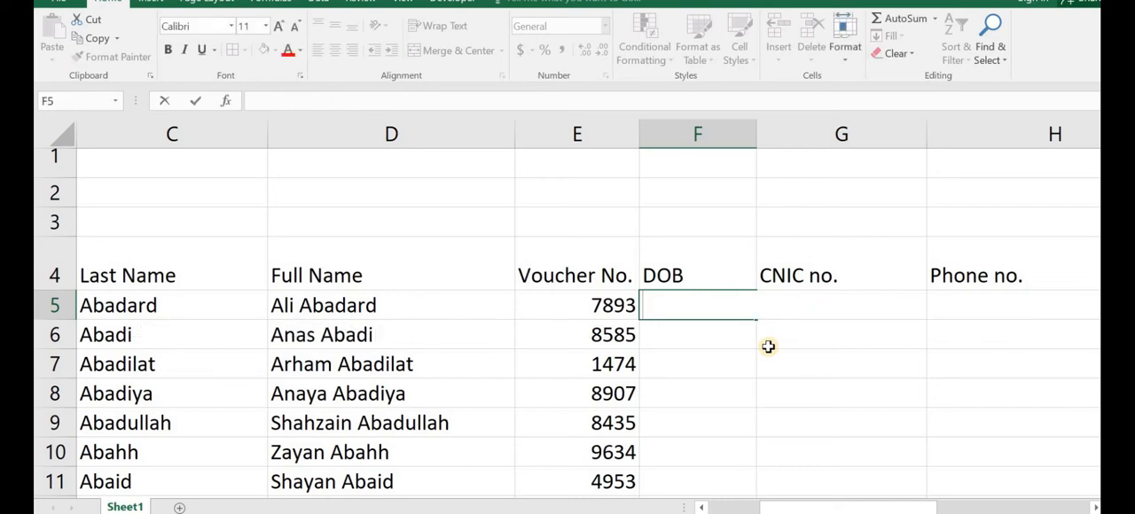
pyautogui.press('Return')
# Step: Enter the date pattern dd-mm-yyyy in F3 above the DOB heading
pyautogui.click(681, 233)
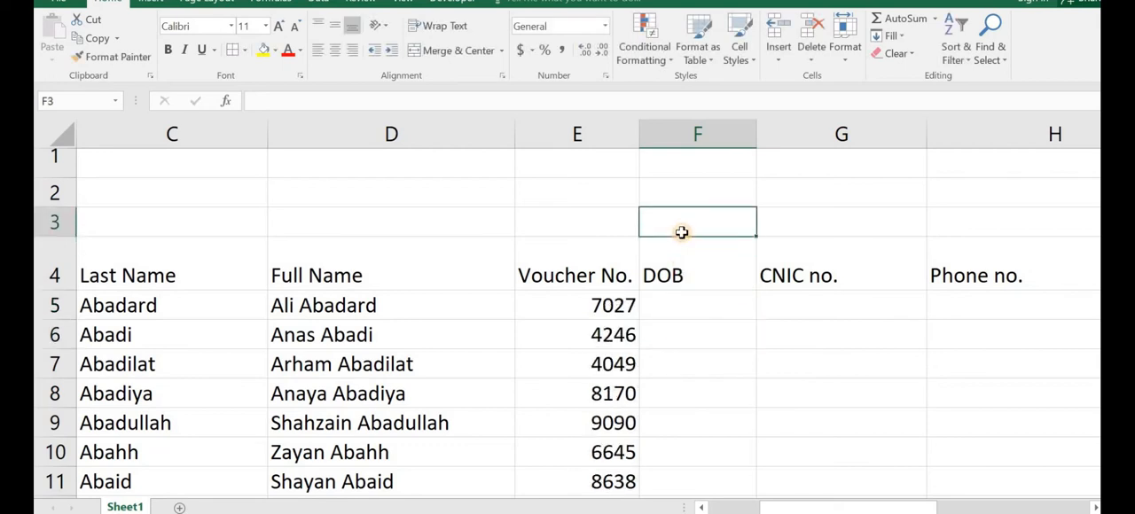
pyautogui.write('dd-mm')
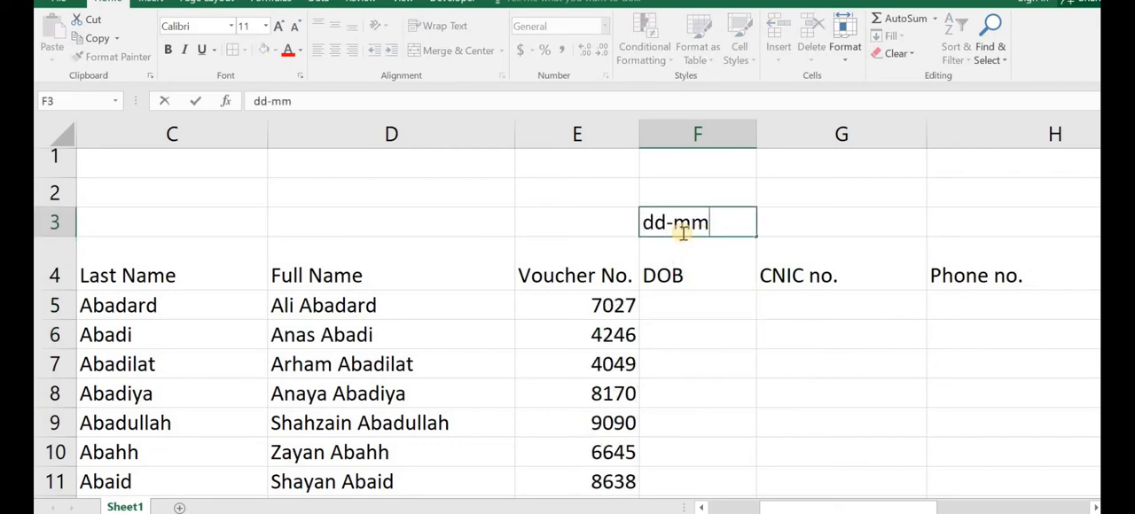
pyautogui.write('-yyyy')
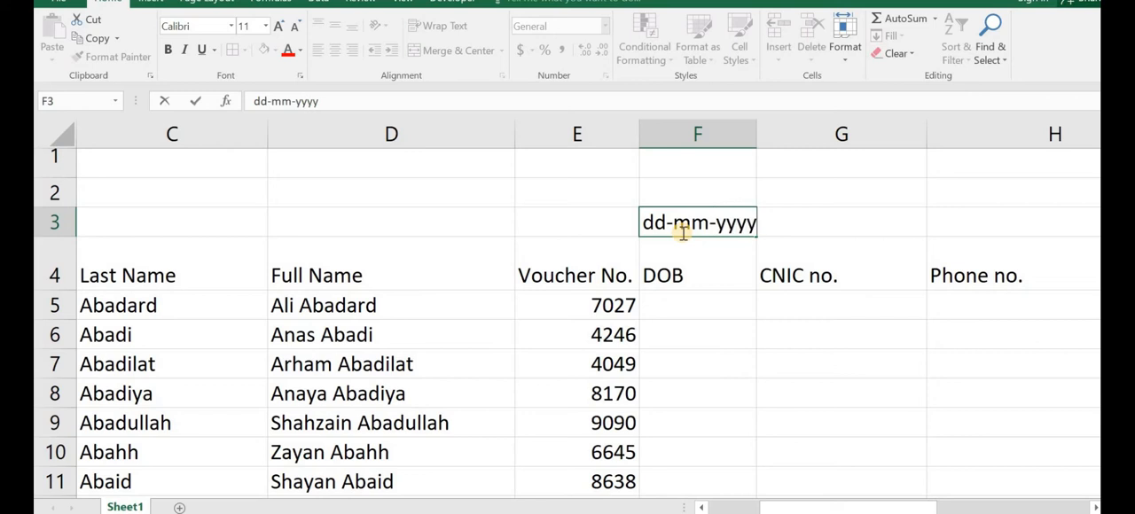
# Step: Start the DOB formula in F5 with a random day, =RANDBETWEEN(1,30)&
pyautogui.click(693, 309)
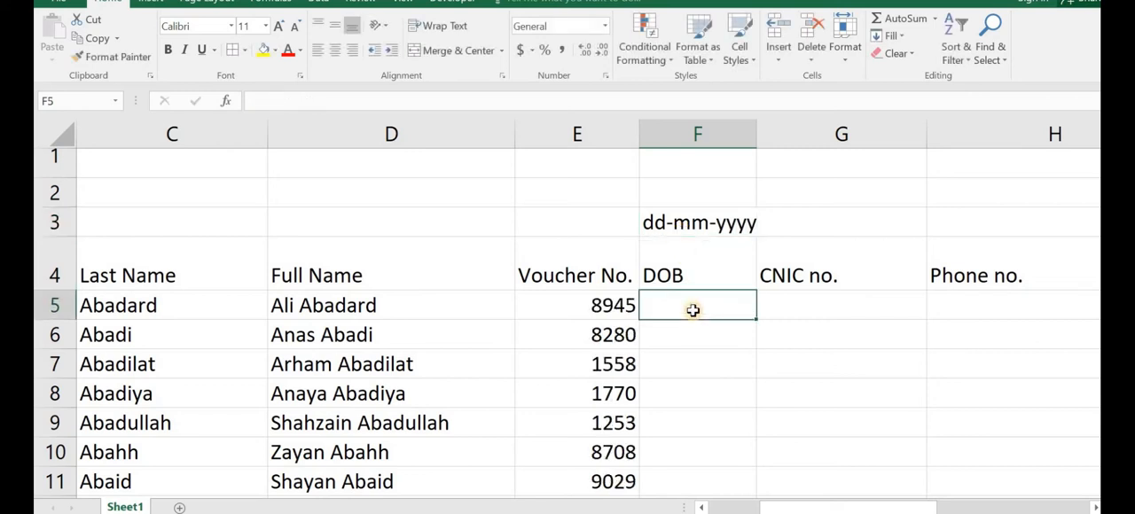
pyautogui.write('=rand')
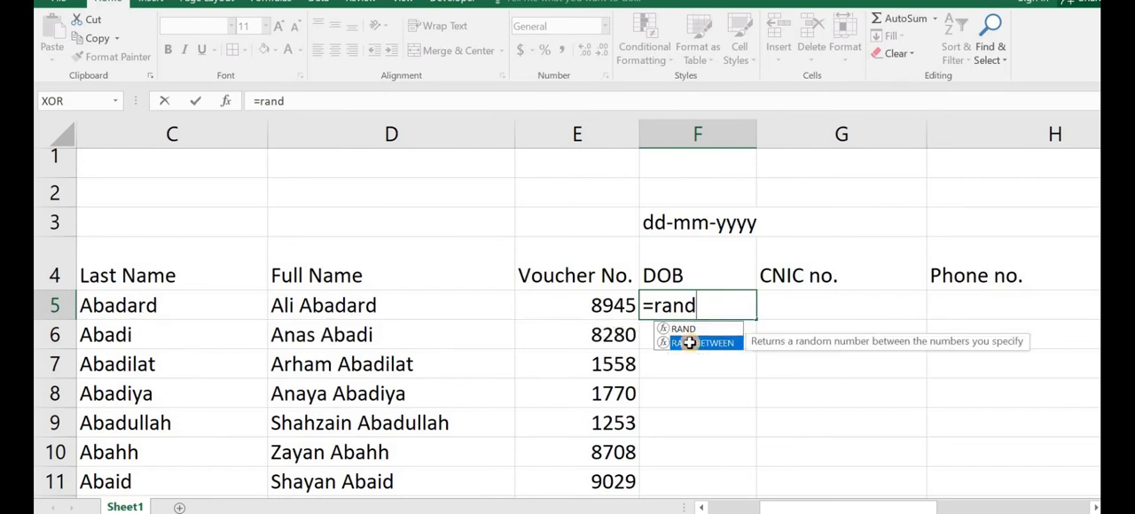
pyautogui.doubleClick(694, 343)
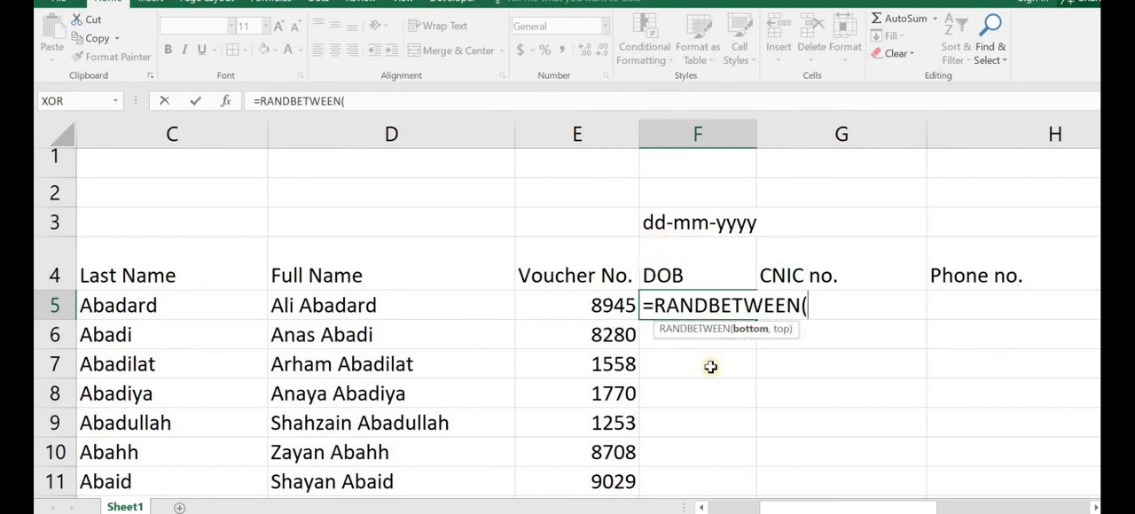
pyautogui.write('1,30')
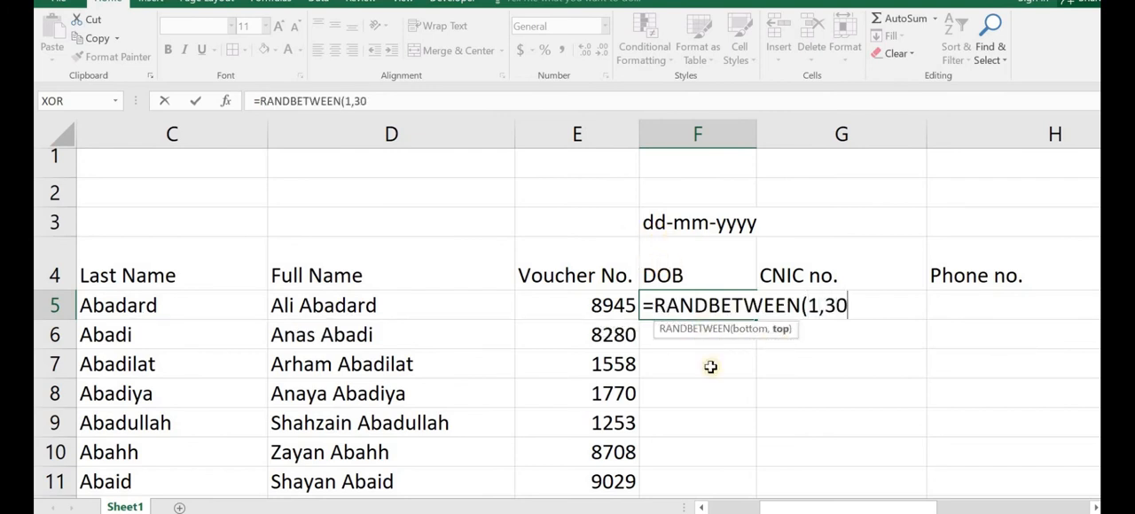
pyautogui.press('BackSpace')
pyautogui.write('3')
pyautogui.press('BackSpace')
pyautogui.write('0)&')
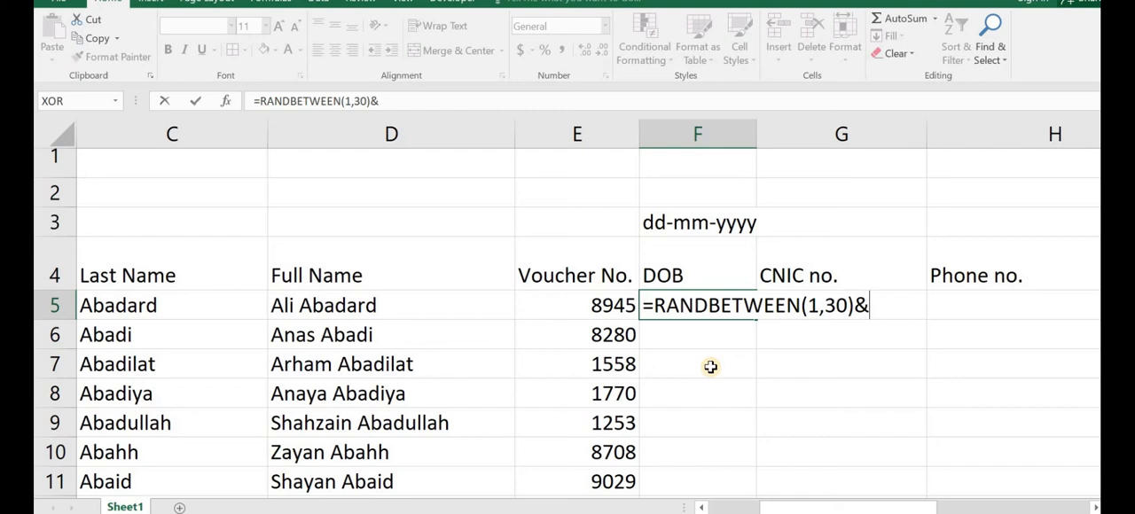
pyautogui.write('"/"&ran')
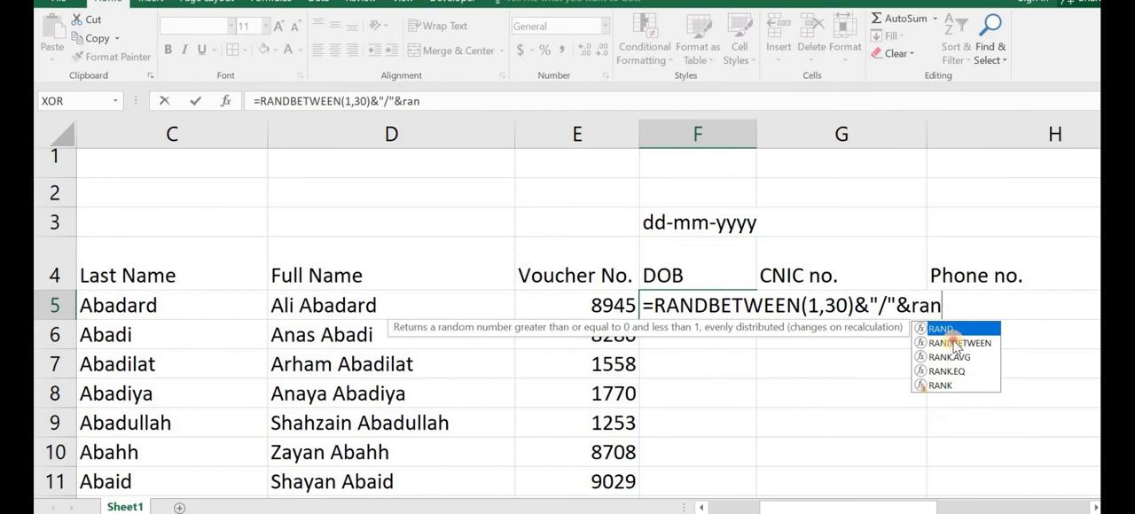
# Step: Extend the F5 formula with a slash separator and a random month, "/"&RANDBETWEEN(1,12)&
pyautogui.doubleClick(956, 346)
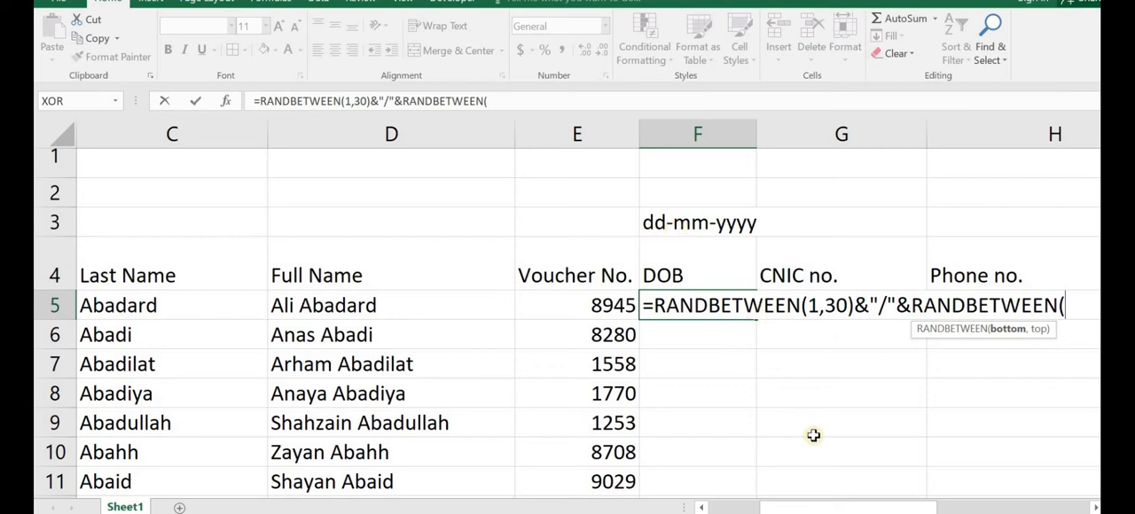
pyautogui.write('1,12')
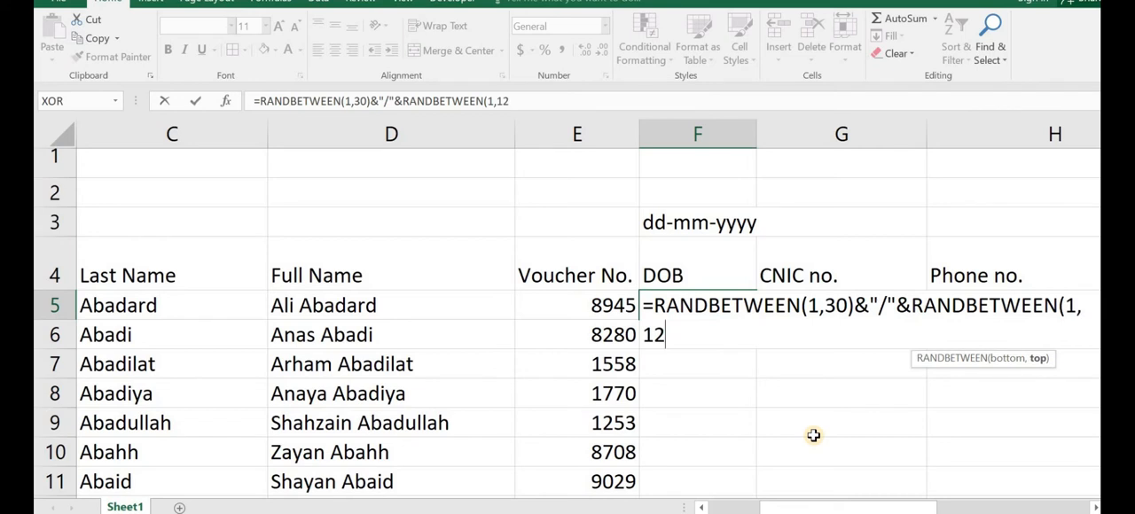
pyautogui.write(')&')
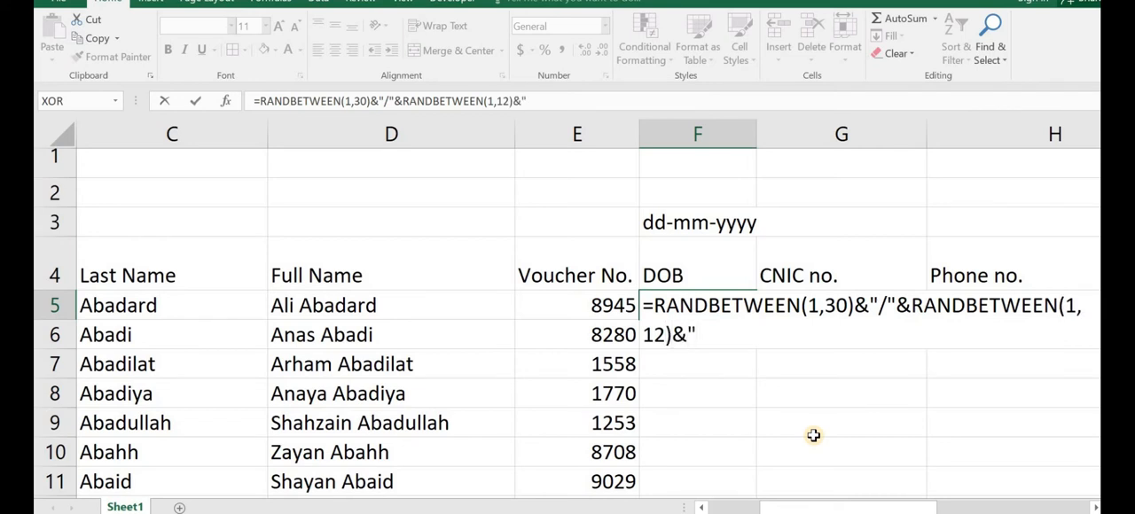
pyautogui.write('"/"&ran')
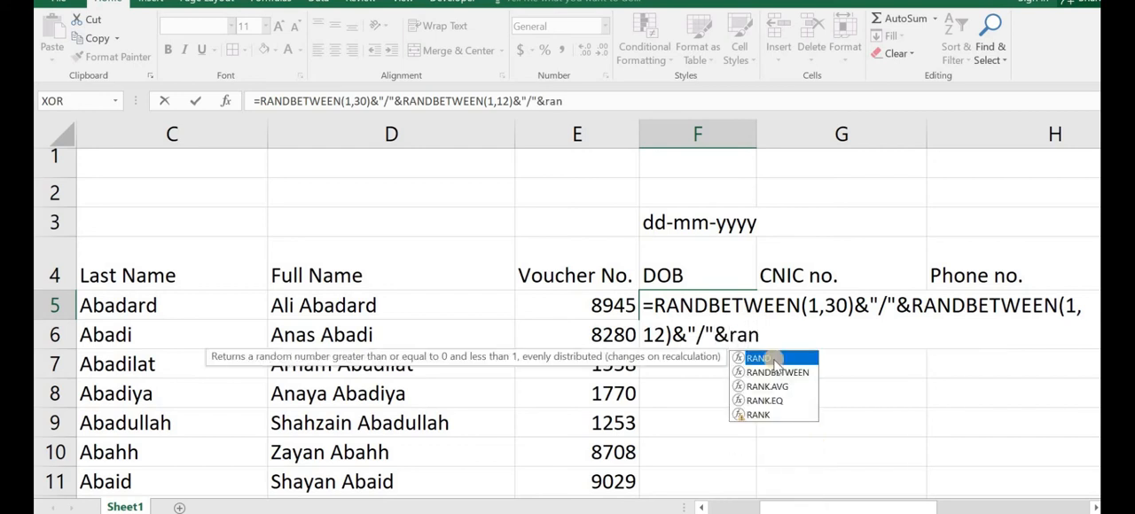
# Step: Complete the F5 formula with "/"&RANDBETWEEN(1997,2002) for the year and accept the closing-bracket correction
pyautogui.doubleClick(775, 373)
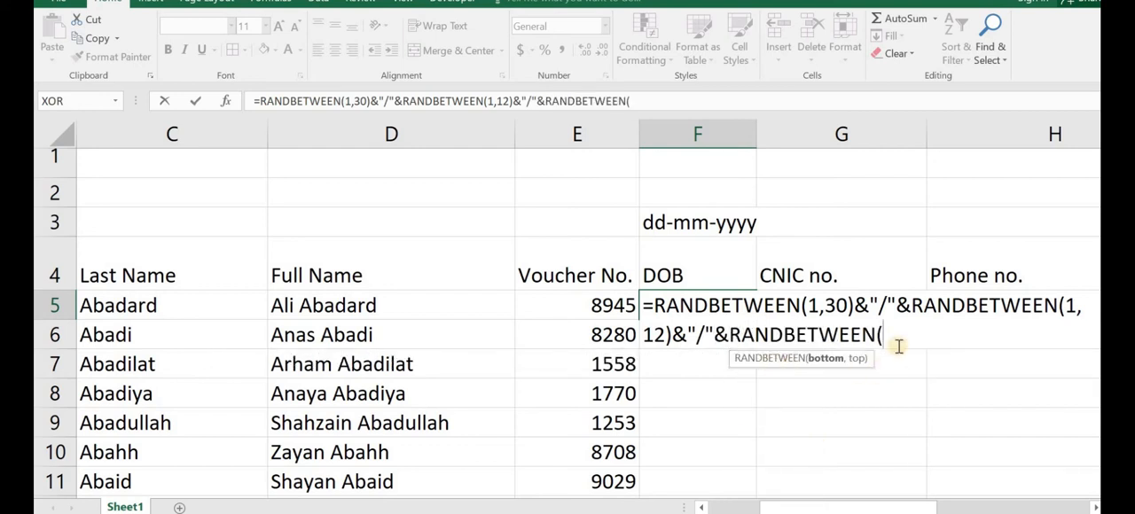
pyautogui.write('1997,')
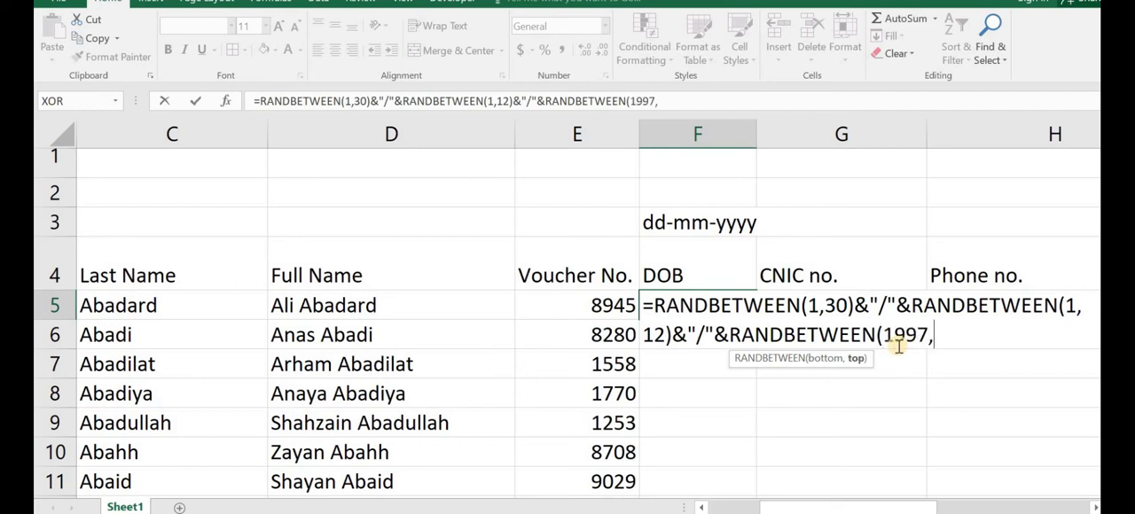
pyautogui.write('2002')
pyautogui.press('Return')
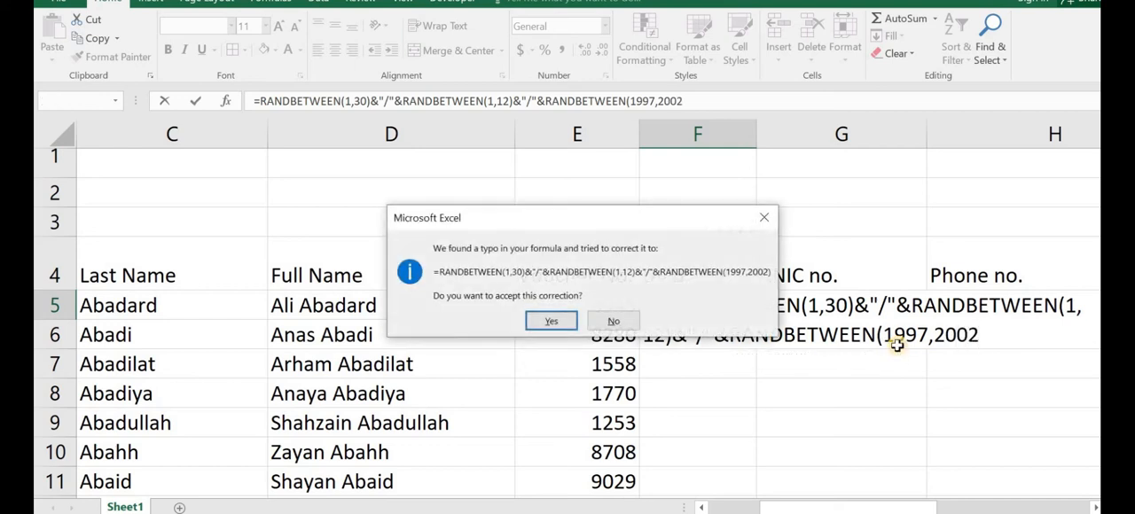
pyautogui.press('Return')
# Step: Fill the DOB formula from F5 down through all the name rows and check the dates to the last row
pyautogui.click(741, 312)
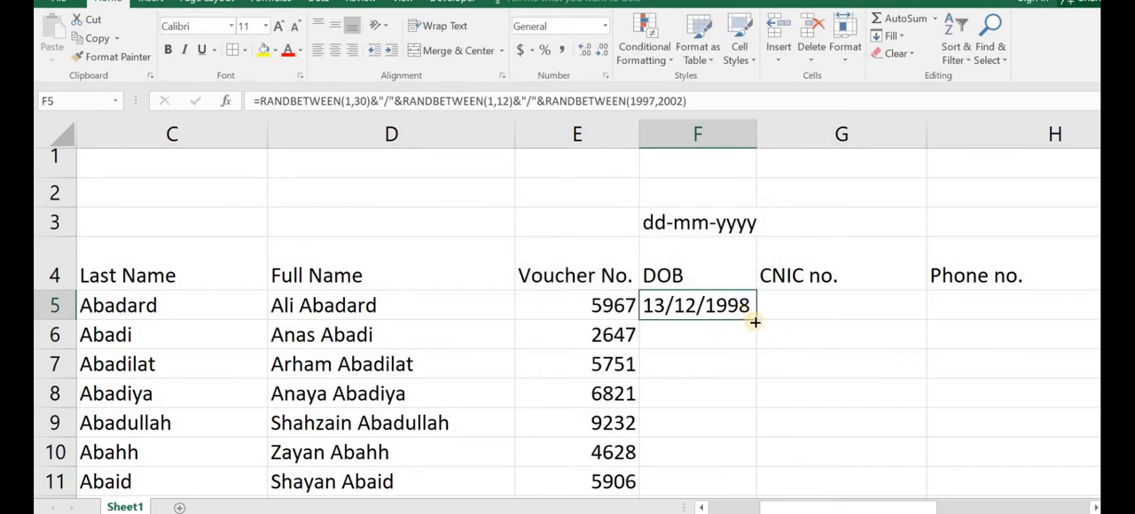
pyautogui.doubleClick(752, 321)
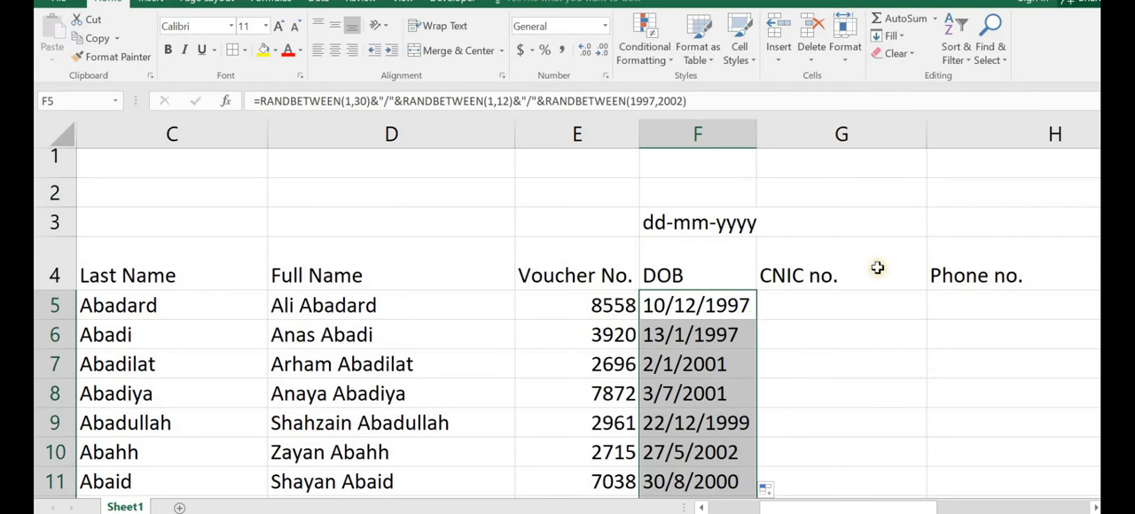
pyautogui.scroll(-5, 568, 324)
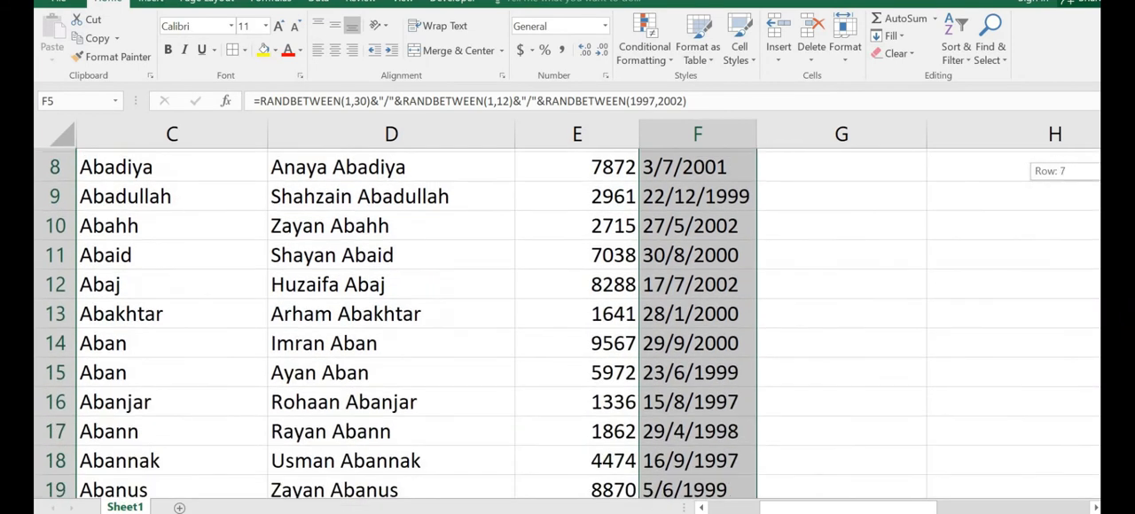
pyautogui.scroll(-3, 567, 324)
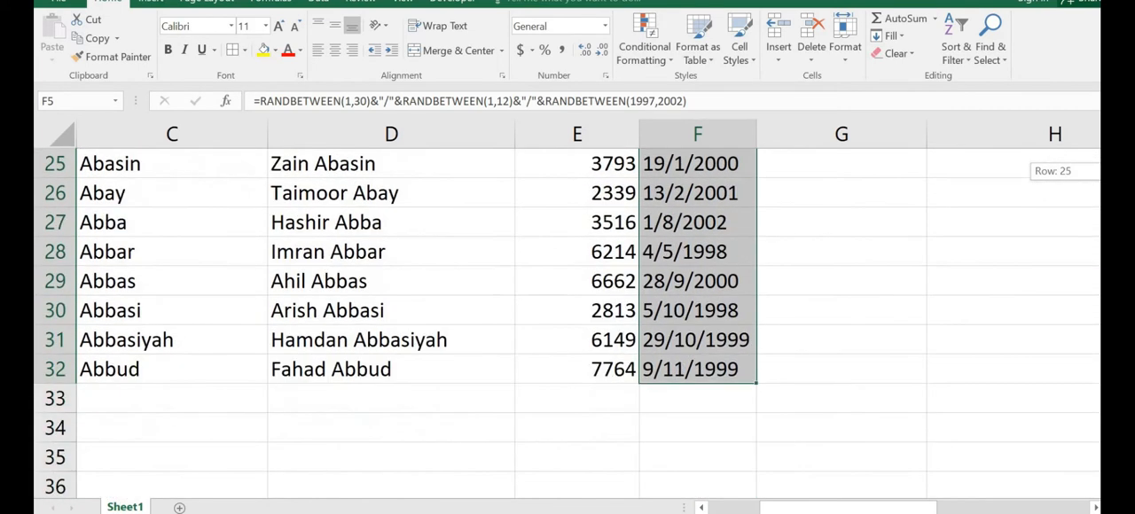
pyautogui.scroll(2, 567, 323)
pyautogui.scroll(5, 567, 323)
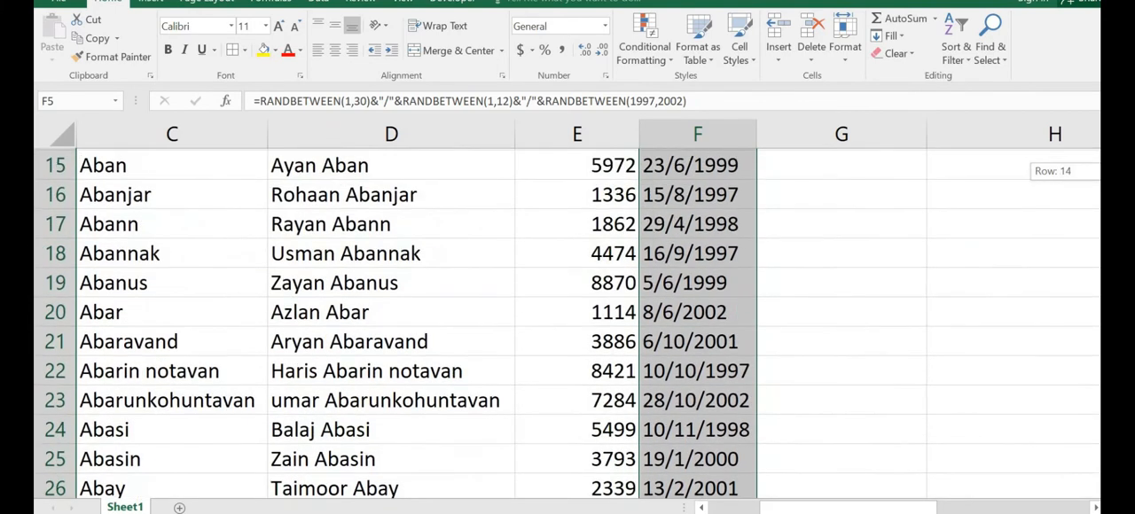
pyautogui.scroll(1, 568, 324)
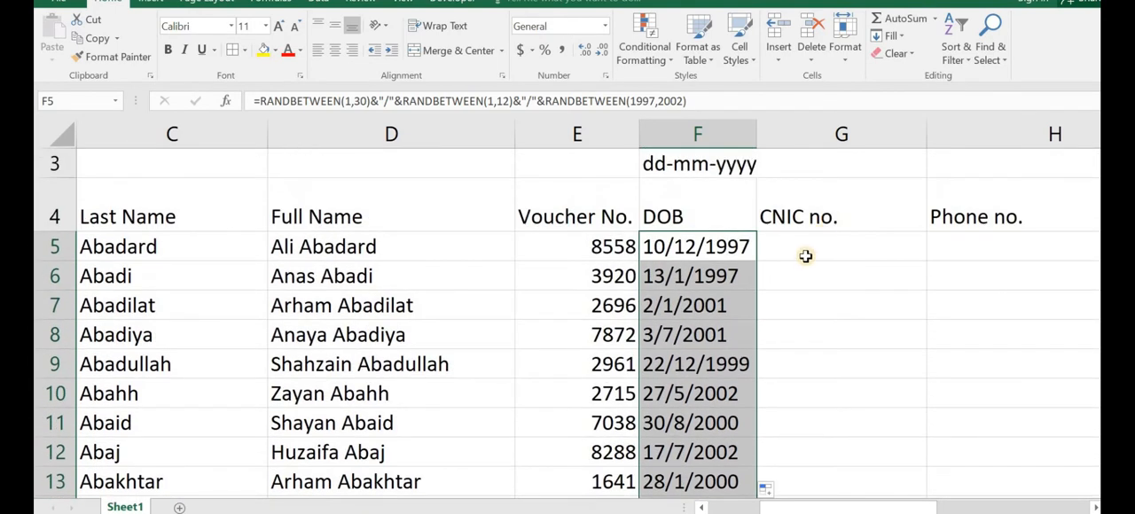
# Step: Start the CNIC no. formula in G5 with a random five-digit number, =RANDBETWEEN(10000,99999)&
pyautogui.click(805, 257)
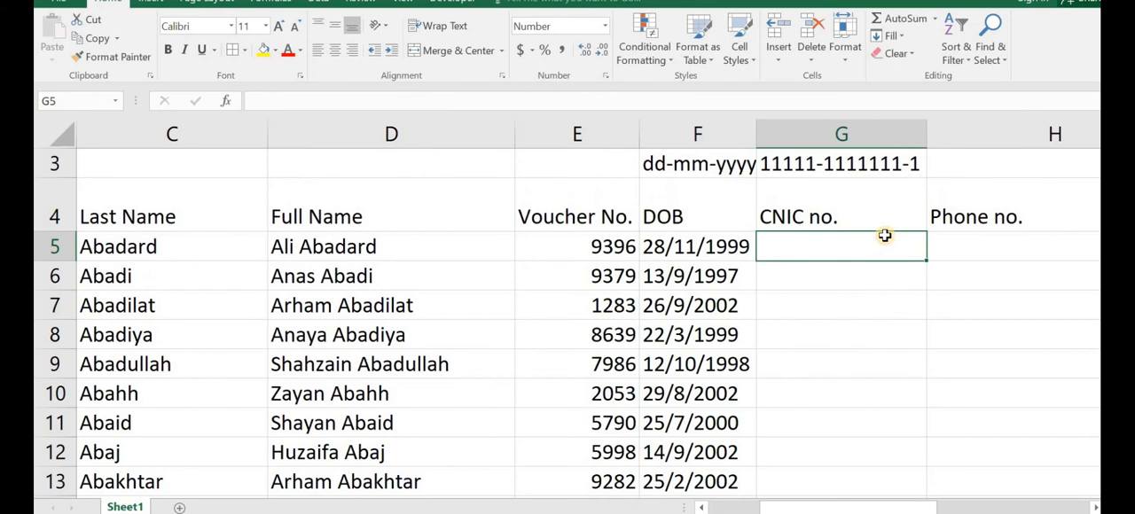
pyautogui.write('=')
pyautogui.write('rand')
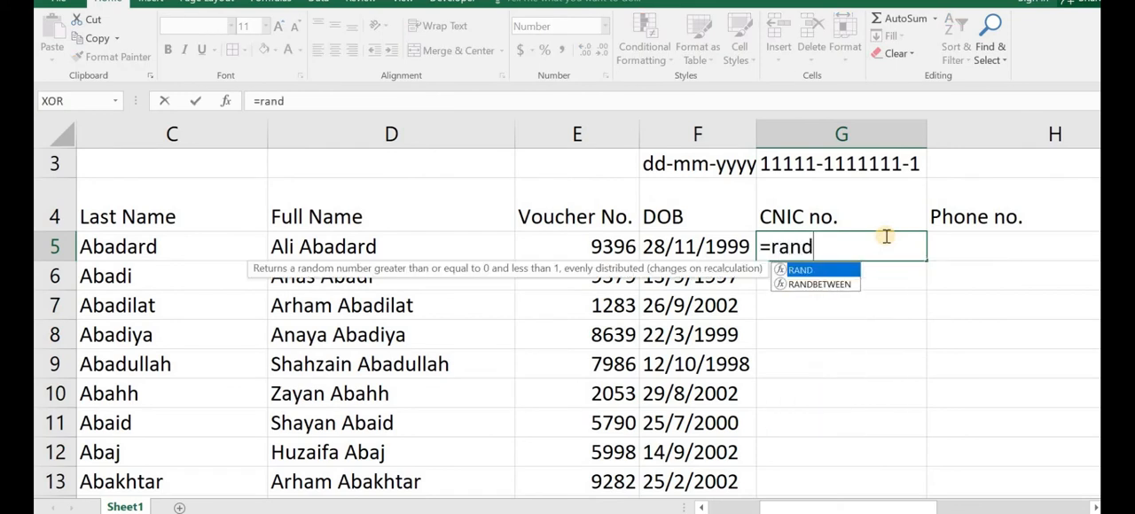
pyautogui.doubleClick(837, 282)
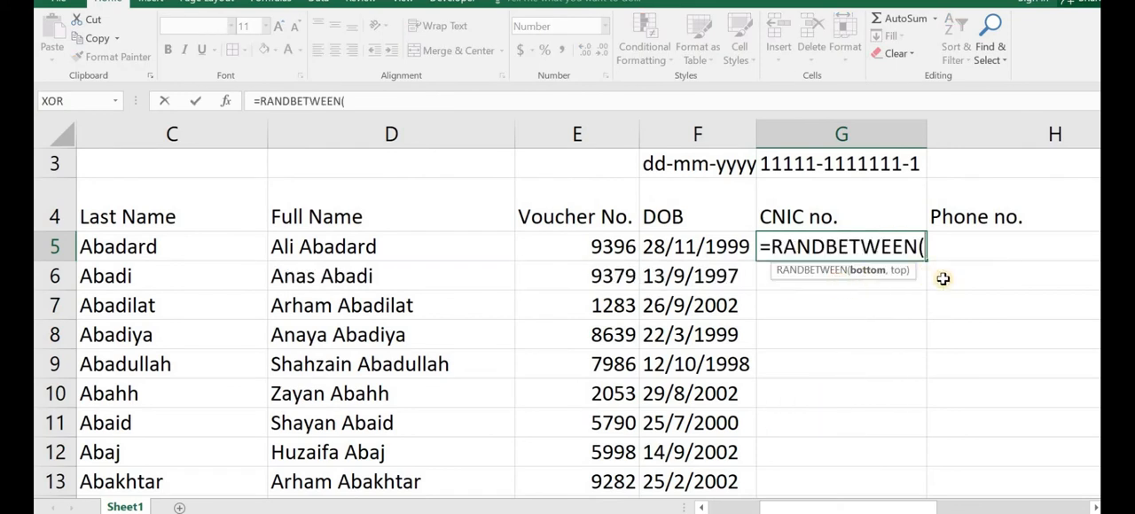
pyautogui.write('100')
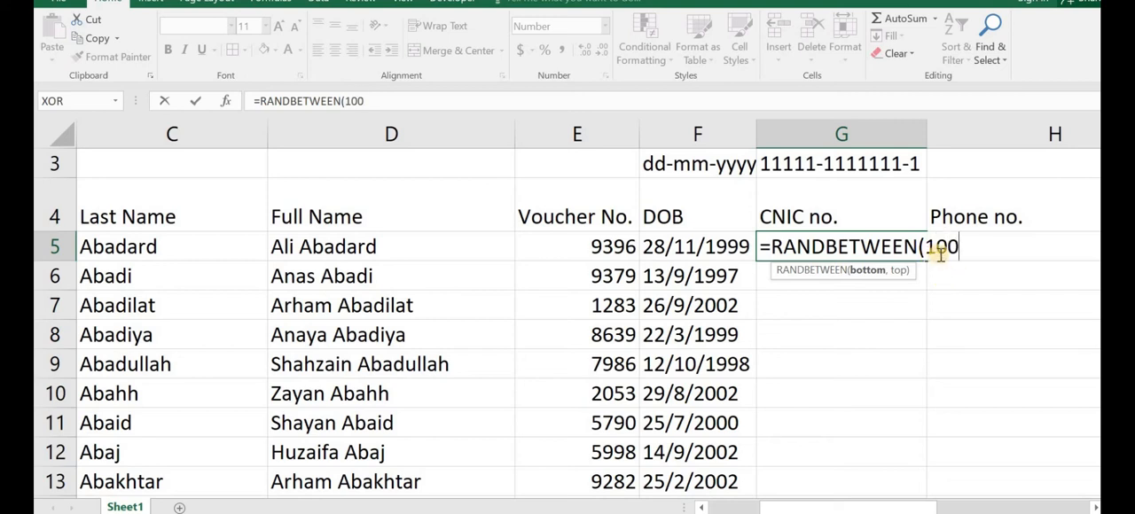
pyautogui.write('000')
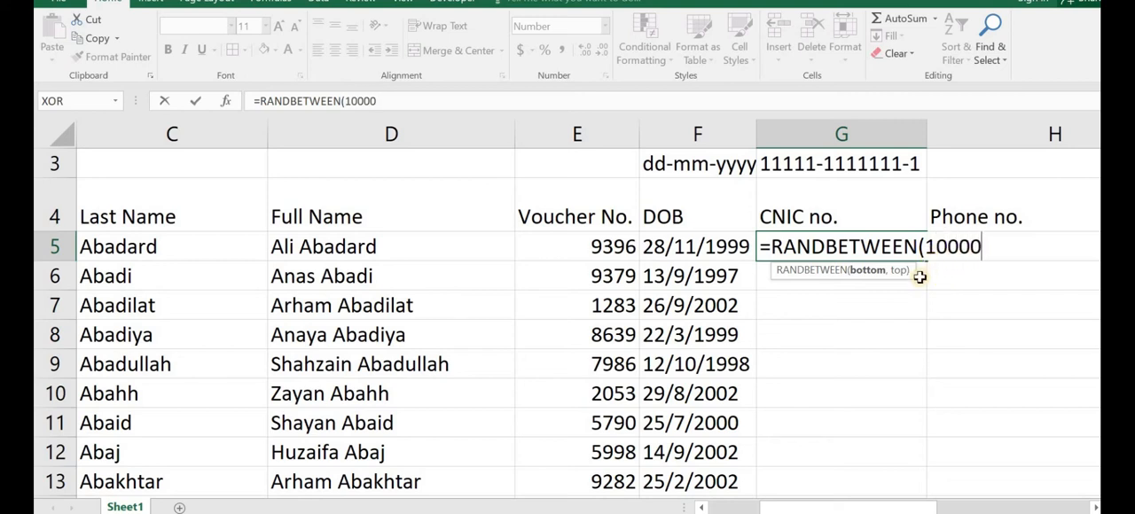
pyautogui.press('BackSpace')
pyautogui.write(',9999')
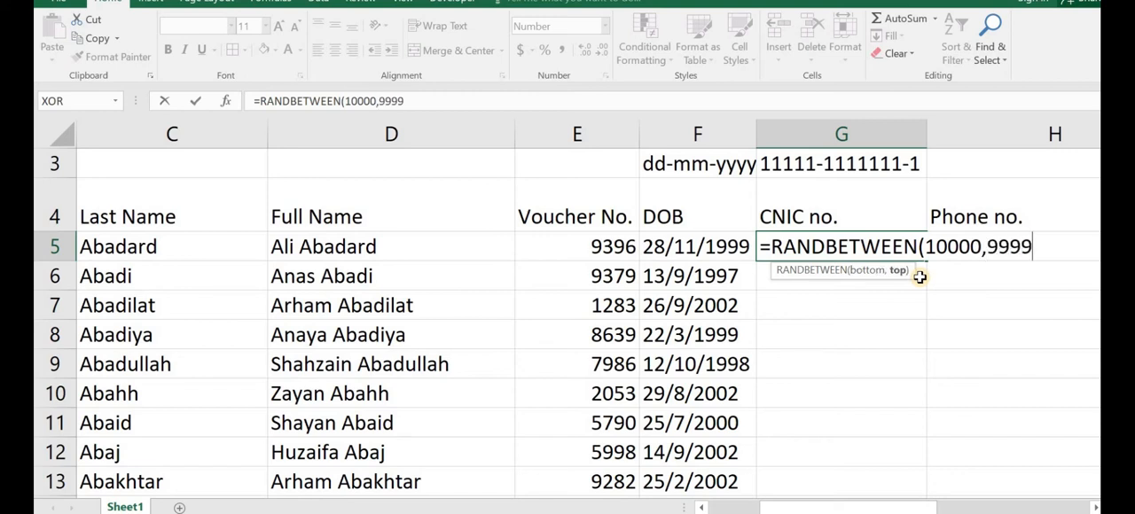
pyautogui.write('9)&"-')
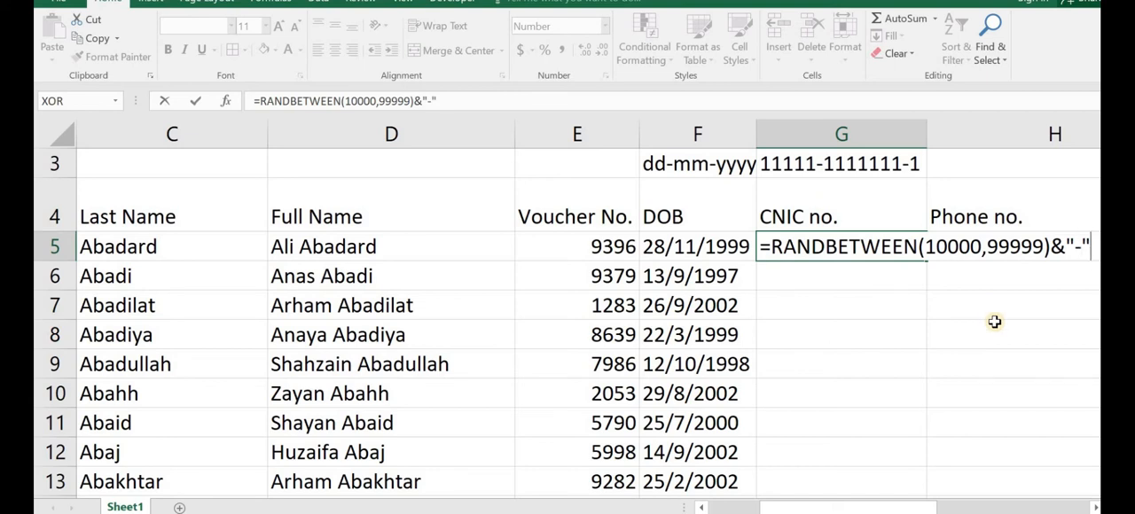
# Step: Extend the G5 formula with a hyphen and a random seven-digit number, "-"&RANDBETWEEN(1000000,9999999)
pyautogui.write('"&')
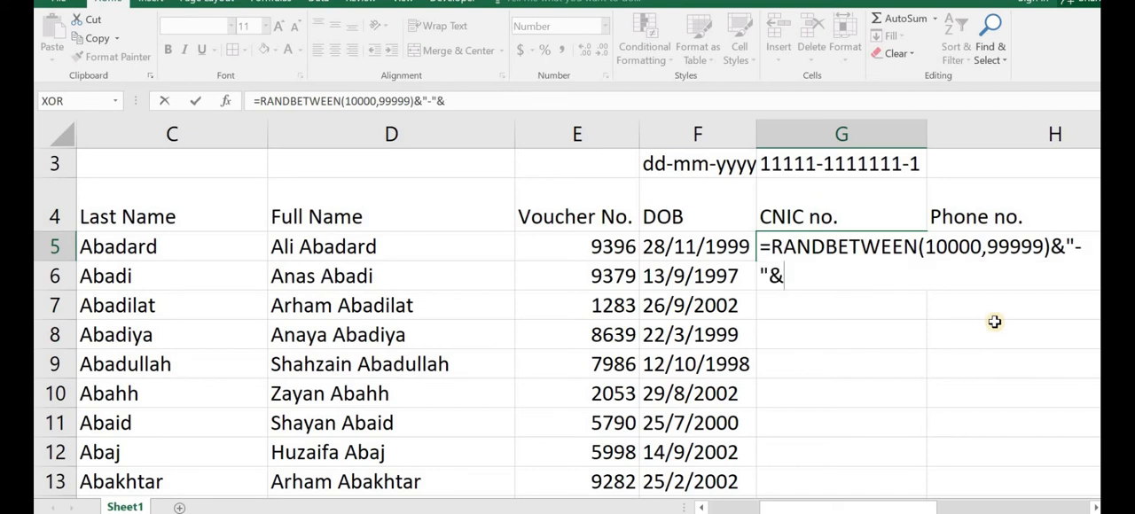
pyautogui.write('ran')
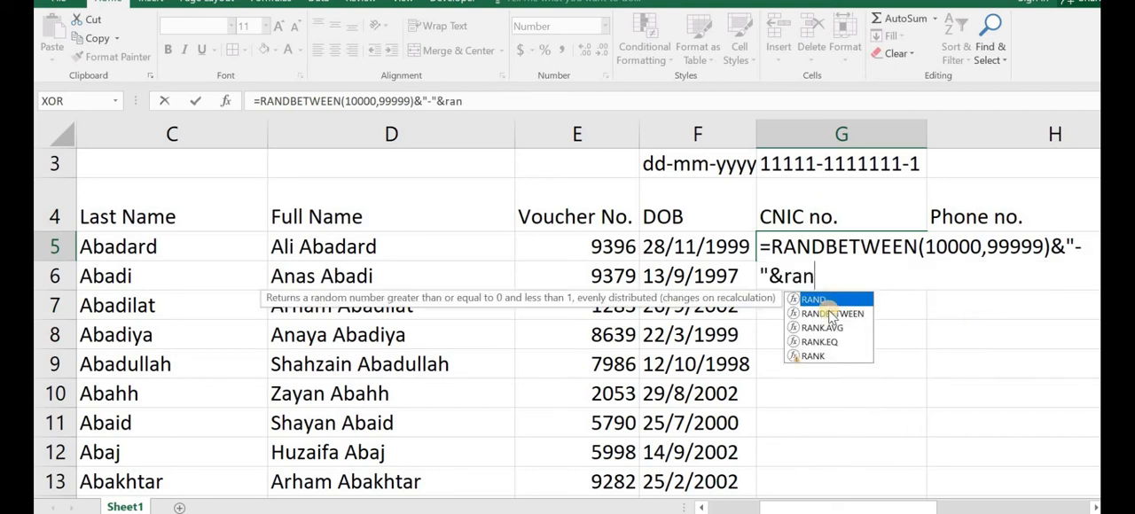
pyautogui.doubleClick(828, 313)
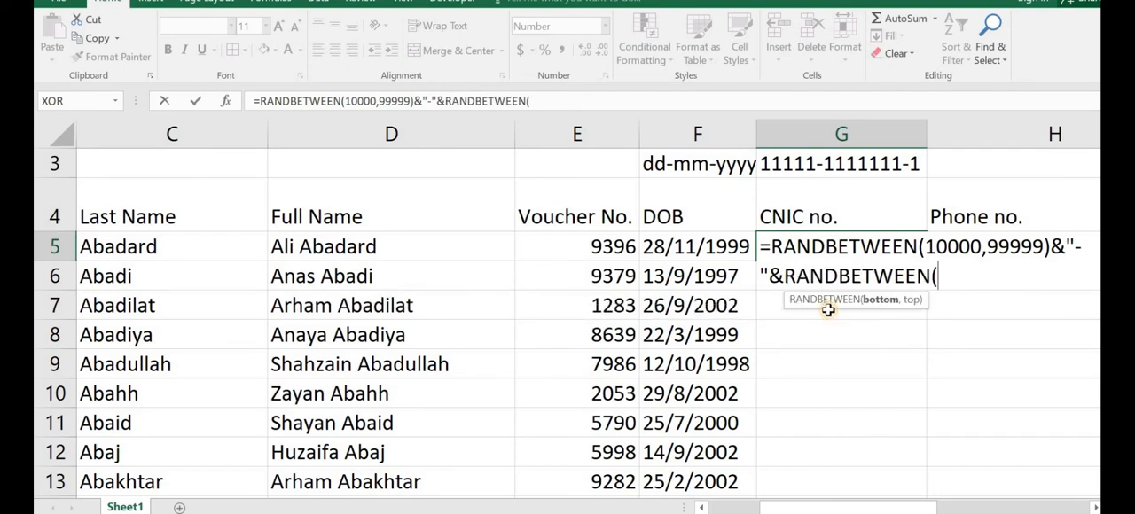
pyautogui.write('100000')
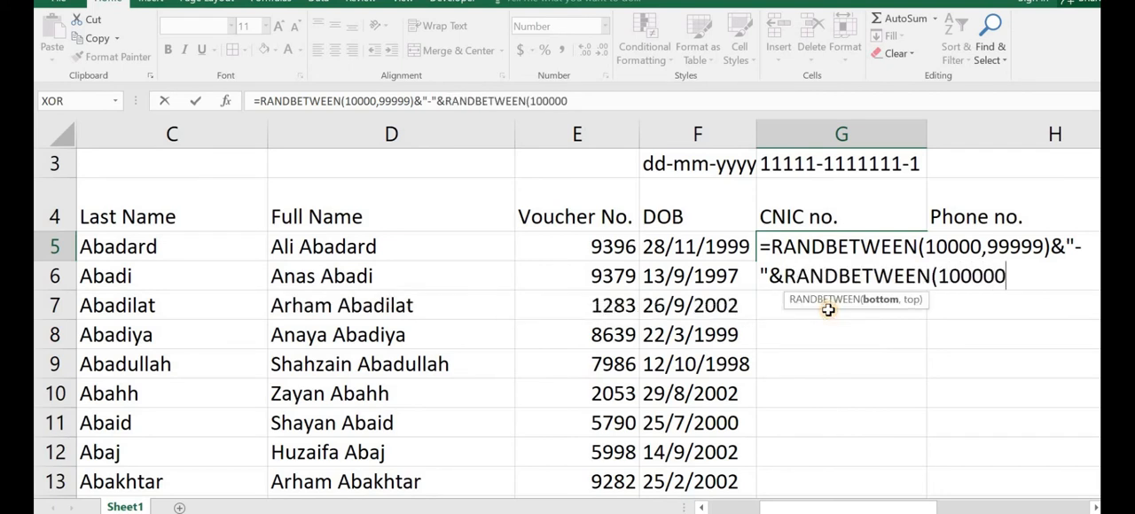
pyautogui.write('0,9999999')
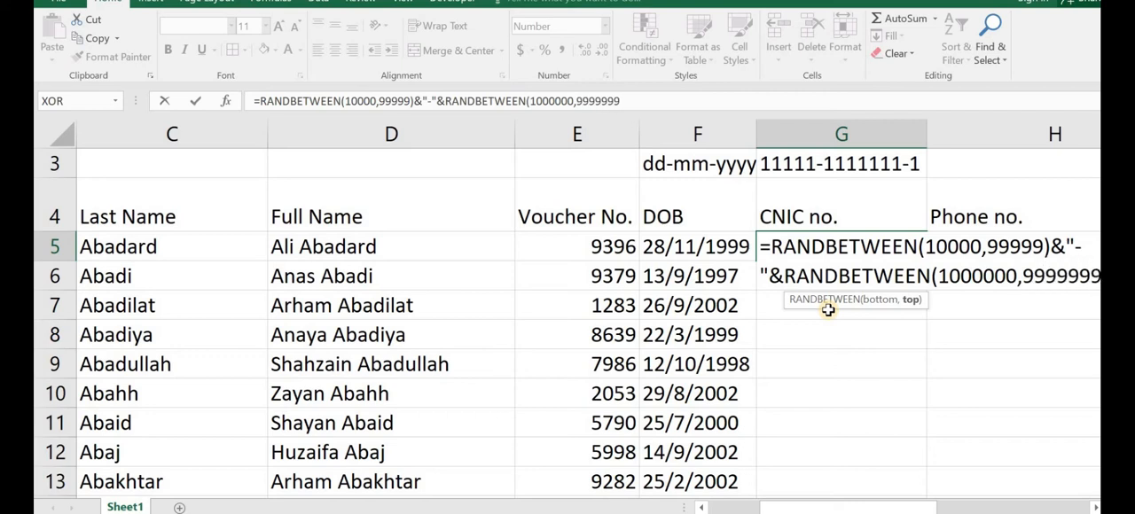
pyautogui.write(')')
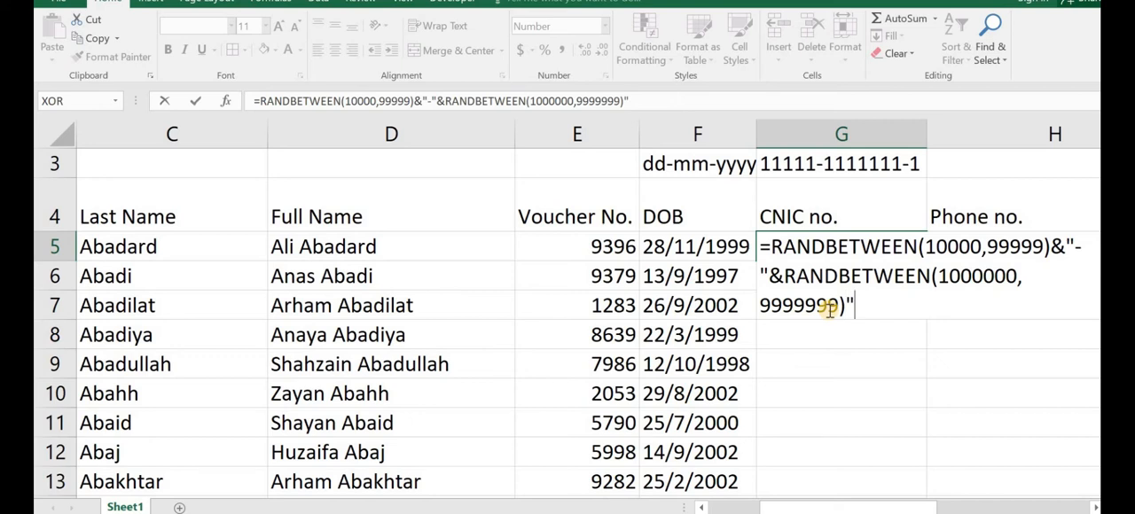
pyautogui.write('&"-"&ran')
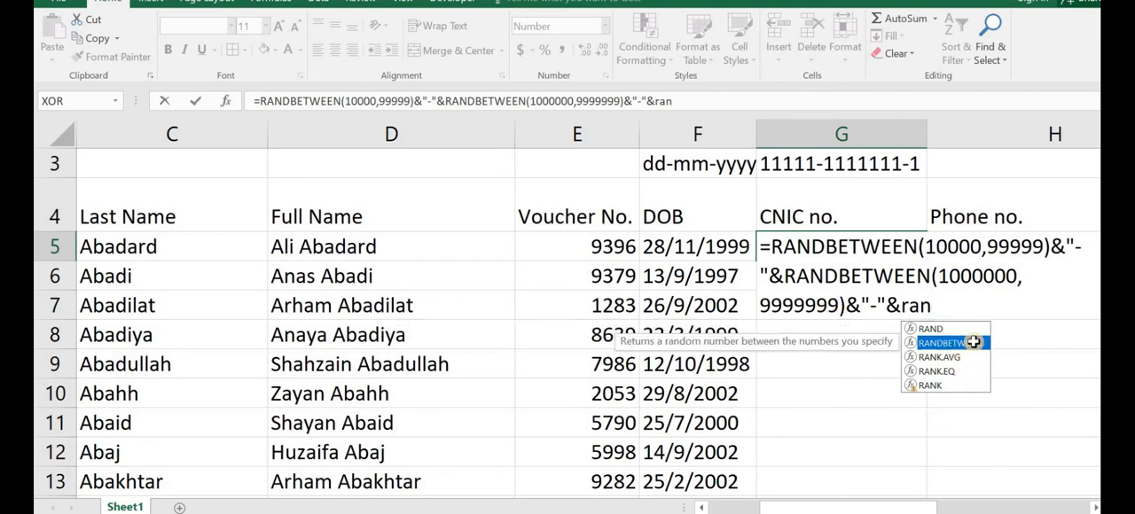
# Step: Complete the G5 formula with &"-"&RANDBETWEEN(1,9) for the final digit and accept the closing-bracket correction
pyautogui.doubleClick(979, 346)
pyautogui.write('1,9')
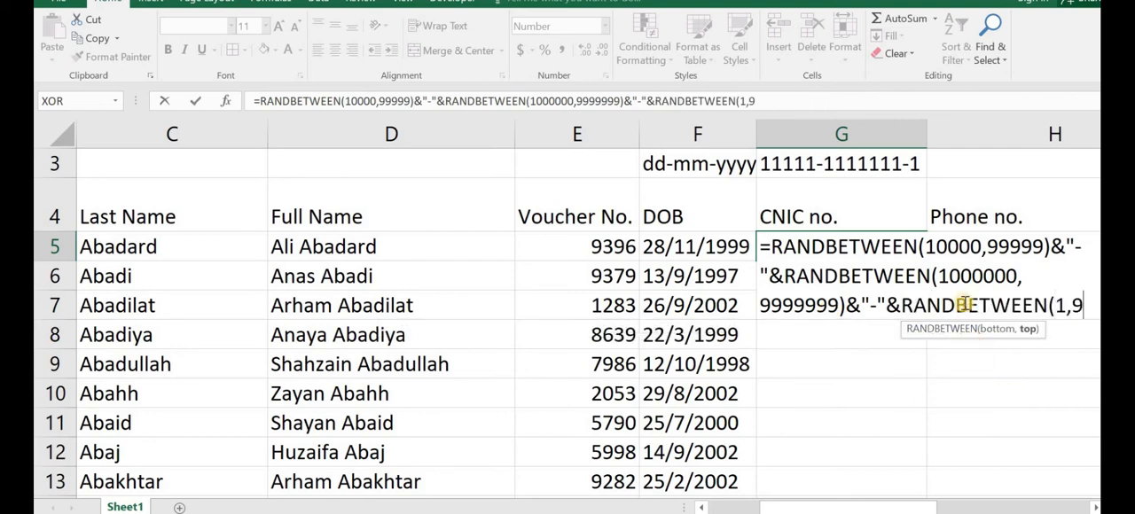
pyautogui.press('Return')
pyautogui.press('Return')
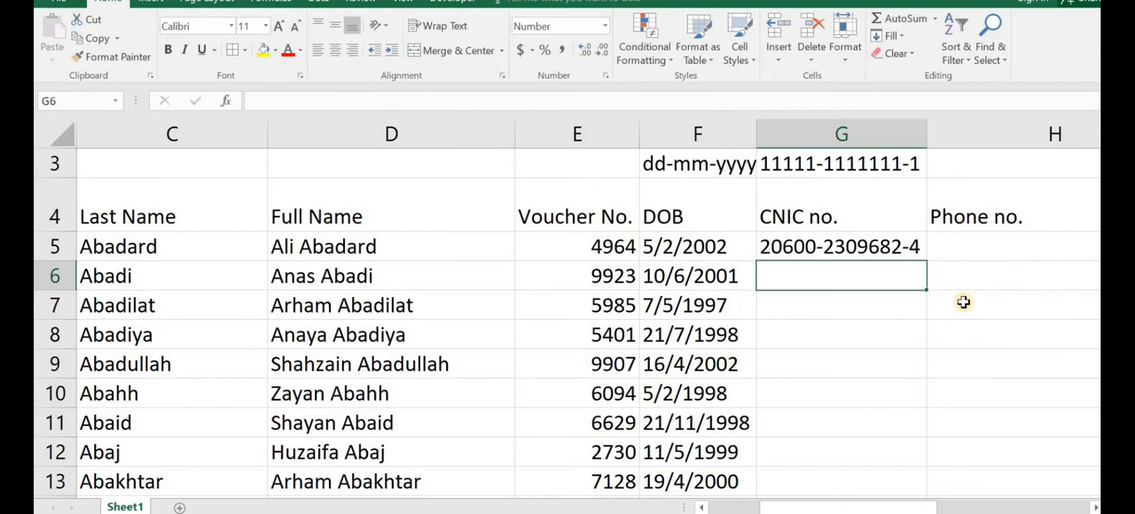
# Step: Fill the CNIC formula from G5 down through all the name rows and check the numbers to the last row
pyautogui.click(919, 255)
pyautogui.doubleClick(924, 260)
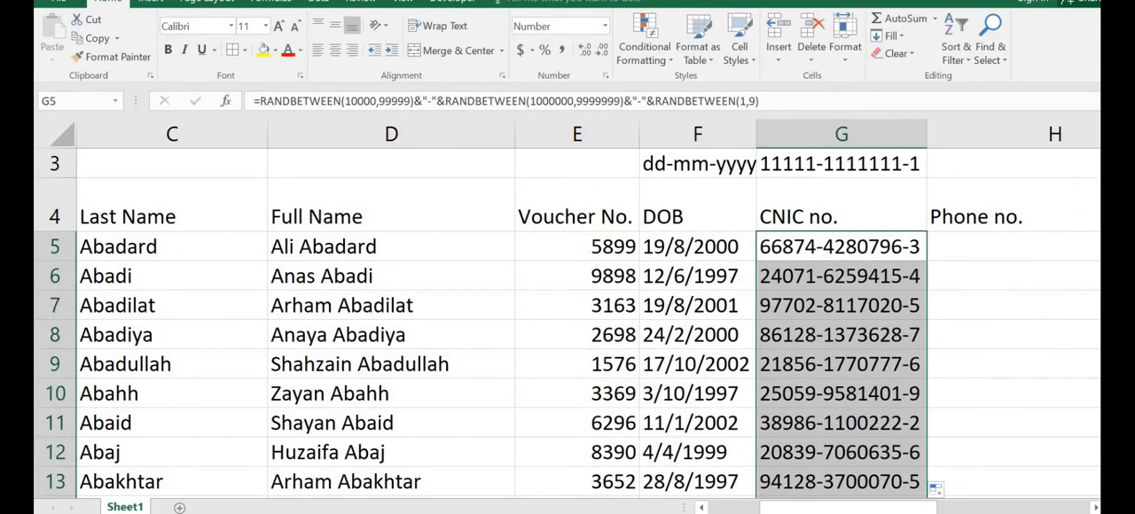
pyautogui.scroll(-5, 567, 324)
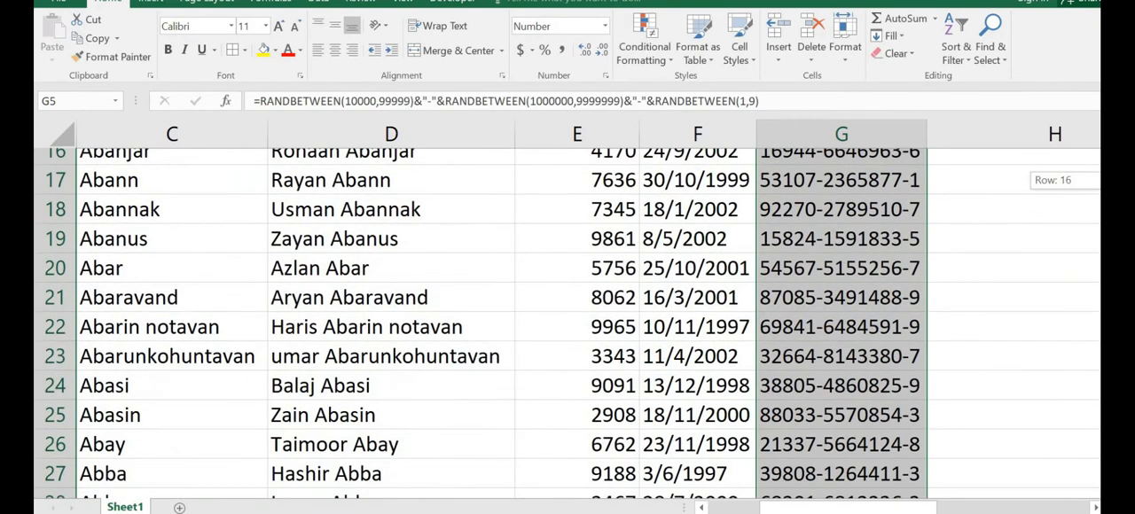
pyautogui.scroll(-2, 567, 323)
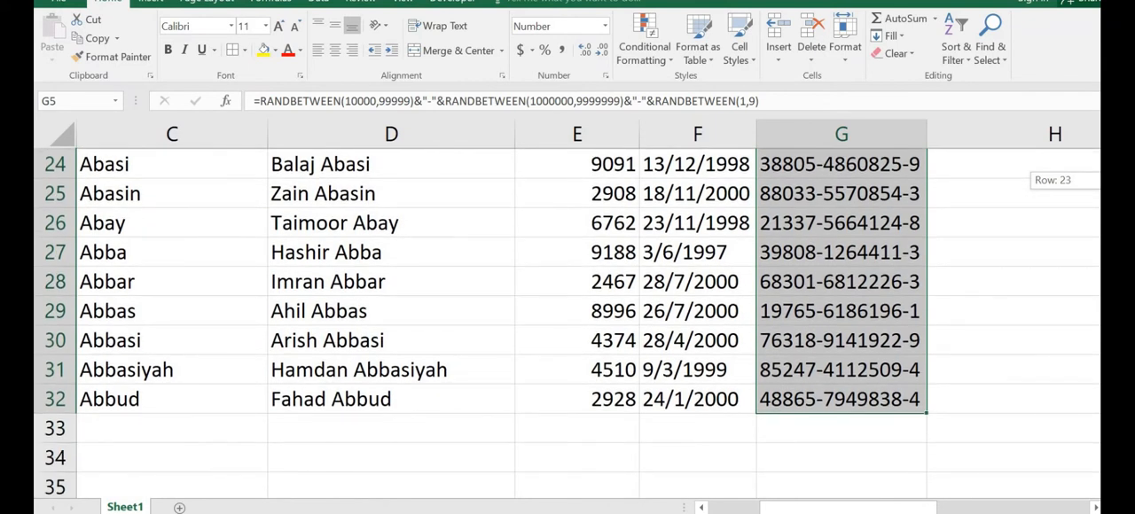
pyautogui.scroll(-1, 568, 324)
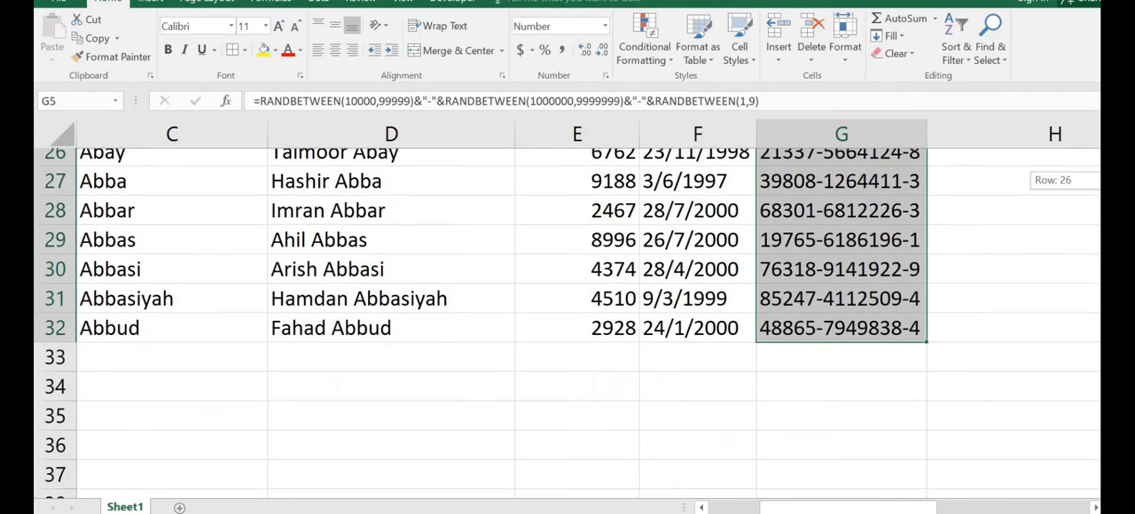
pyautogui.scroll(3, 567, 323)
pyautogui.scroll(5, 568, 324)
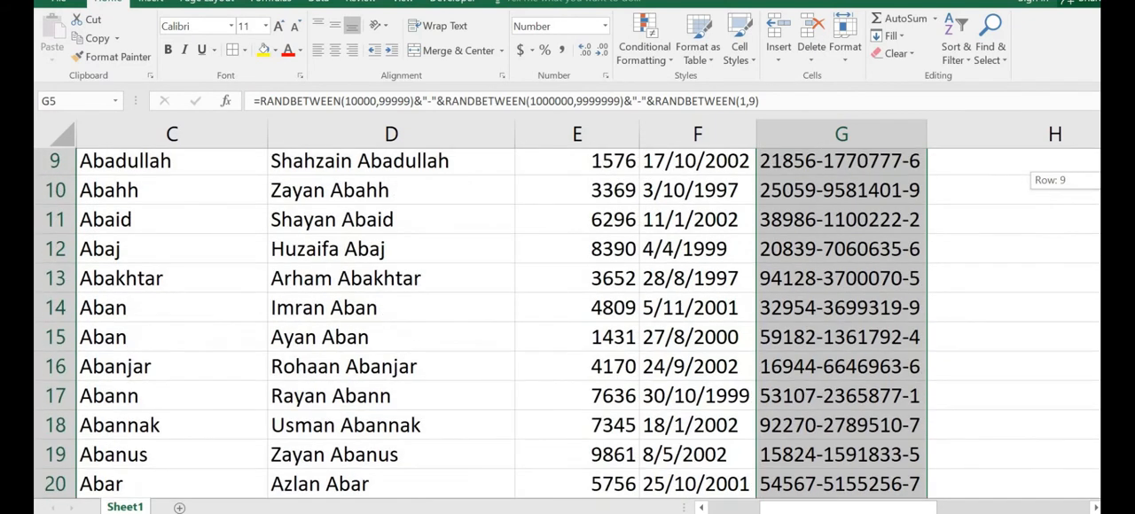
pyautogui.click(965, 325)
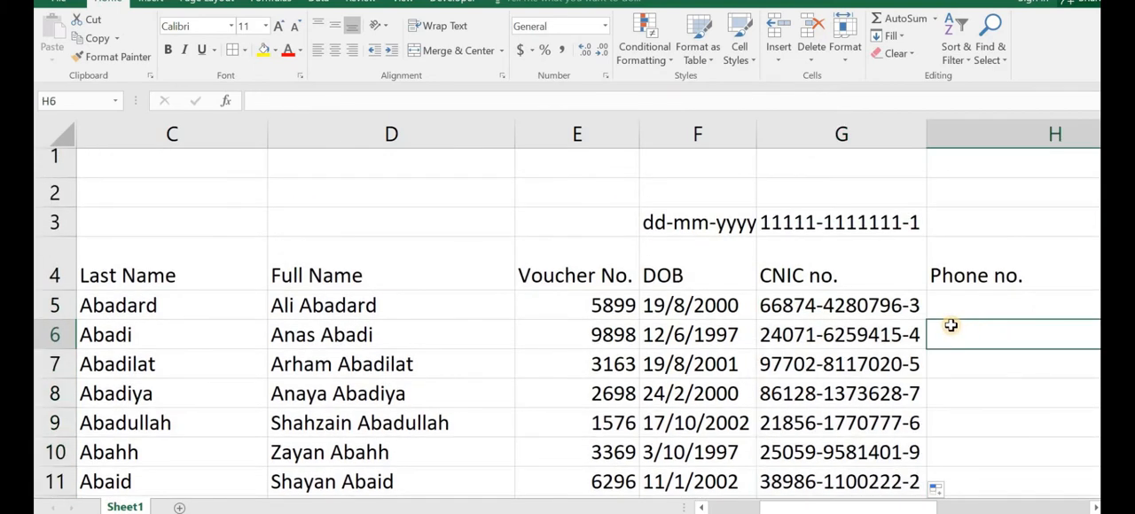
pyautogui.scroll(1, 1021, 251)
pyautogui.scroll(-6, 567, 324)
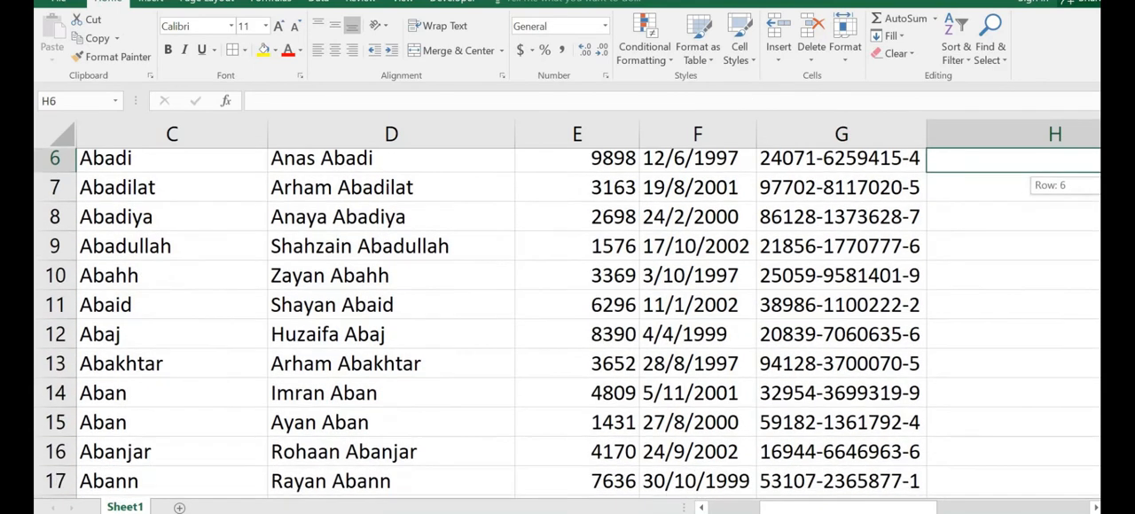
pyautogui.moveTo(1111, 329); pyautogui.dragTo(1110, 188)
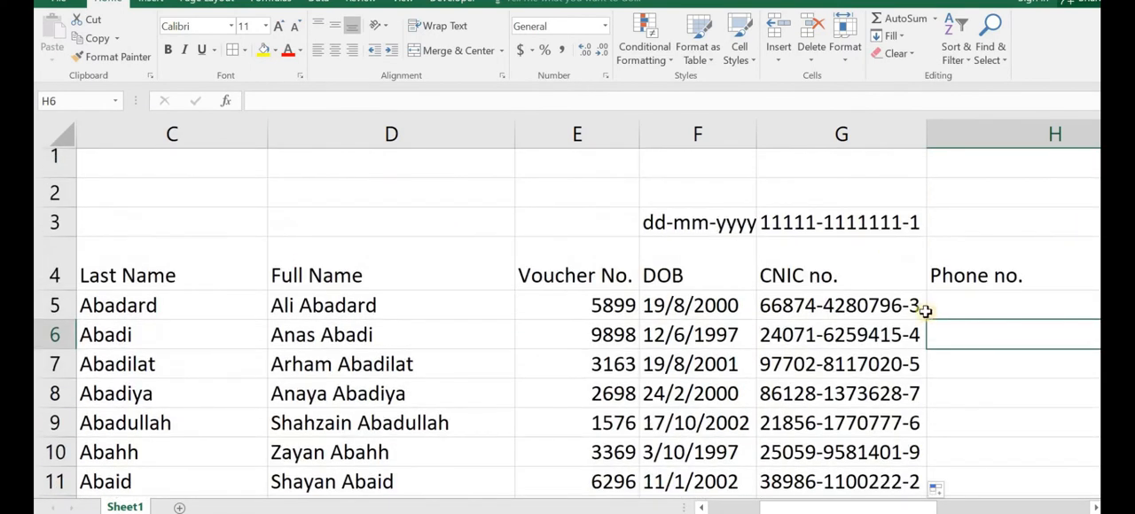
# Step: Start the Phone no. formula in H5 with the 92 prefix and a hyphen, =92&"-"
pyautogui.moveTo(906, 498); pyautogui.dragTo(959, 506)
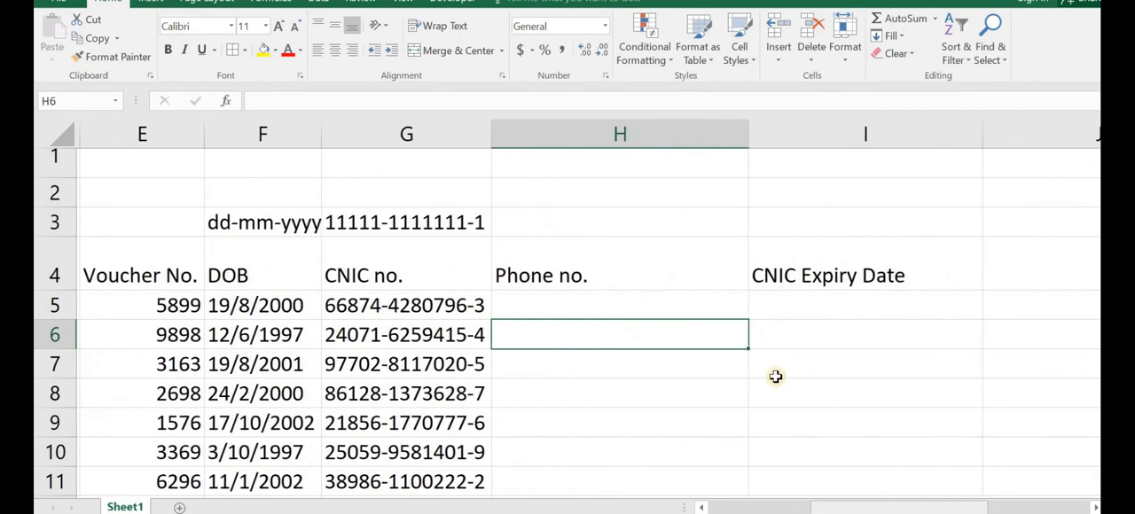
pyautogui.click(710, 310)
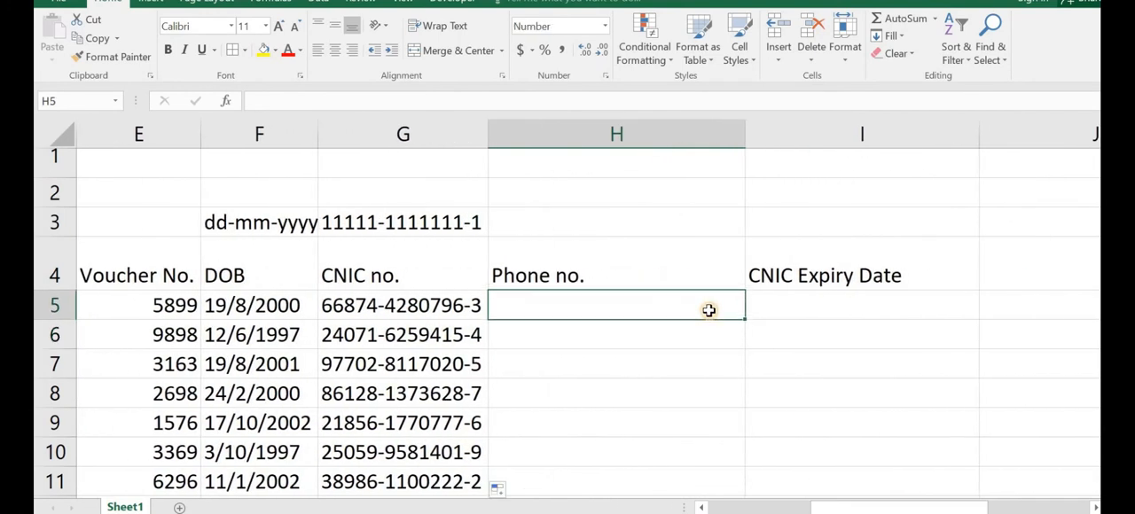
pyautogui.write('=92')
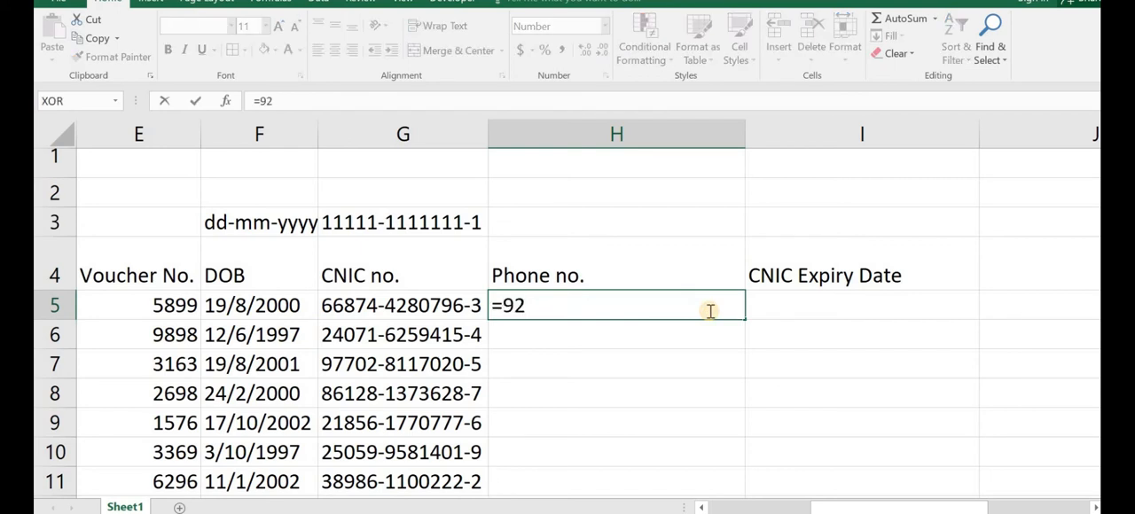
pyautogui.write('&"-"&ran')
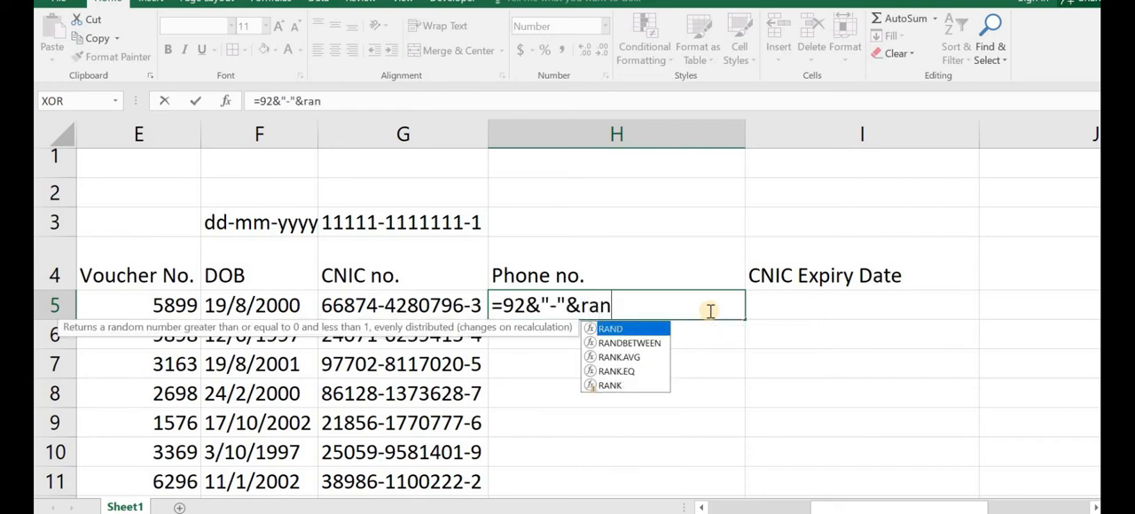
# Step: Extend the H5 formula with a random three-digit network code, &RANDBETWEEN(311,335)
pyautogui.doubleClick(630, 344)
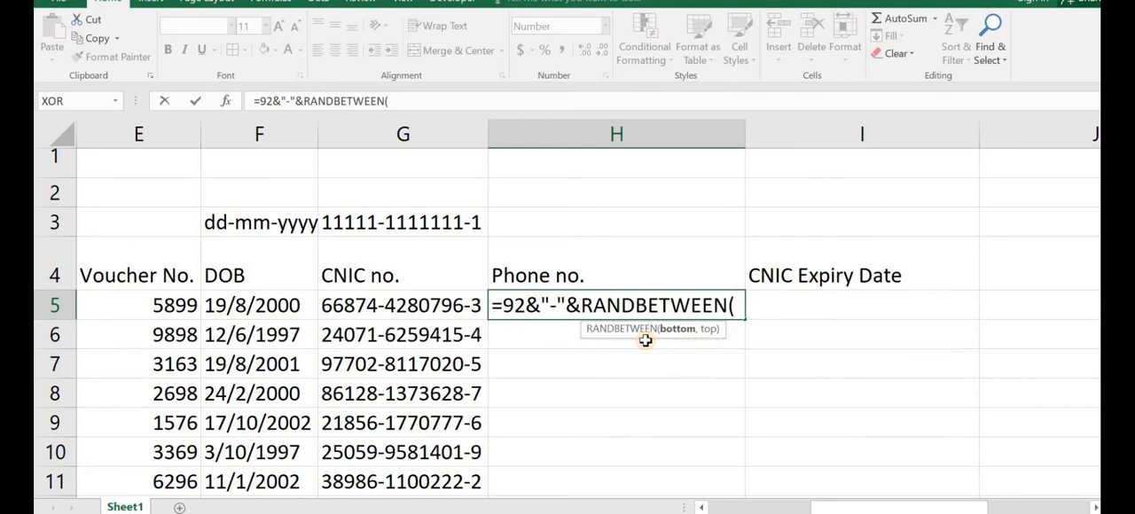
pyautogui.write('311,3')
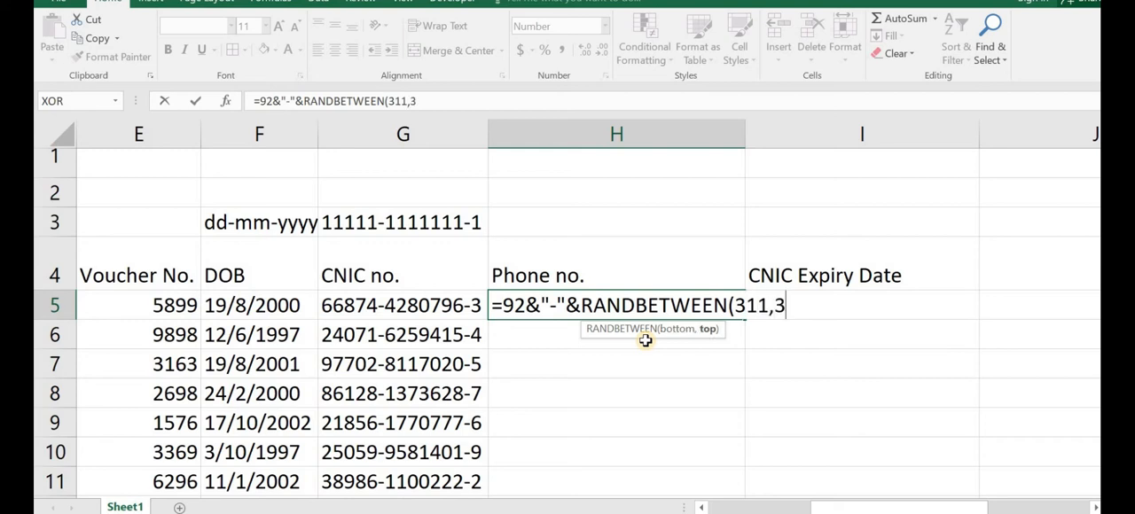
pyautogui.write('35')
pyautogui.press('BackSpace')
pyautogui.write('35)')
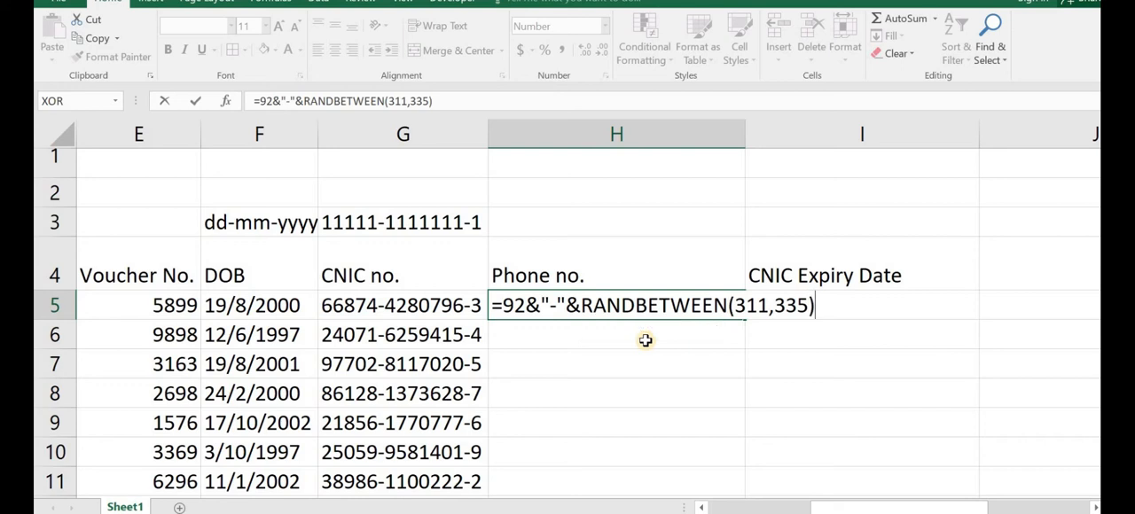
pyautogui.write('&"-"&ran')
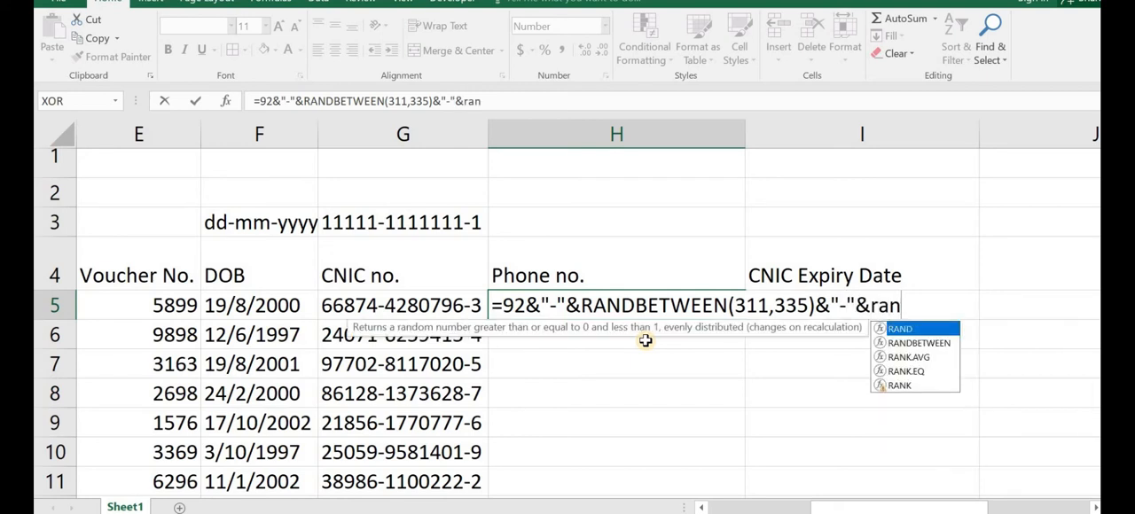
# Step: Complete the H5 phone formula with a hyphen and a random seven-digit number, &"-"&RANDBETWEEN(1000000,9999999)
pyautogui.doubleClick(913, 343)
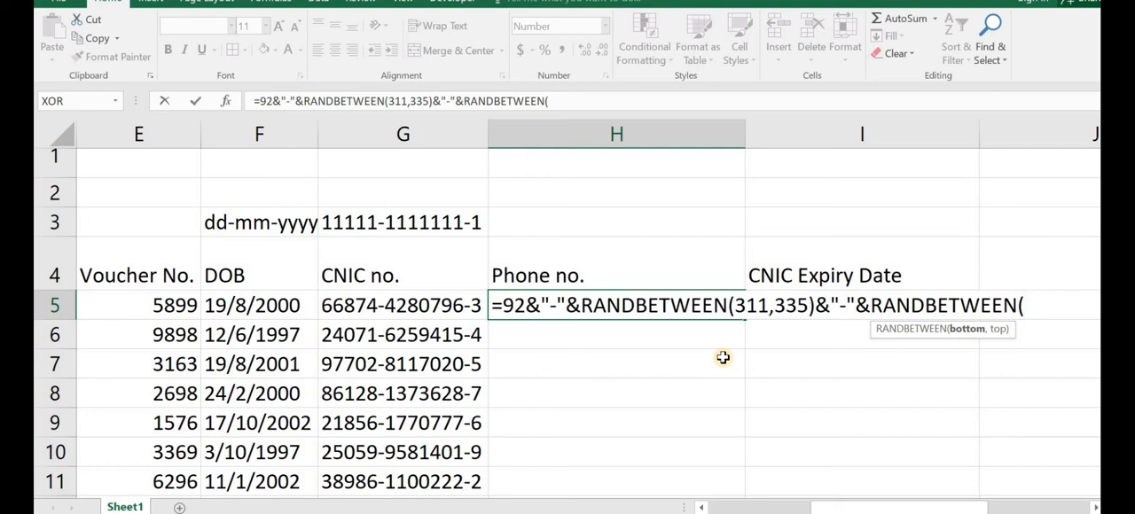
pyautogui.write('1000')
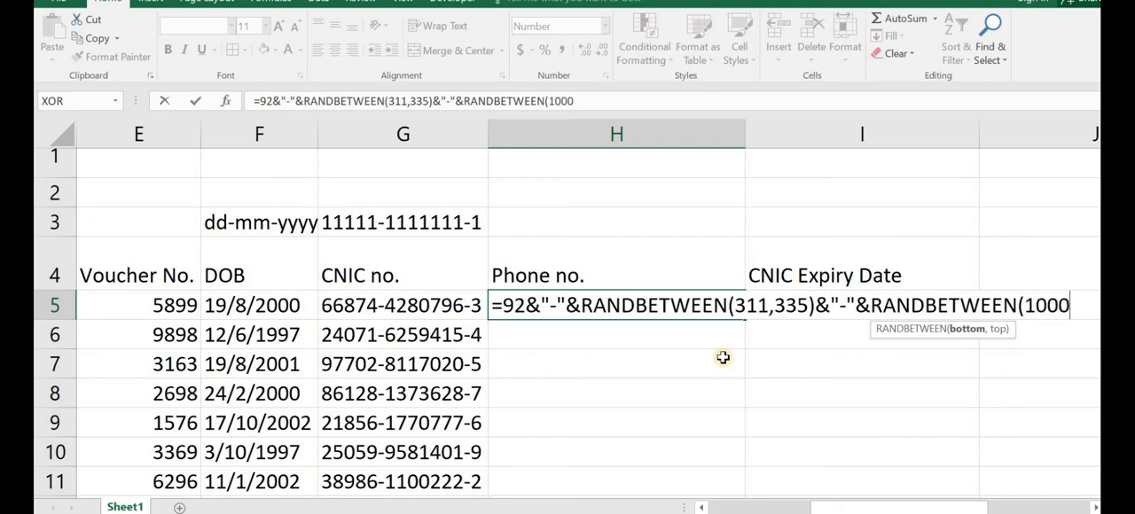
pyautogui.write('000,9')
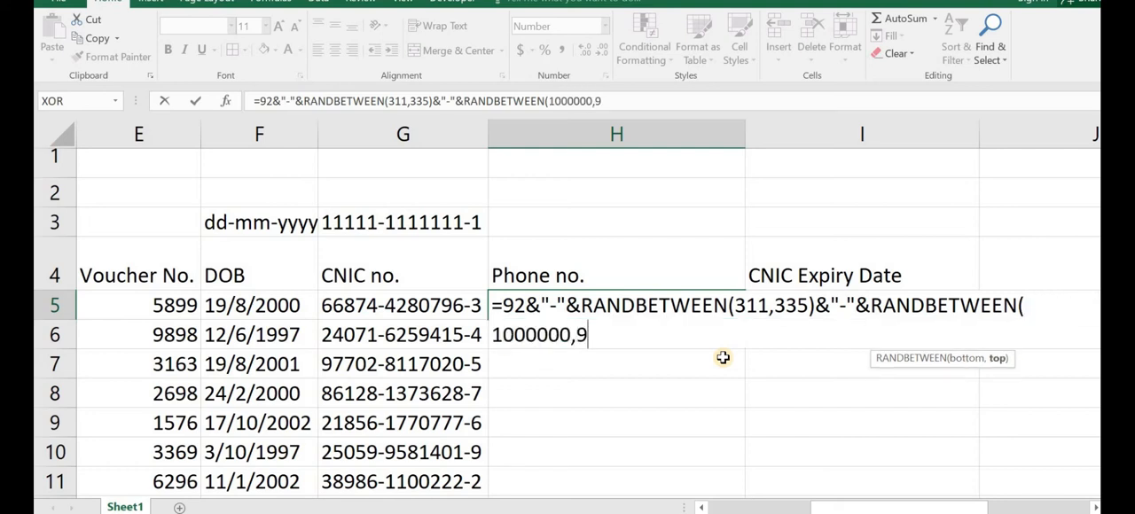
pyautogui.write('999999')
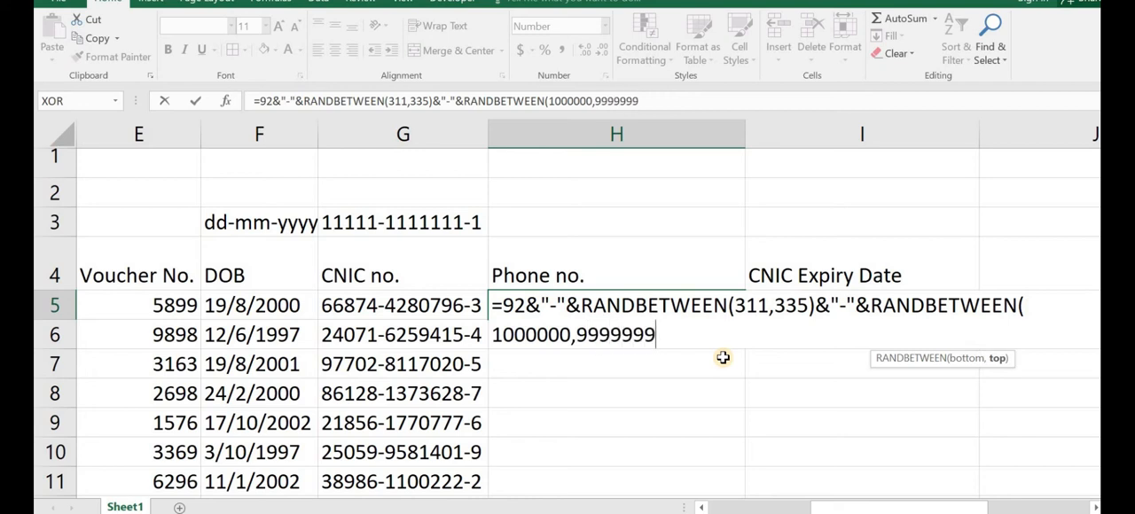
pyautogui.write(')')
pyautogui.press('Return')
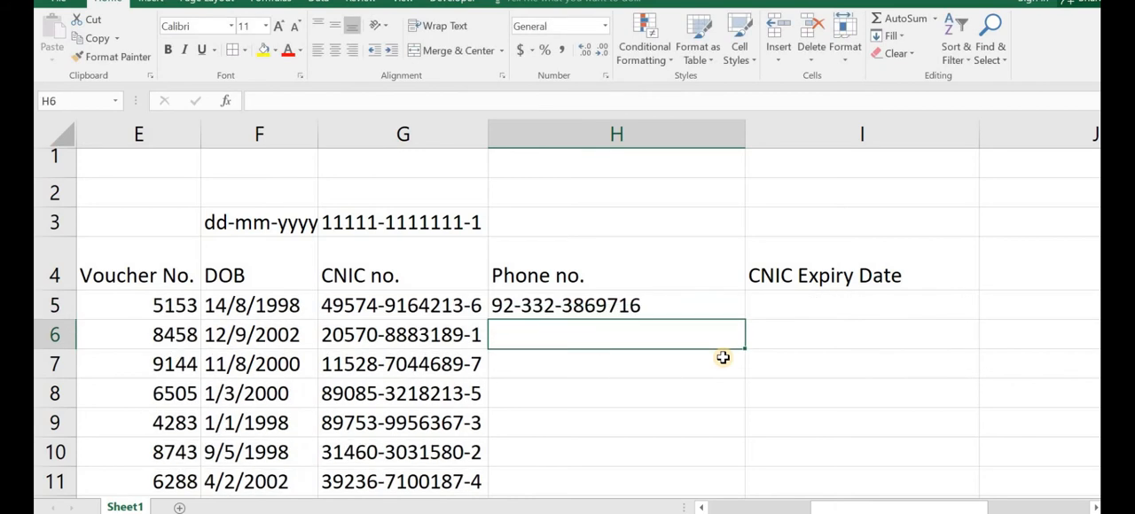
# Step: Try 3111 as the lower bound of the network code in the H5 formula, and restore it to 311
pyautogui.doubleClick(709, 304)
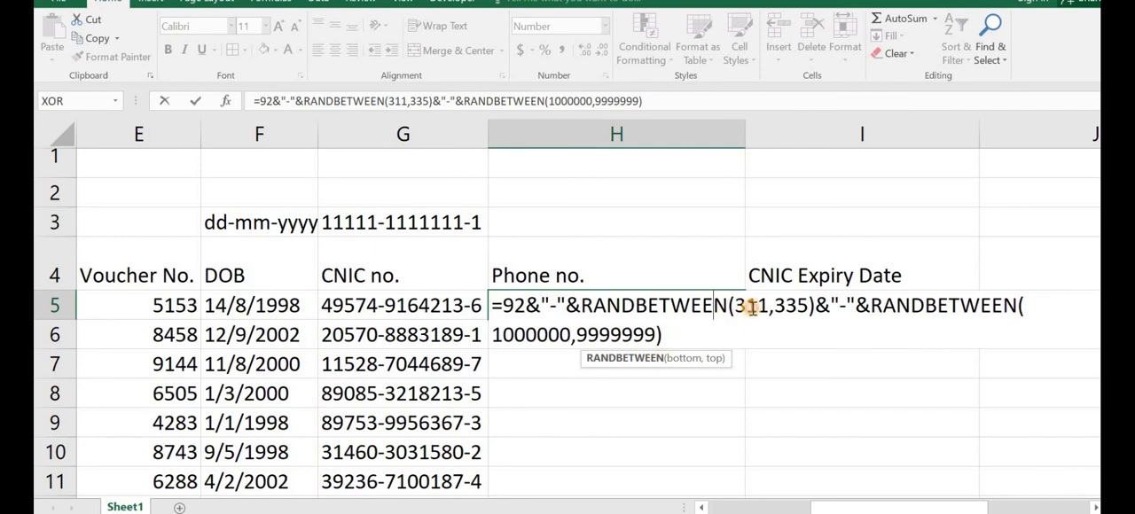
pyautogui.click(752, 306)
pyautogui.moveTo(747, 306); pyautogui.dragTo(734, 306)
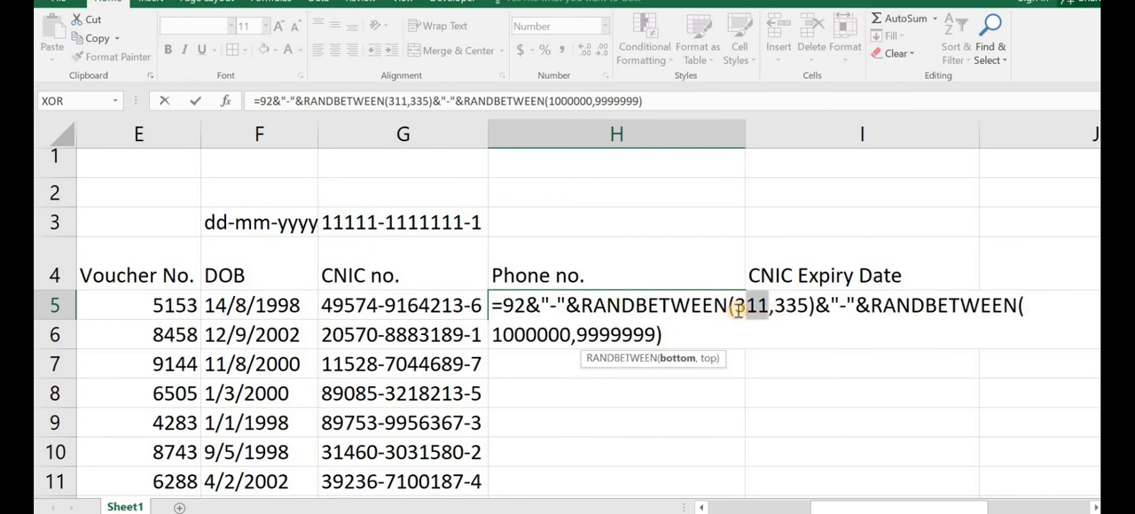
pyautogui.click(778, 306)
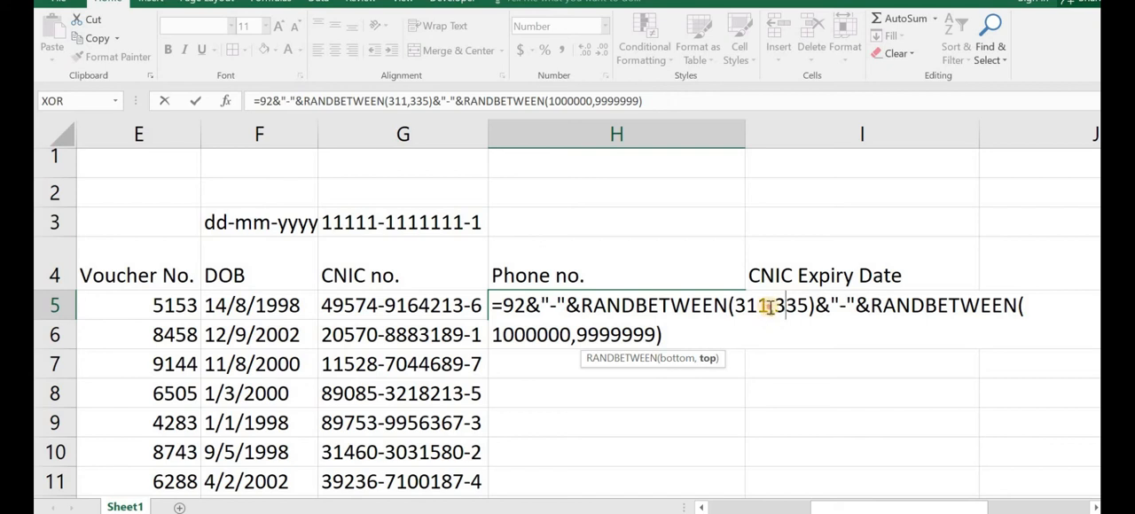
pyautogui.click(768, 306)
pyautogui.write('1')
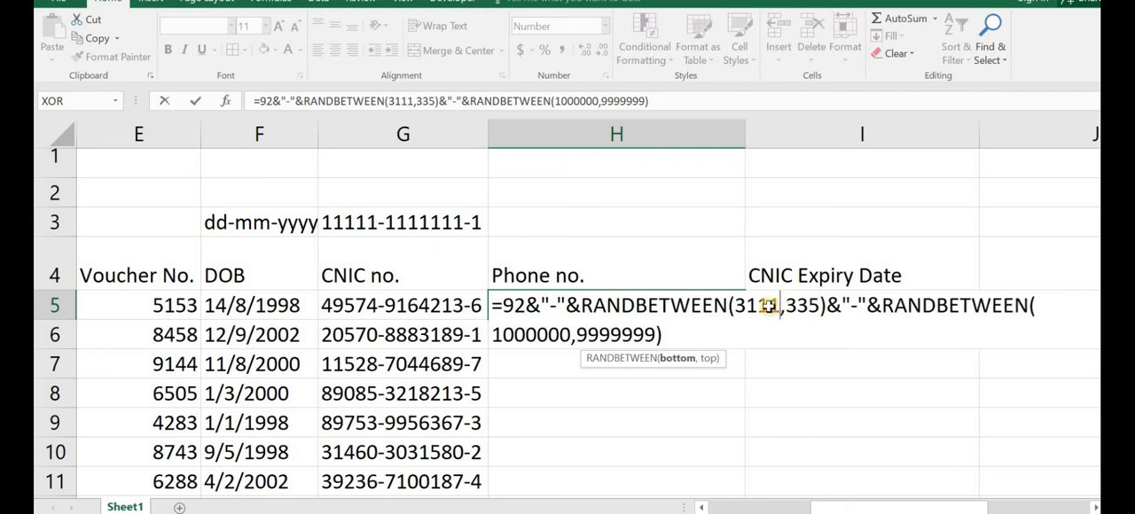
pyautogui.press('Return')
pyautogui.click(701, 303)
pyautogui.doubleClick(701, 302)
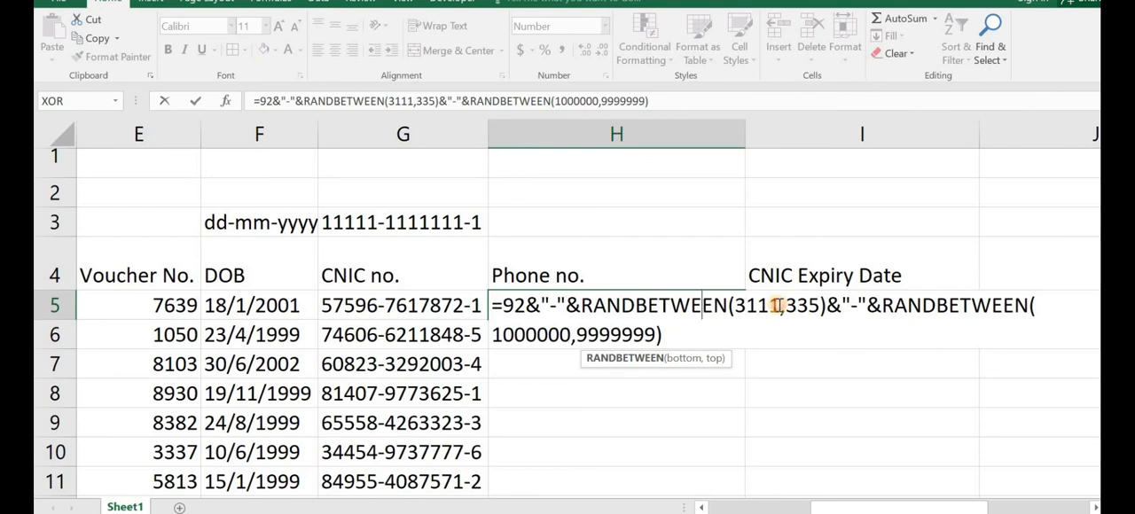
pyautogui.click(777, 306)
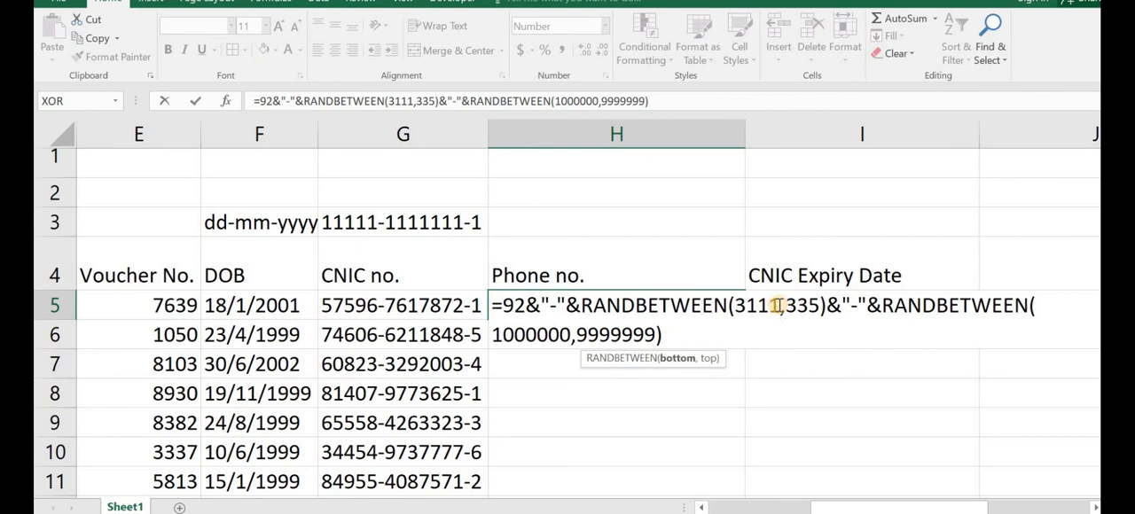
pyautogui.press('BackSpace')
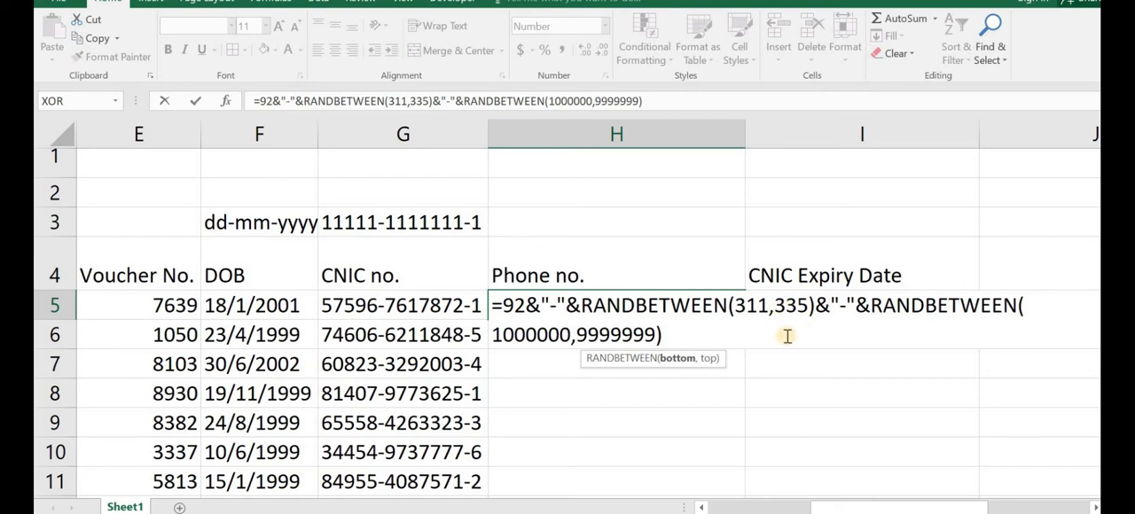
pyautogui.press('Return')
# Step: Fill the Phone no. formula from H5 down through all the name rows
pyautogui.click(712, 301)
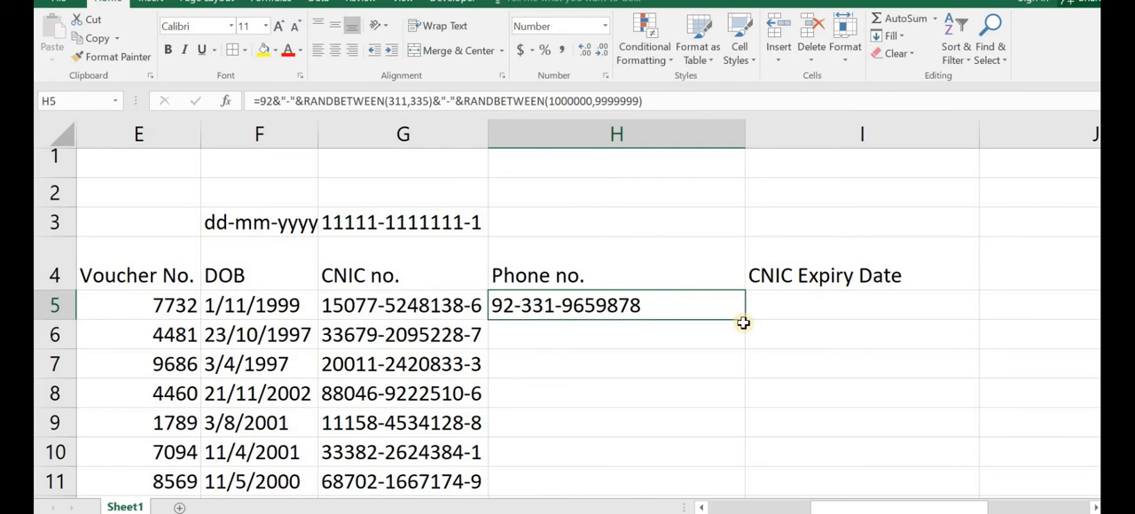
pyautogui.doubleClick(743, 323)
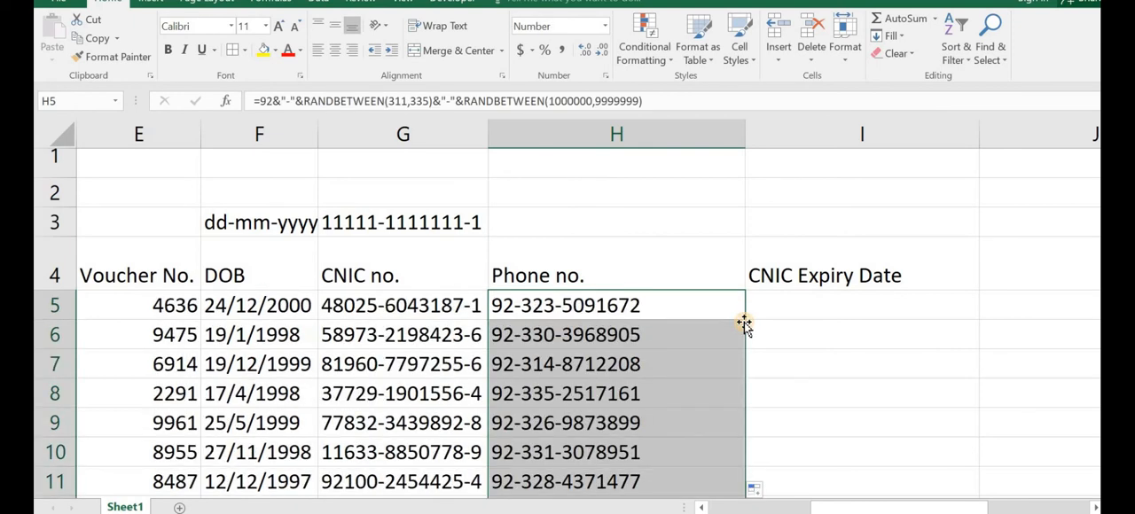
# Step: Enter =RANDBETWEEN(2020,2025) in I5 for the CNIC Expiry Date and fill it down through all the rows
pyautogui.click(781, 309)
pyautogui.doubleClick(782, 309)
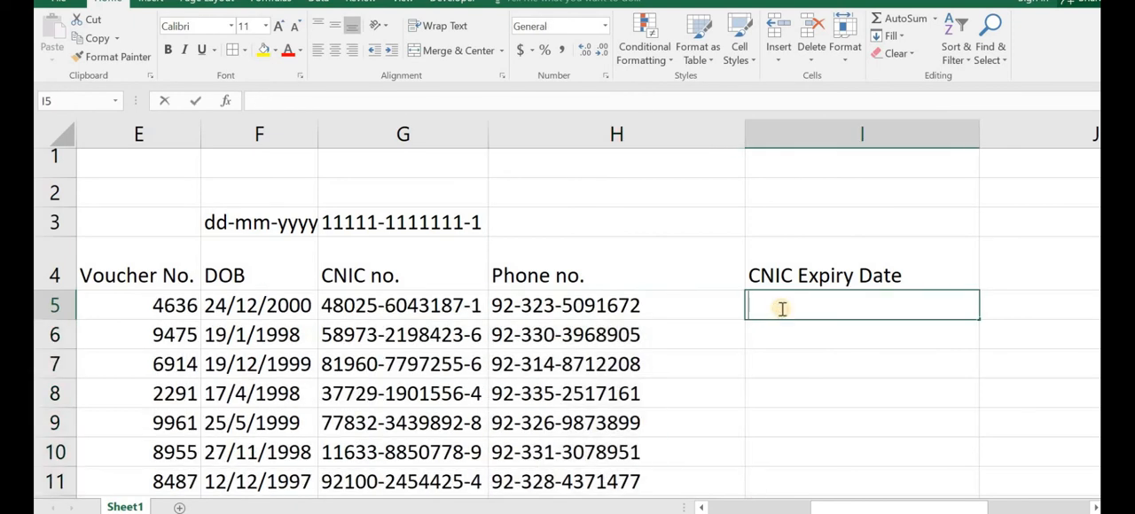
pyautogui.write('=ran')
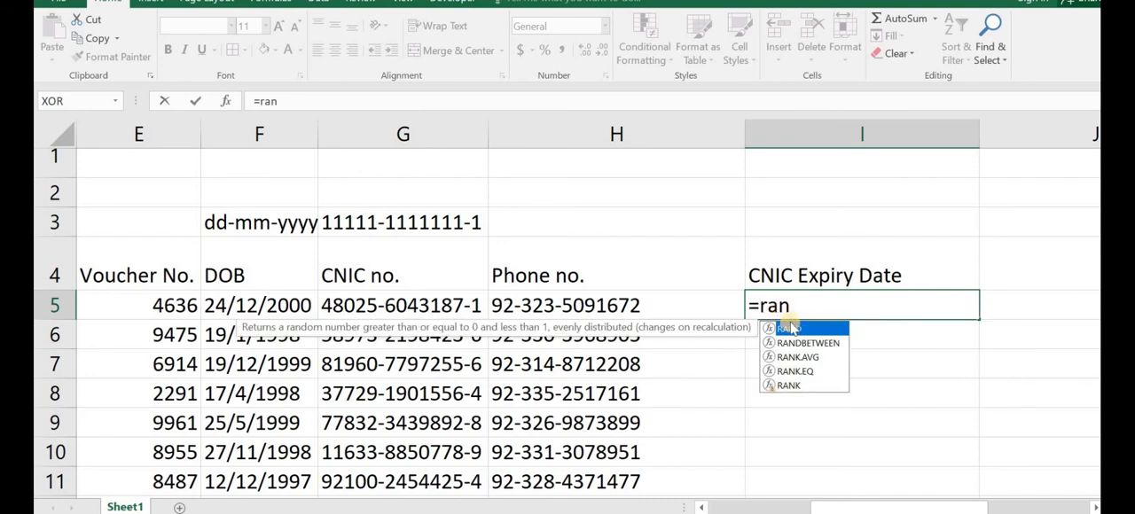
pyautogui.press('Down')
pyautogui.press('Tab')
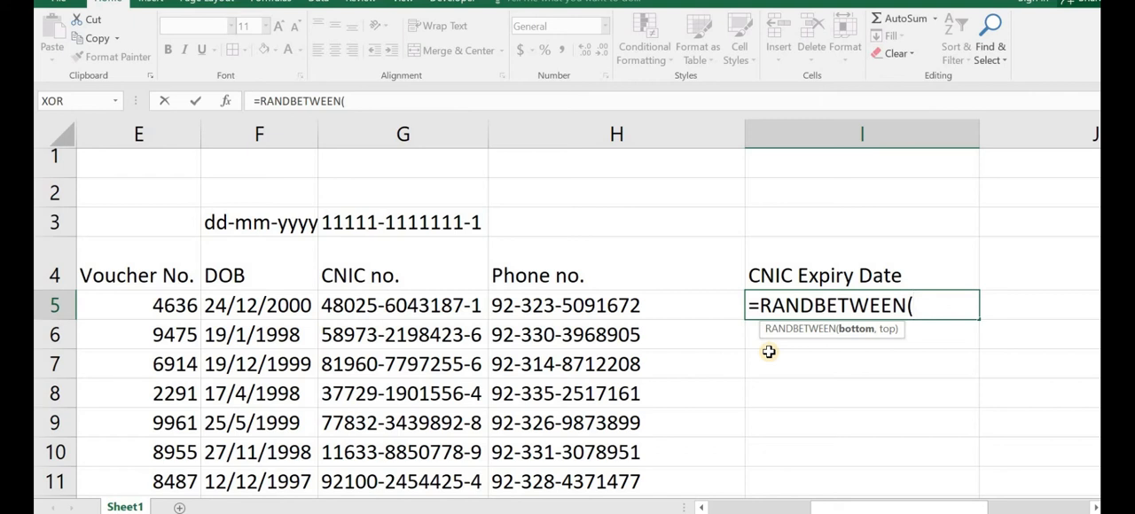
pyautogui.write('2020')
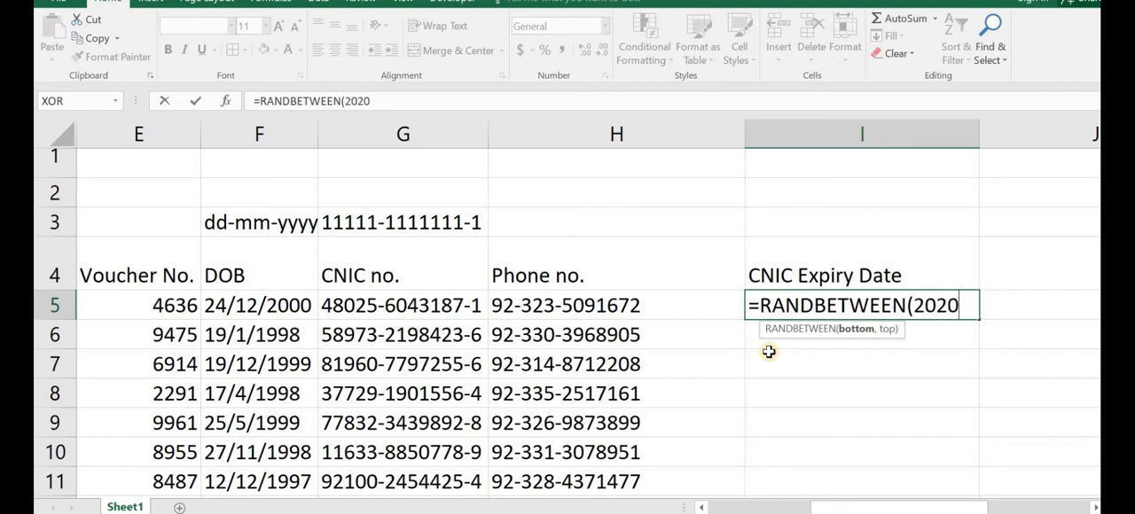
pyautogui.write(',202')
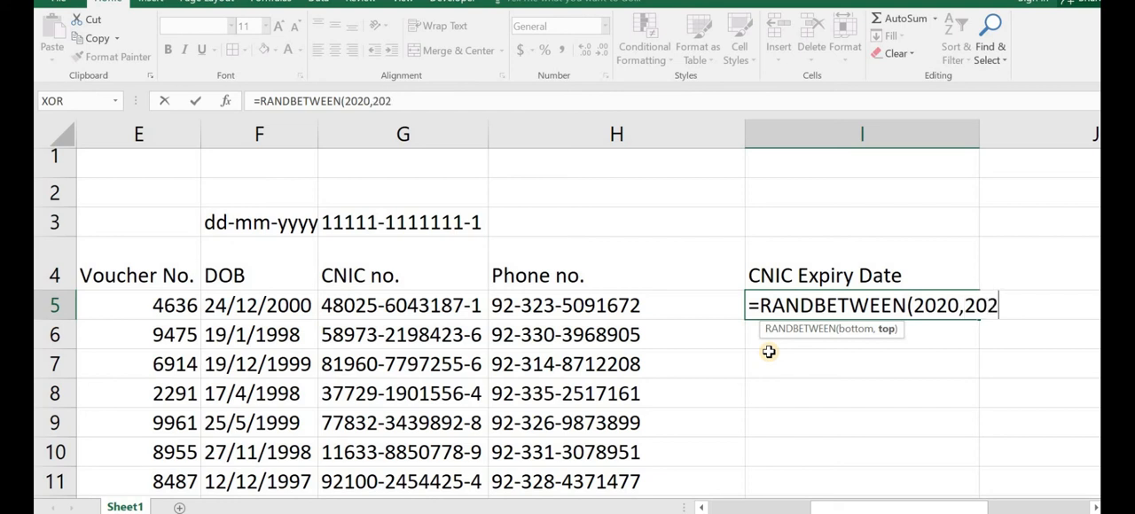
pyautogui.write('5)')
pyautogui.press('Return')
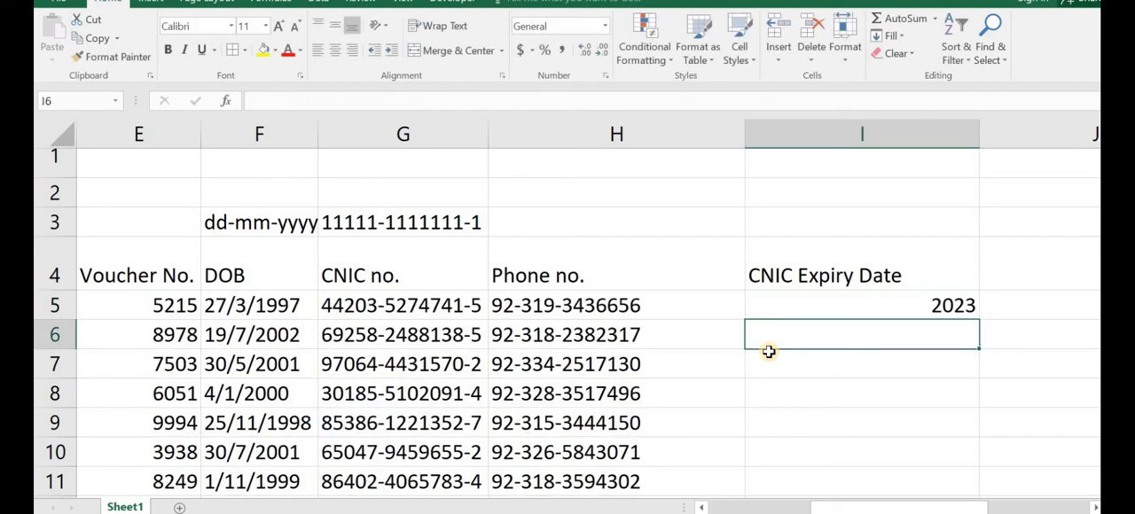
pyautogui.click(916, 309)
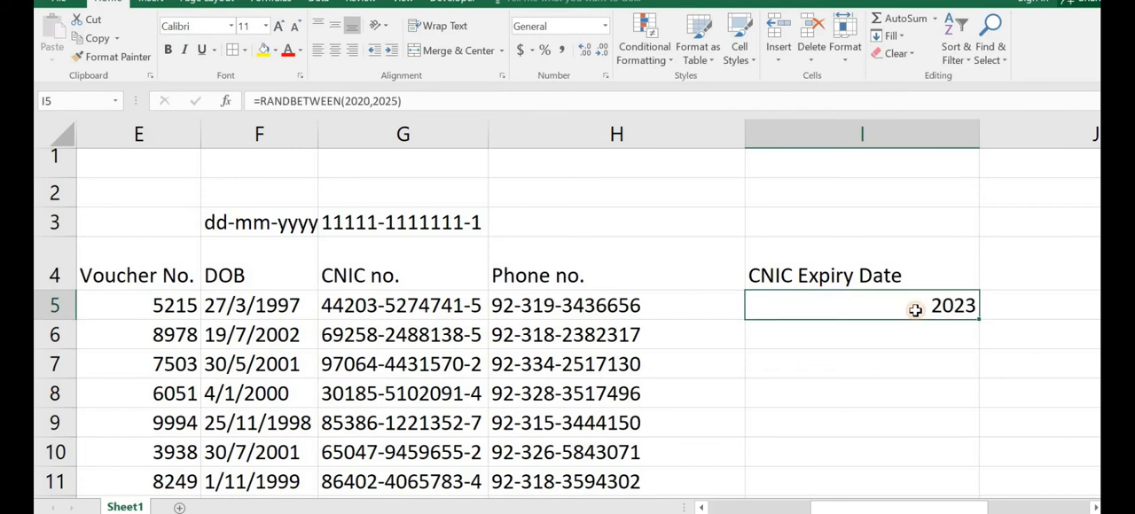
pyautogui.doubleClick(980, 320)
# Step: Change the I5 expiry formula to =RANDBETWEEN(2025,2030) and refill it down the CNIC Expiry Date column
pyautogui.doubleClick(979, 304)
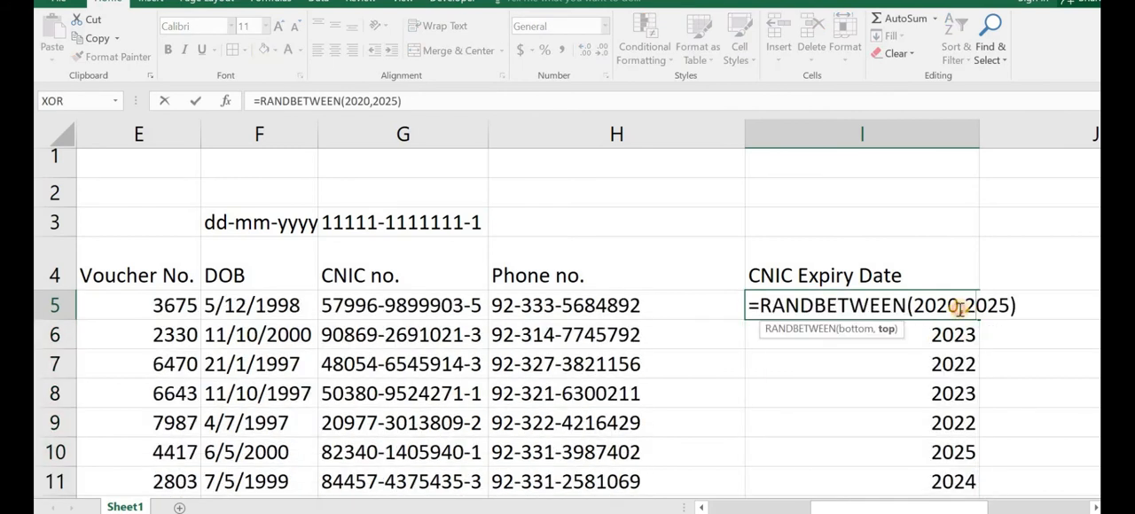
pyautogui.click(960, 307)
pyautogui.press('BackSpace')
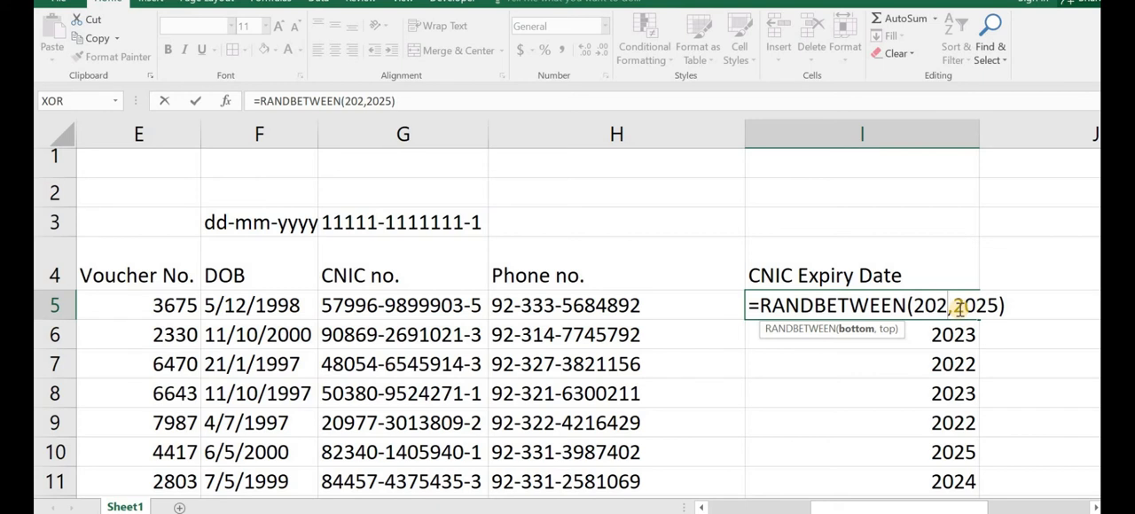
pyautogui.write('5')
pyautogui.click(1010, 305)
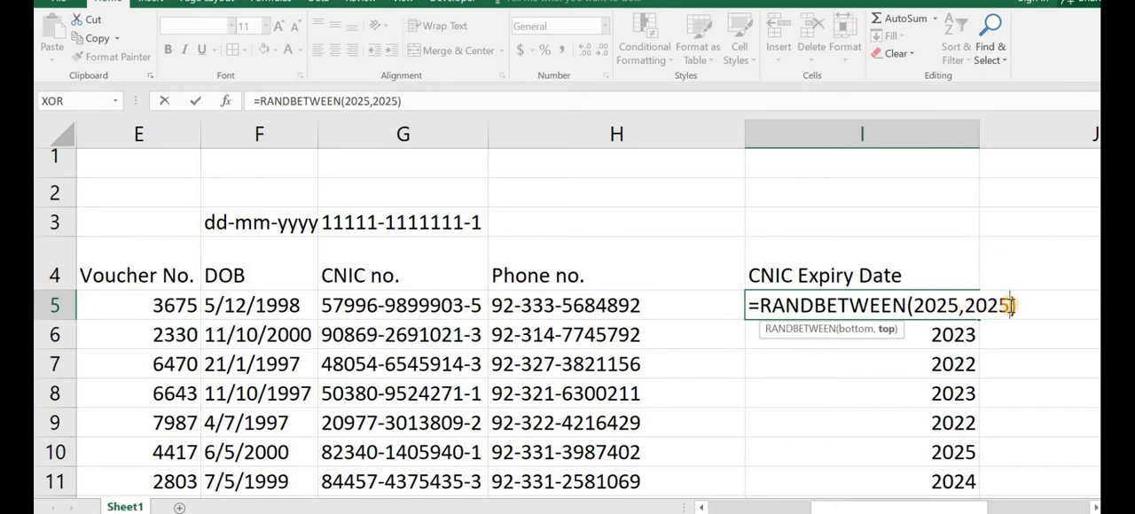
pyautogui.press('BackSpace')
pyautogui.press('BackSpace')
pyautogui.write('30')
pyautogui.press('Return')
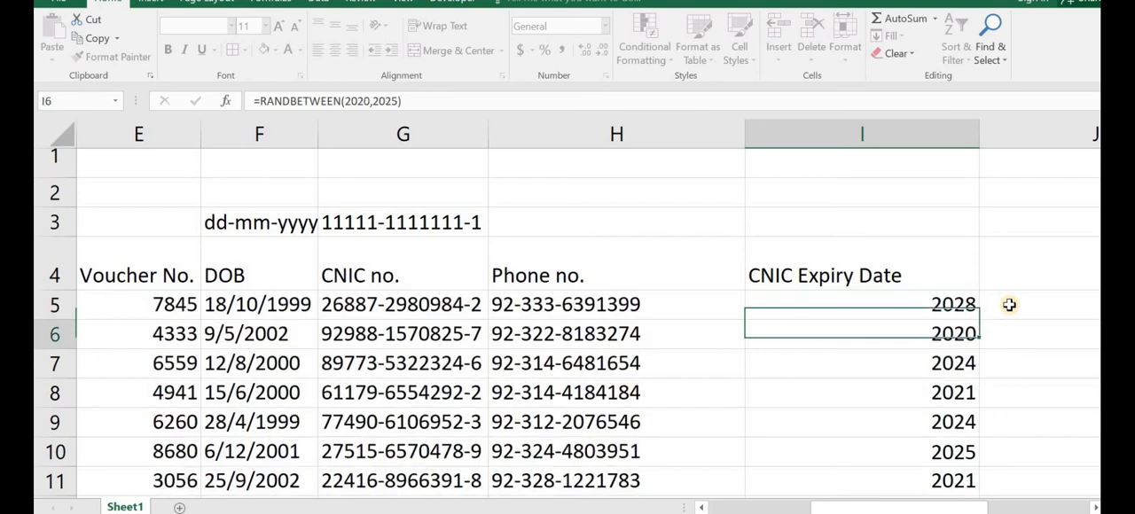
pyautogui.press('Up')
pyautogui.doubleClick(981, 316)
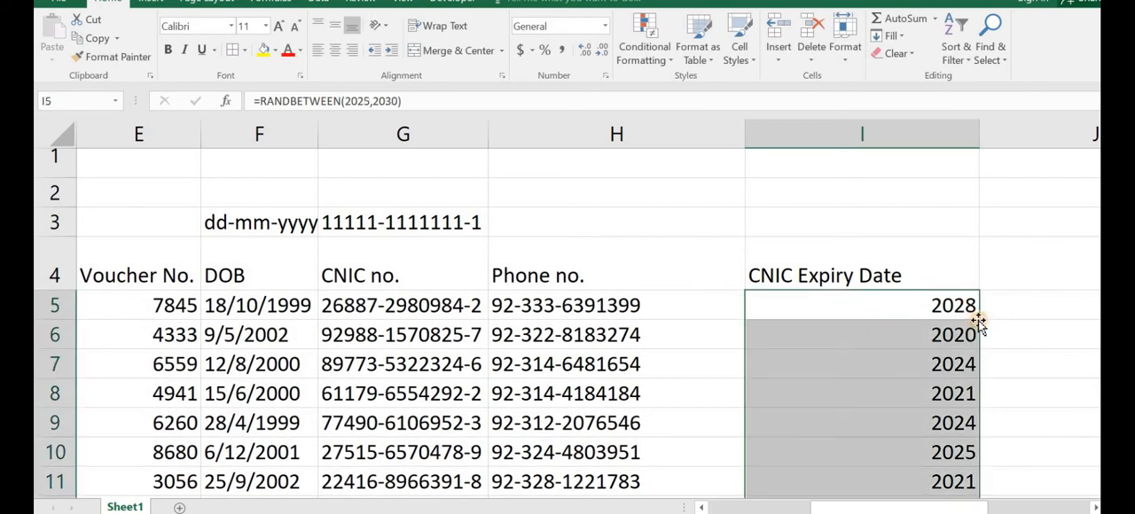
# Step: Regenerate all the random values by recalculating the sheet from empty cell J5
pyautogui.moveTo(947, 510); pyautogui.dragTo(998, 510)
pyautogui.scroll(-9, 568, 324)
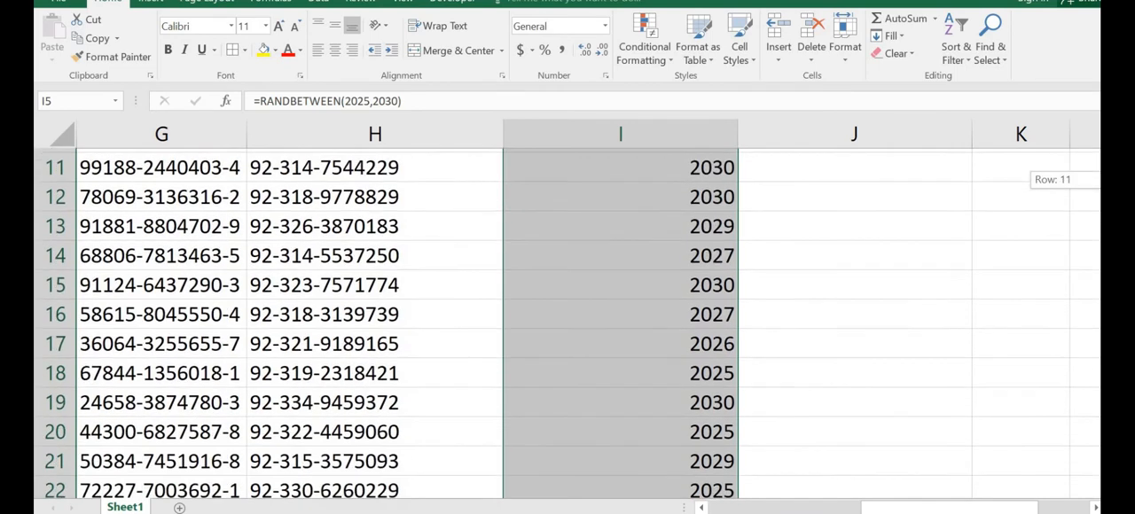
pyautogui.scroll(4, 567, 323)
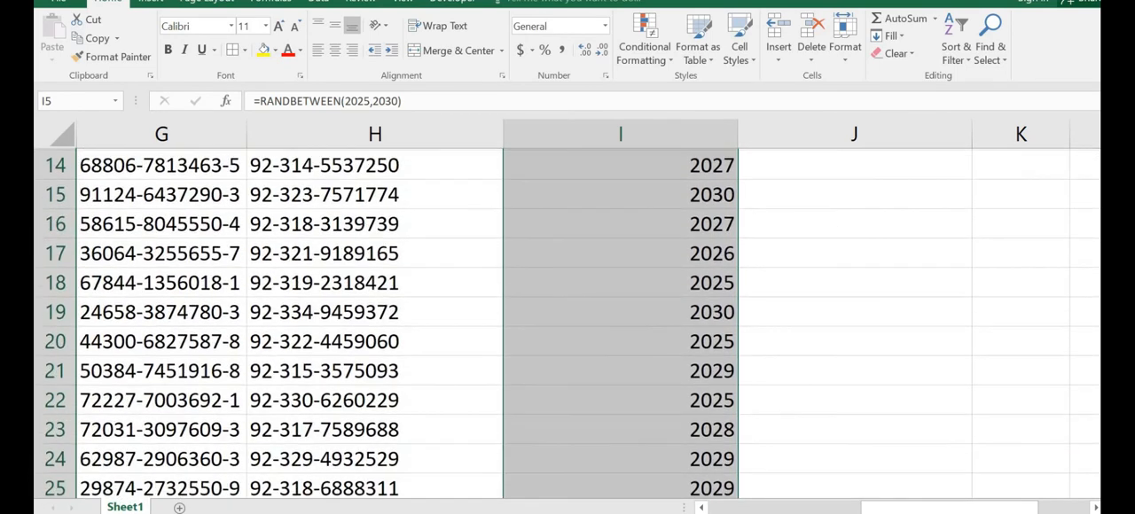
pyautogui.keyDown('ctrl'); pyautogui.scroll(-2, 1048, 416); pyautogui.keyUp('ctrl')
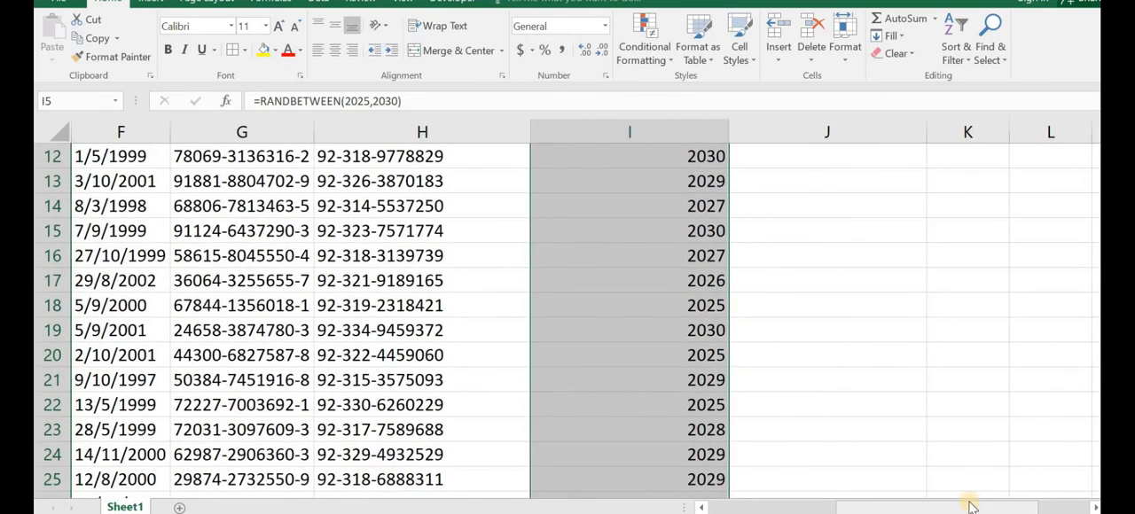
pyautogui.moveTo(967, 510); pyautogui.dragTo(916, 510)
pyautogui.scroll(4, 1071, 275)
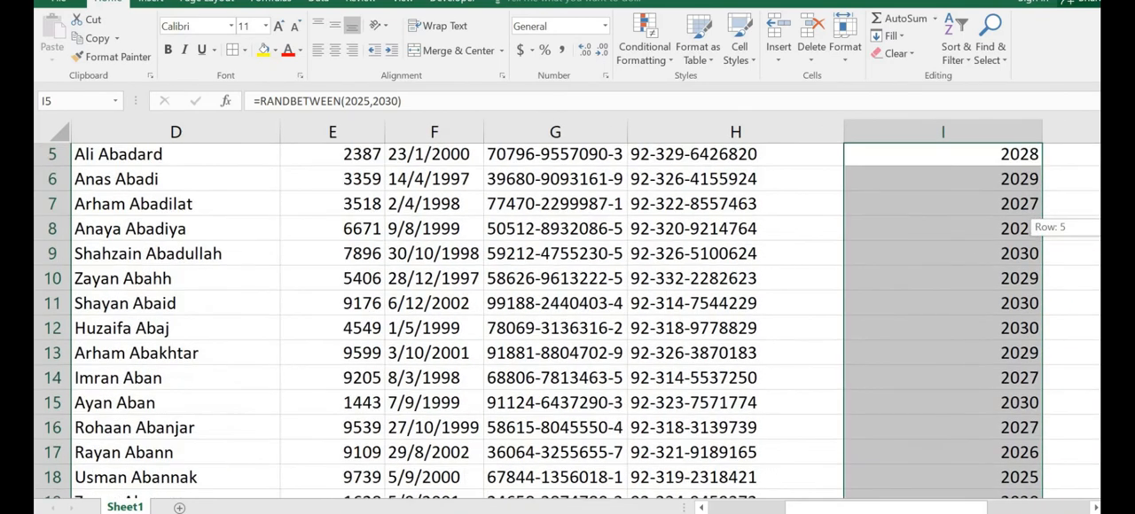
pyautogui.press('Right')
pyautogui.press('F9')
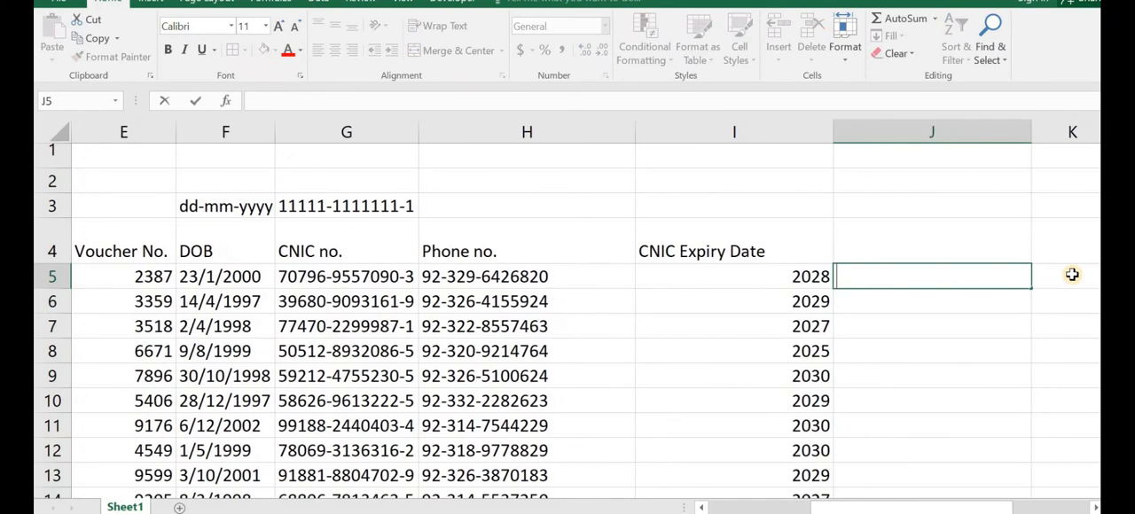
pyautogui.press('Down')
pyautogui.click(929, 279)
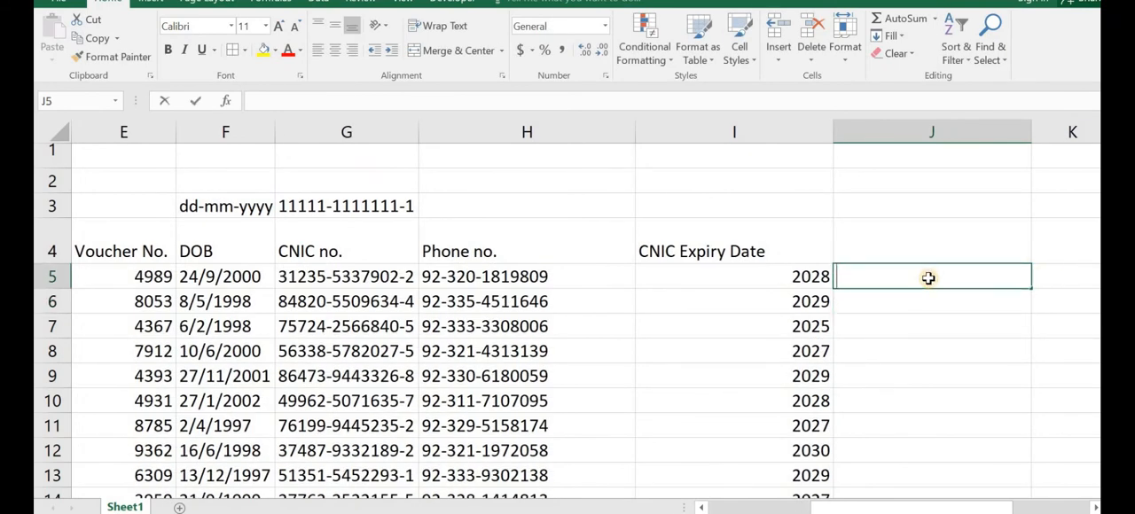
pyautogui.press('F9')
# Step: Convert the random formulas in E5:I32 to fixed values by copying the range and pasting it over itself as values
pyautogui.hscroll(-3, 929, 279)
pyautogui.click(590, 275)
pyautogui.press('F9')
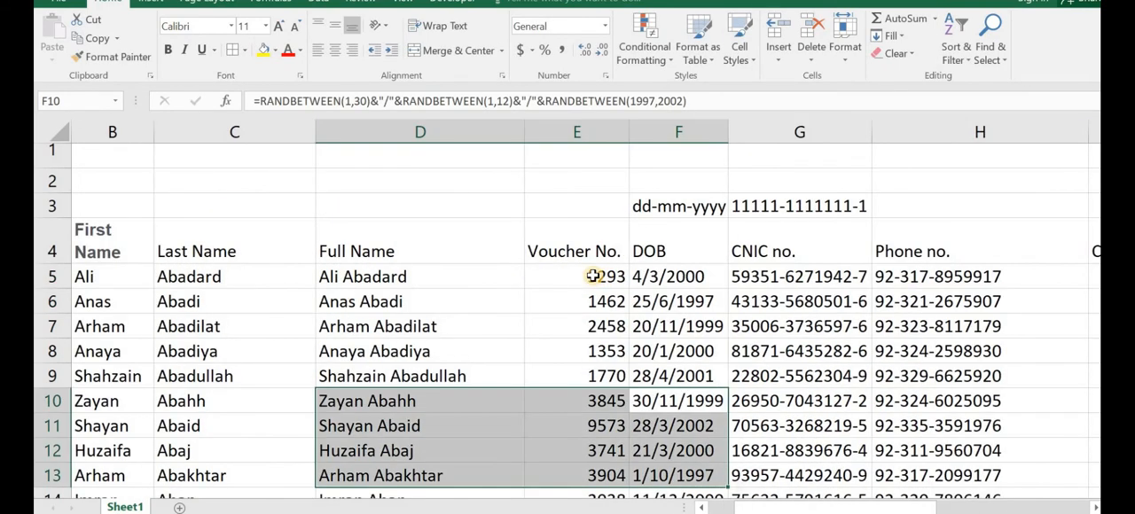
pyautogui.moveTo(590, 276); pyautogui.dragTo(762, 444)
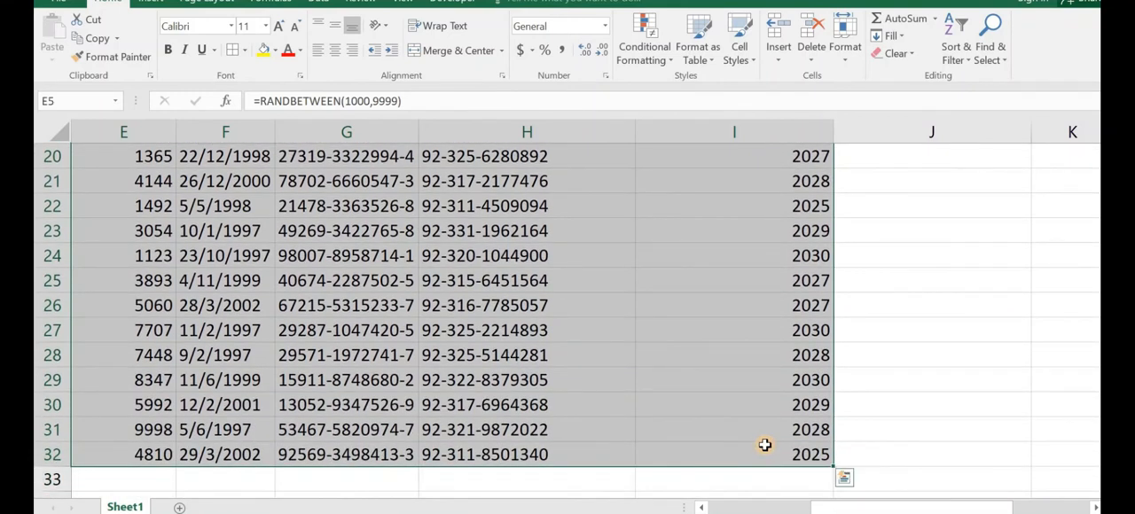
pyautogui.hotkey('ctrl', 'c')
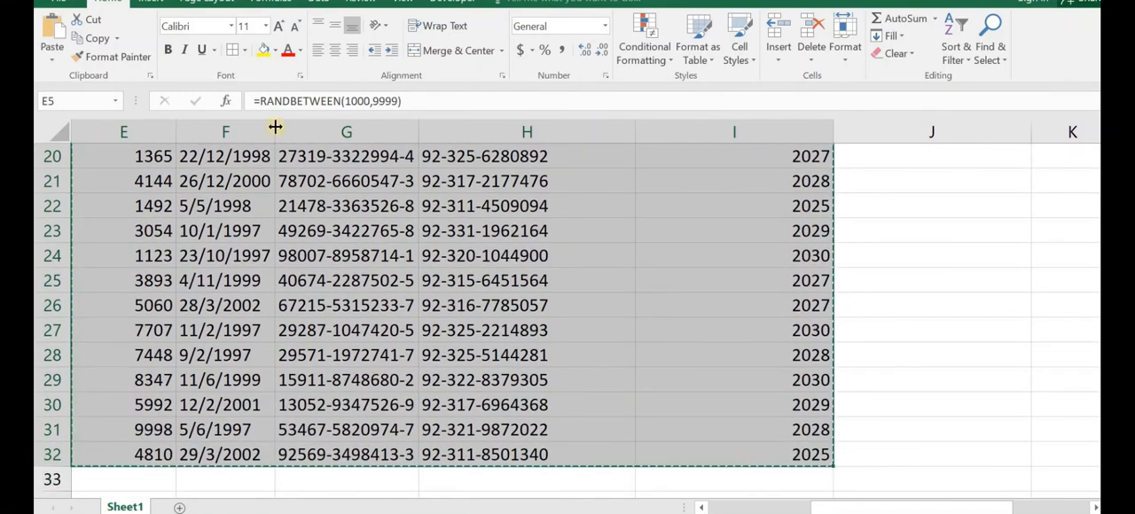
pyautogui.click(53, 54)
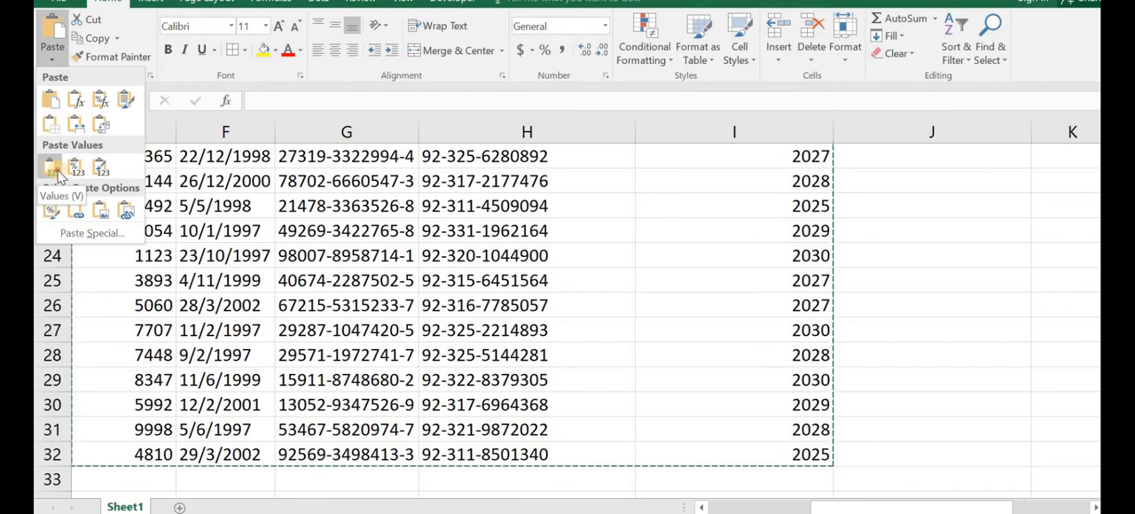
pyautogui.click(50, 169)
# Step: Edit and confirm the empty cells J5 and J6 to check whether the pasted values still recalculate
pyautogui.scroll(6, 743, 251)
pyautogui.click(935, 276)
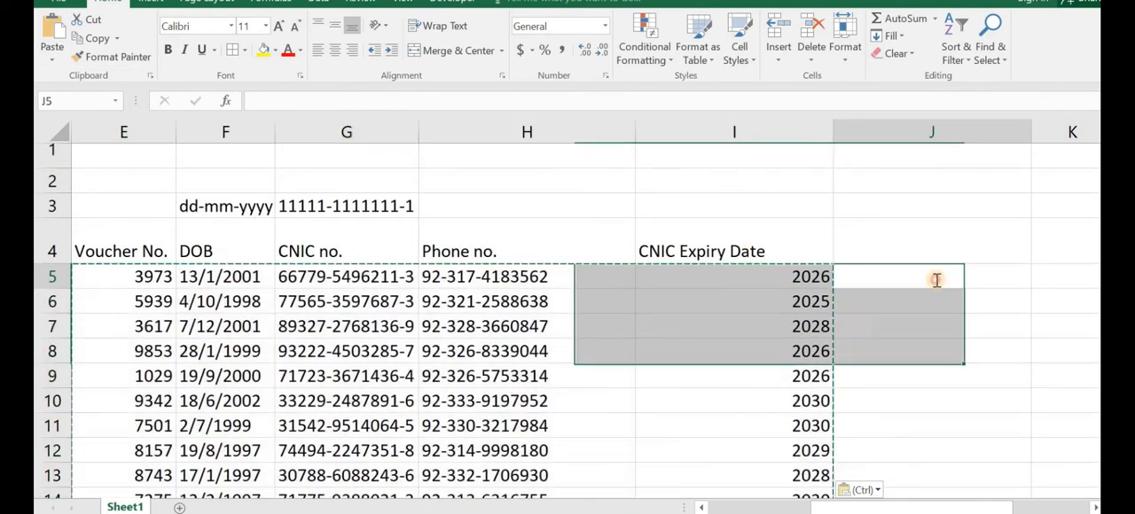
pyautogui.press('Down')
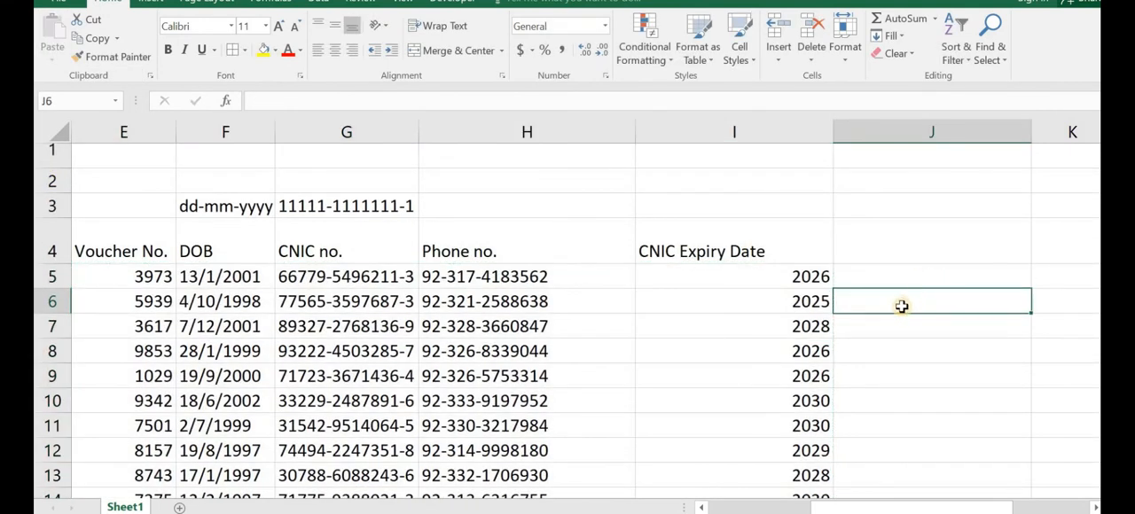
pyautogui.press('Down')
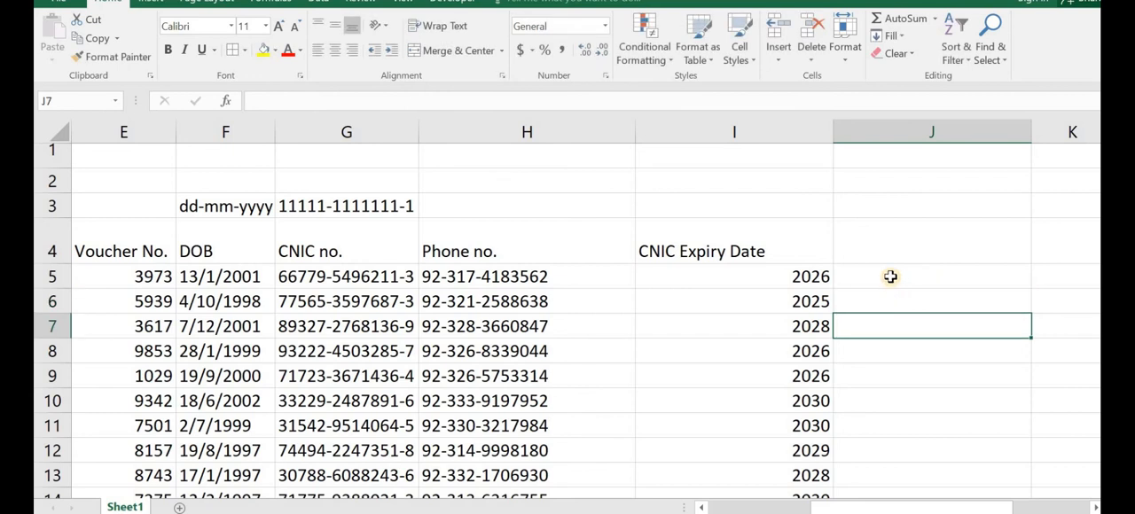
pyautogui.click(893, 278)
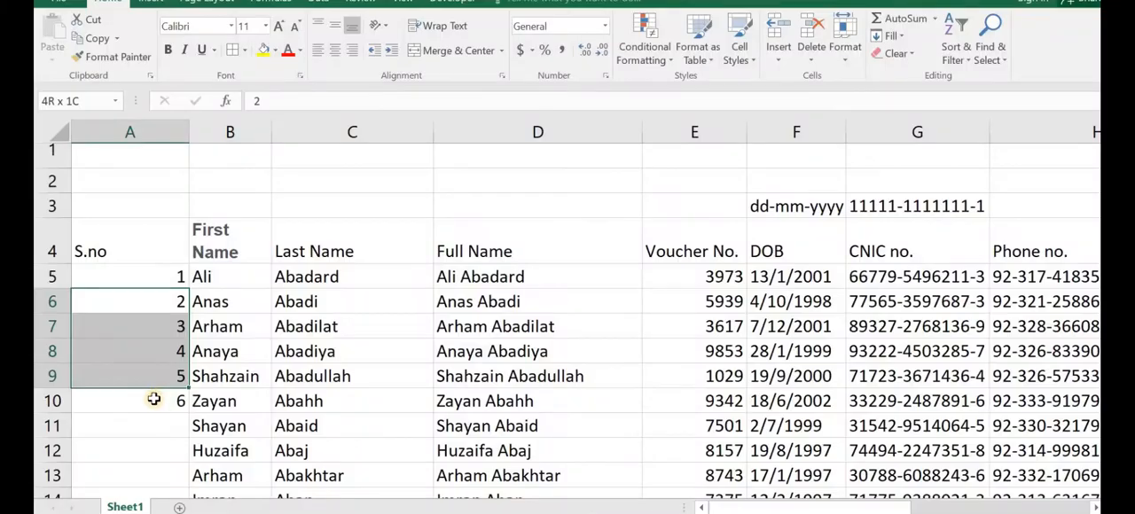
# Step: Clear the existing serial numbers in A6:A10, keeping the 1 in A5
pyautogui.moveTo(153, 399); pyautogui.dragTo(153, 399)
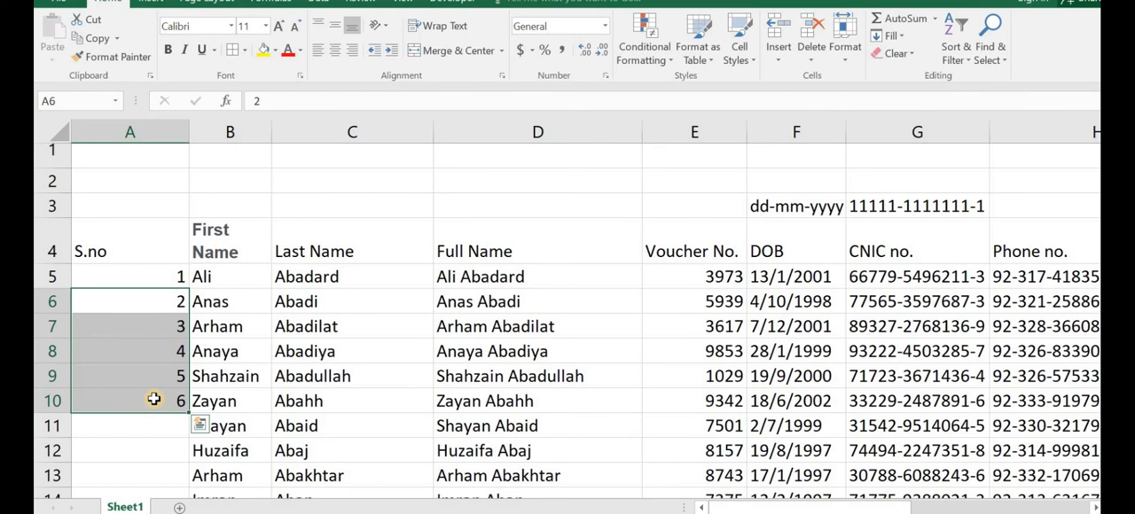
pyautogui.press('BackSpace')
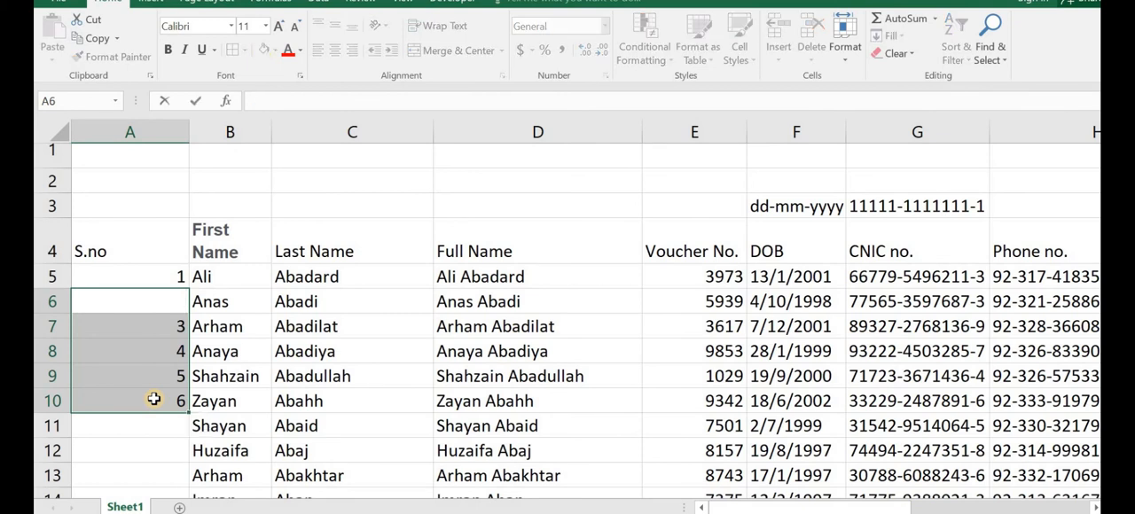
pyautogui.moveTo(151, 475); pyautogui.dragTo(153, 456)
pyautogui.moveTo(172, 296); pyautogui.dragTo(160, 401)
pyautogui.press('Delete')
pyautogui.click(174, 325)
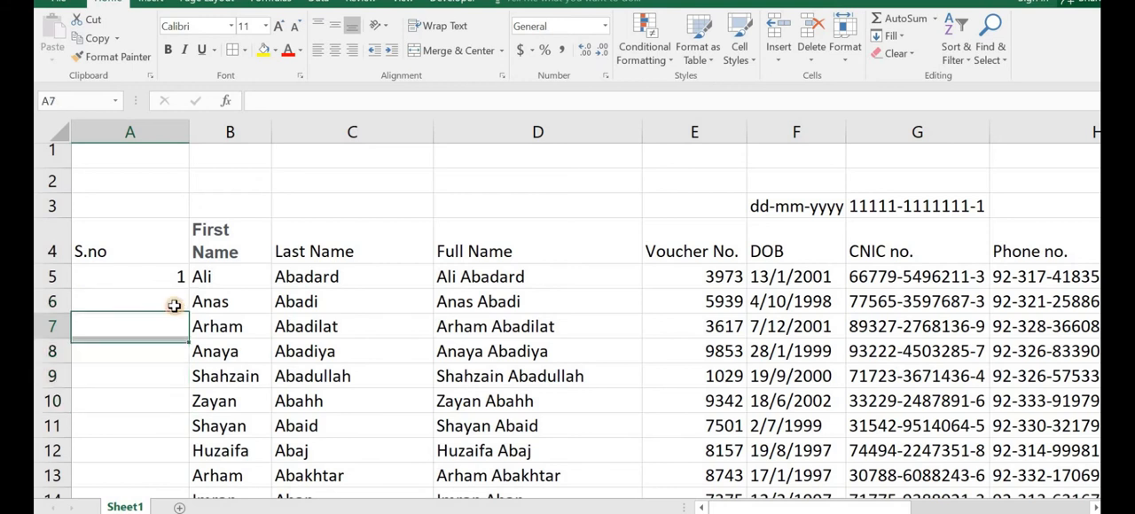
# Step: Try numbering the S.no column with =A5+1 filled down from A6, and clear those filled cells
pyautogui.click(174, 305)
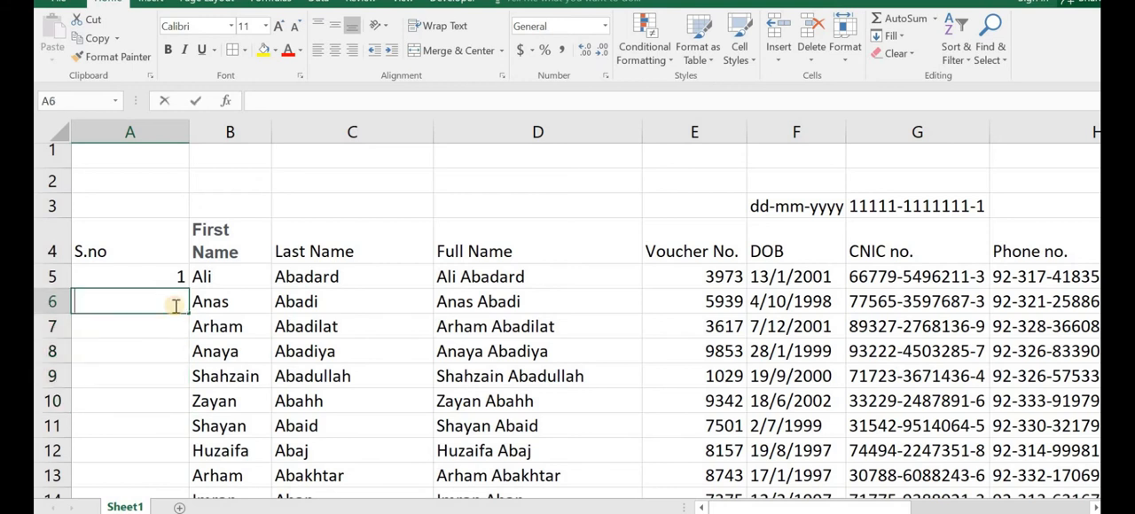
pyautogui.write('=')
pyautogui.click(174, 276)
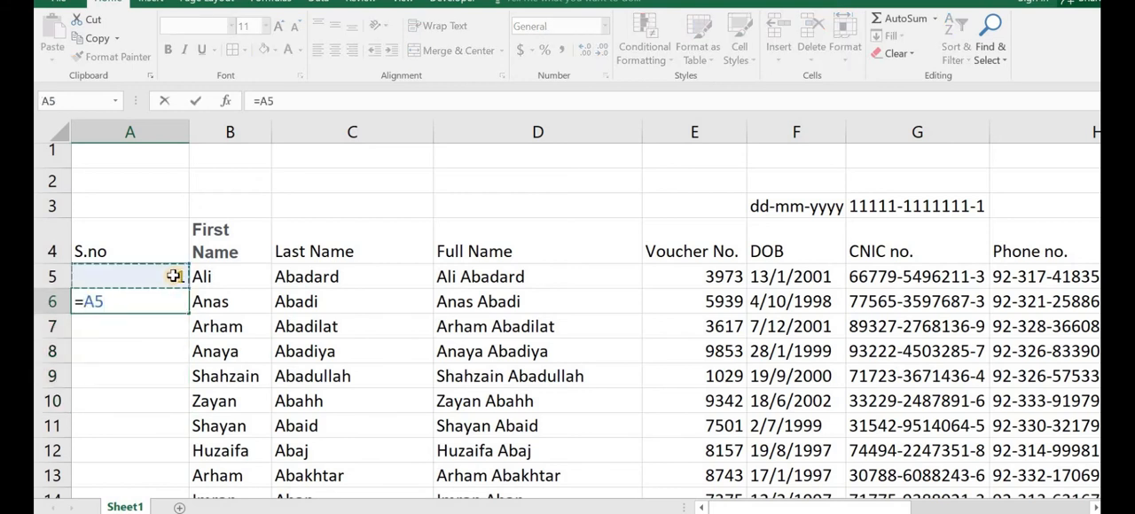
pyautogui.write('+1')
pyautogui.press('Return')
pyautogui.click(176, 305)
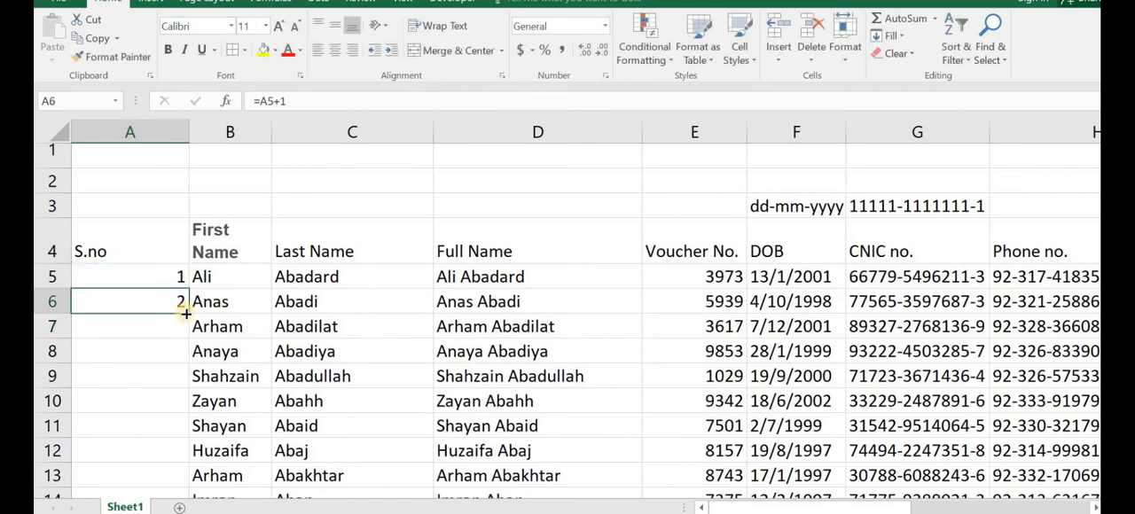
pyautogui.doubleClick(186, 313)
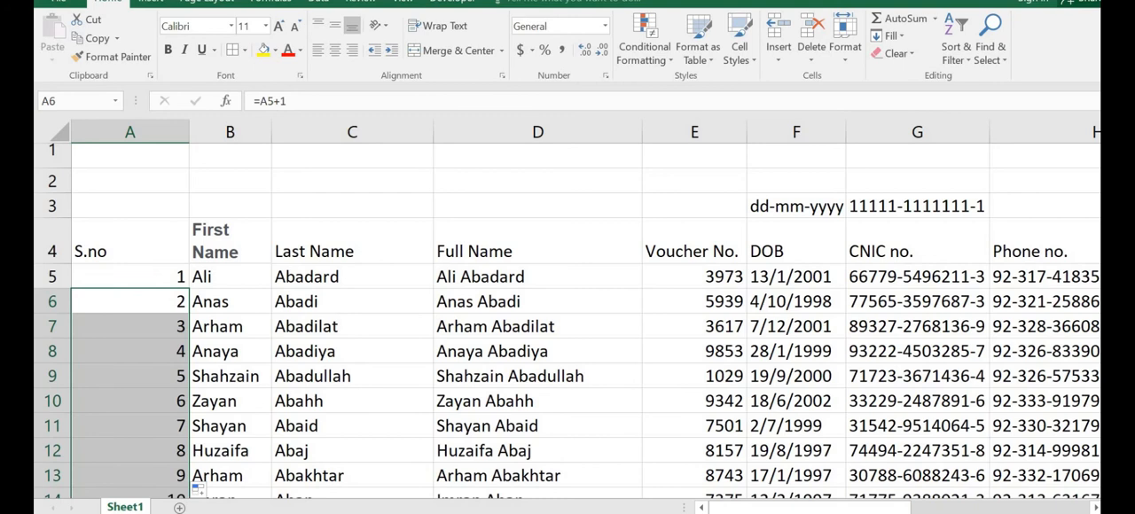
pyautogui.moveTo(1110, 192)
pyautogui.mouseDown()
pyautogui.moveTo(1110, 374)
pyautogui.moveTo(1110, 201)
pyautogui.mouseUp()
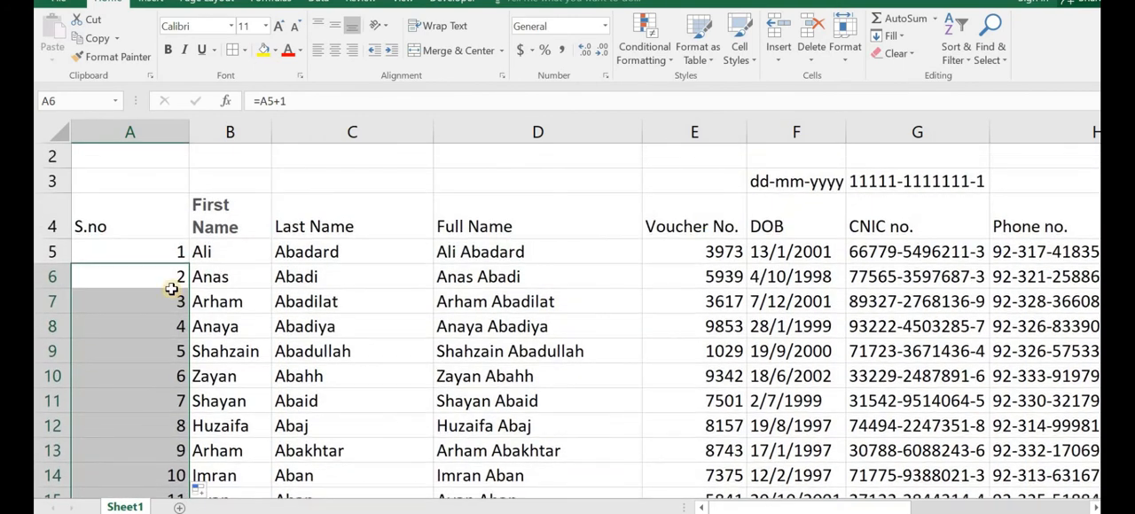
pyautogui.press('Delete')
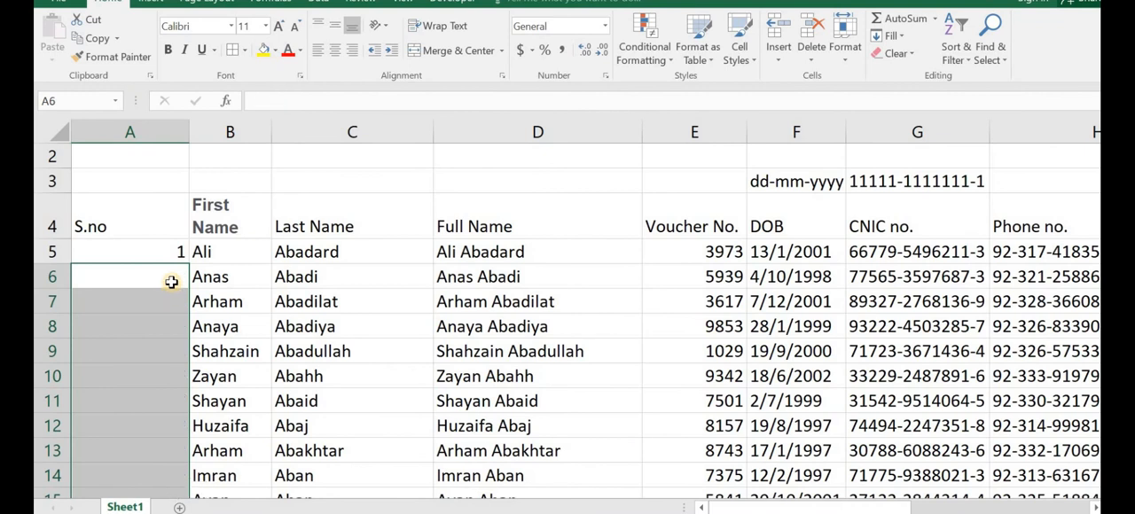
# Step: Enter 2 in A6 and fill the series from A5:A6 down the S.no column through all the name rows
pyautogui.click(171, 282)
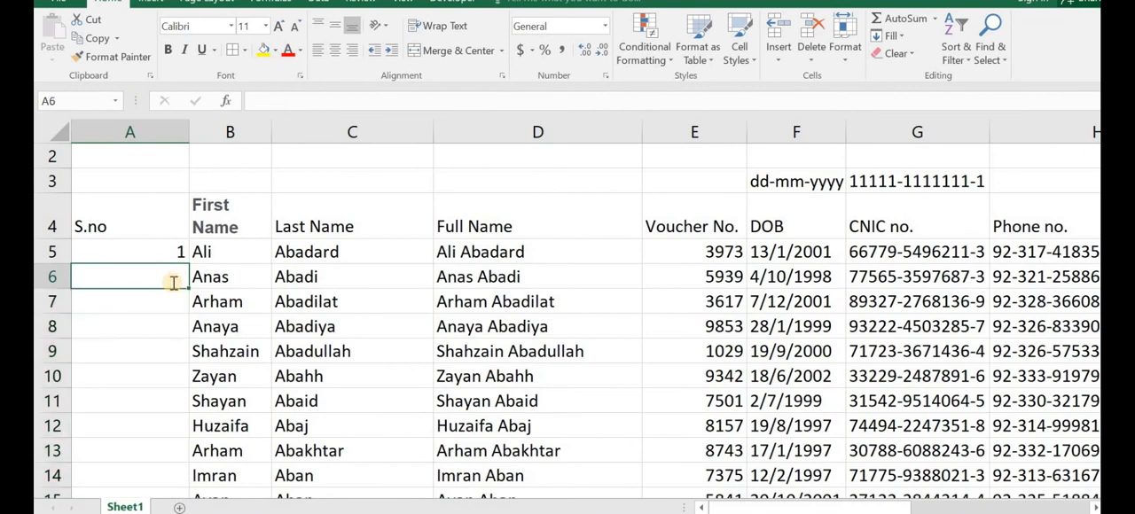
pyautogui.write('2')
pyautogui.press('Return')
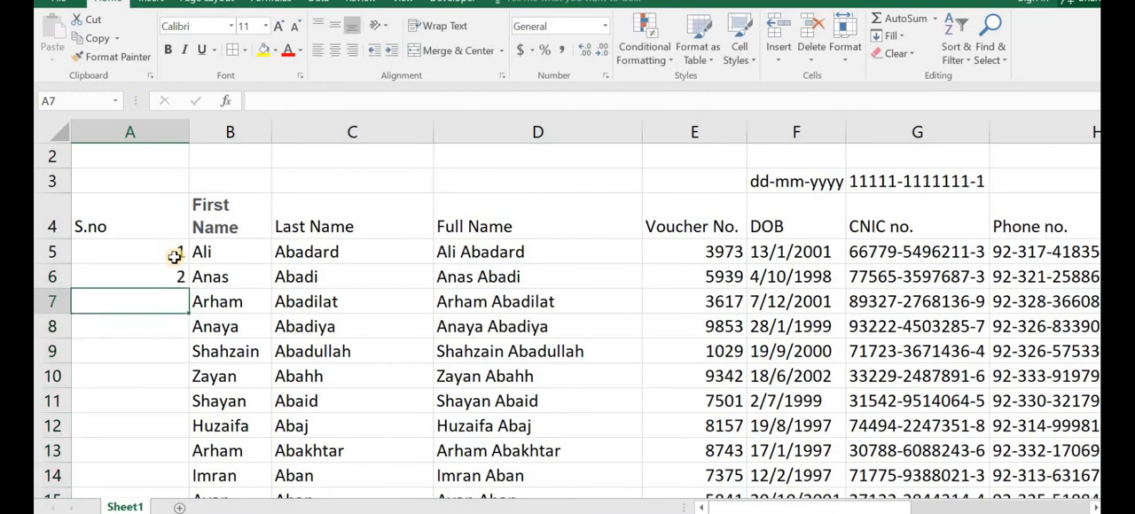
pyautogui.moveTo(174, 256); pyautogui.dragTo(177, 275)
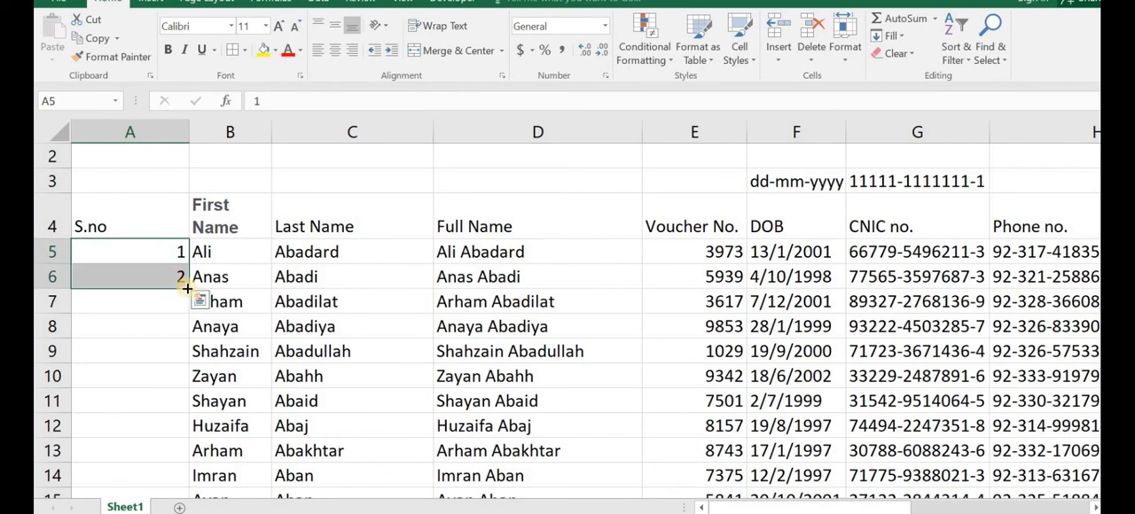
pyautogui.doubleClick(183, 284)
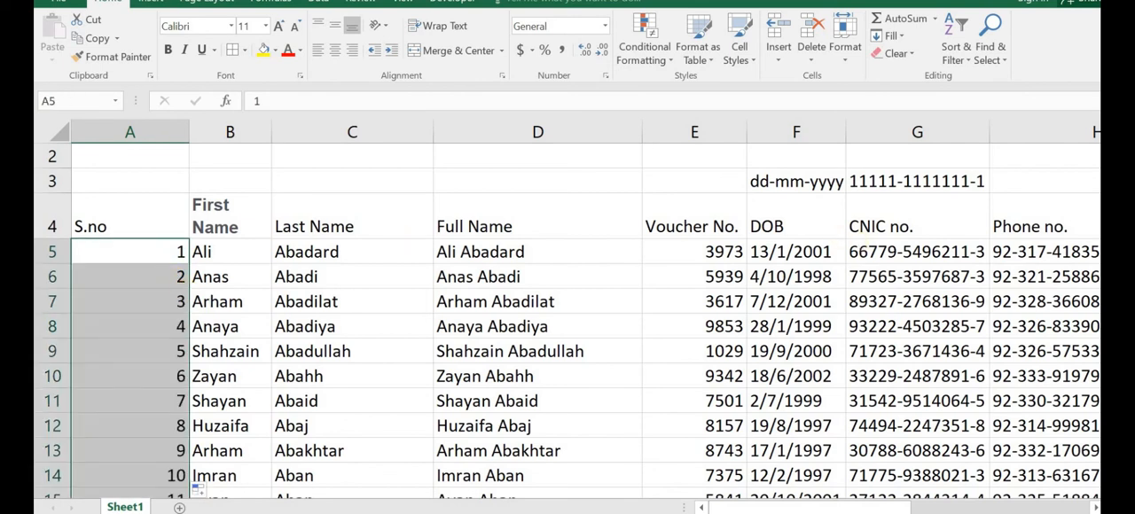
pyautogui.scroll(-7, 567, 319)
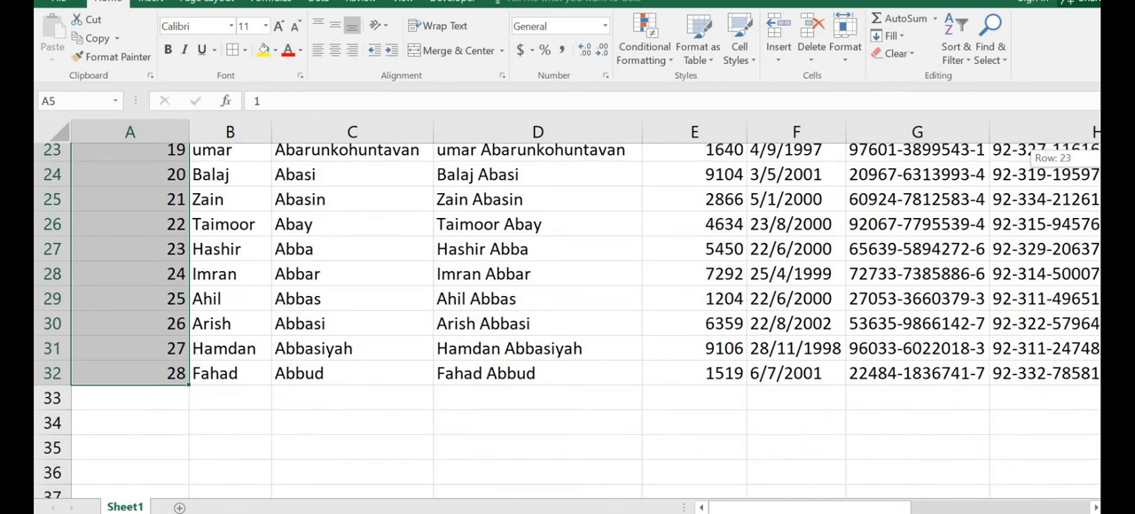
pyautogui.scroll(7, 568, 319)
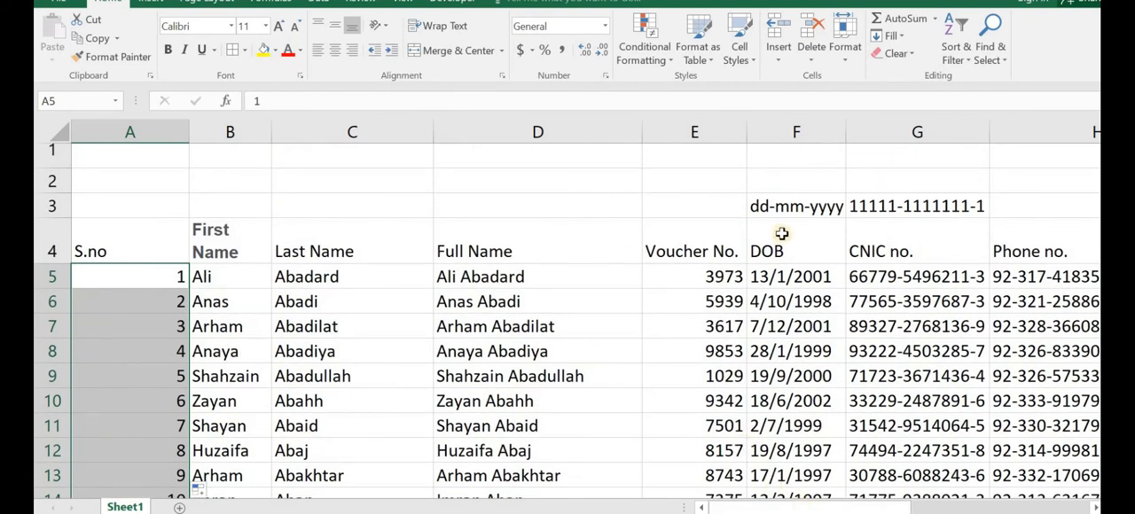
# Step: Clear the format samples in F3:G3 and merge and center rows 1 to 3 above the table headers
pyautogui.moveTo(774, 209); pyautogui.dragTo(899, 200)
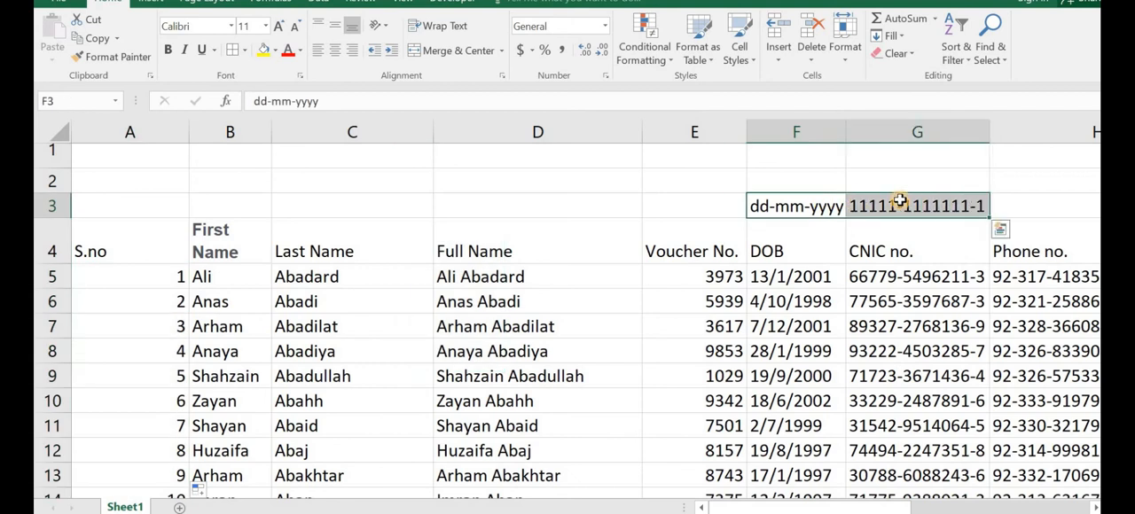
pyautogui.press('Delete')
pyautogui.moveTo(442, 299); pyautogui.dragTo(424, 296)
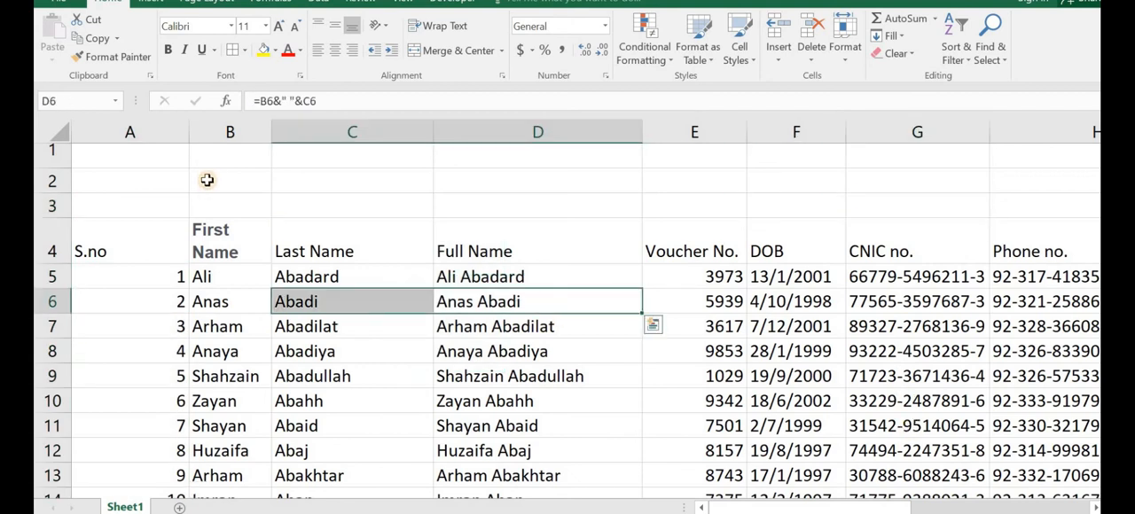
pyautogui.moveTo(134, 159); pyautogui.dragTo(783, 215)
pyautogui.click(462, 51)
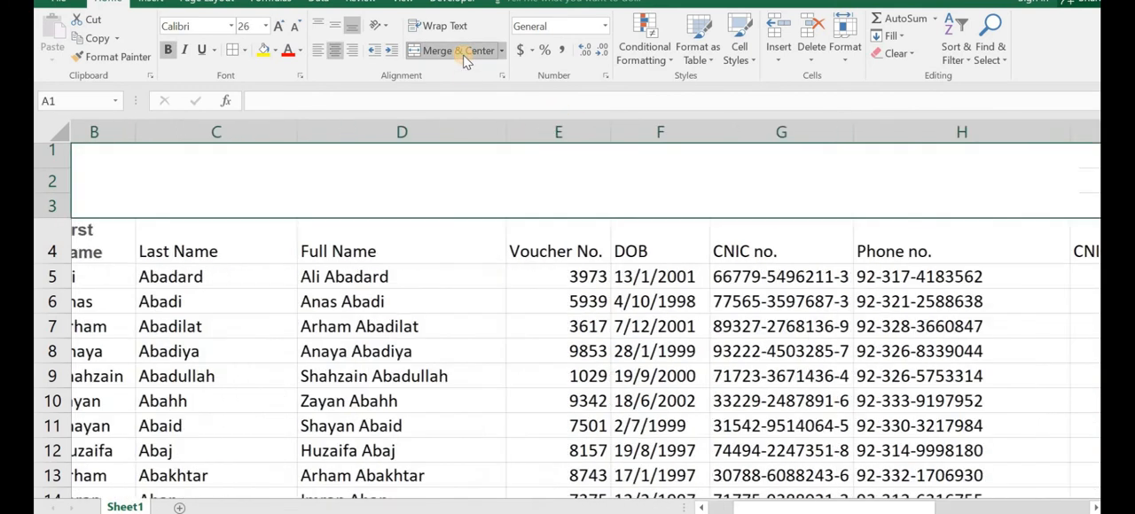
# Step: Enter the title "ABC Data portal" in the merged cell above the table
pyautogui.doubleClick(493, 187)
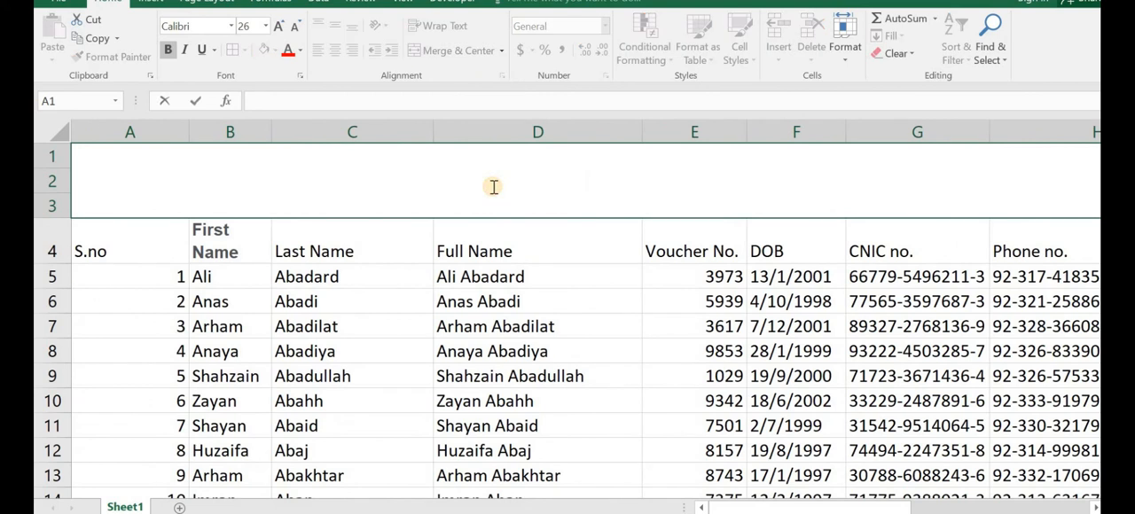
pyautogui.write('ABC')
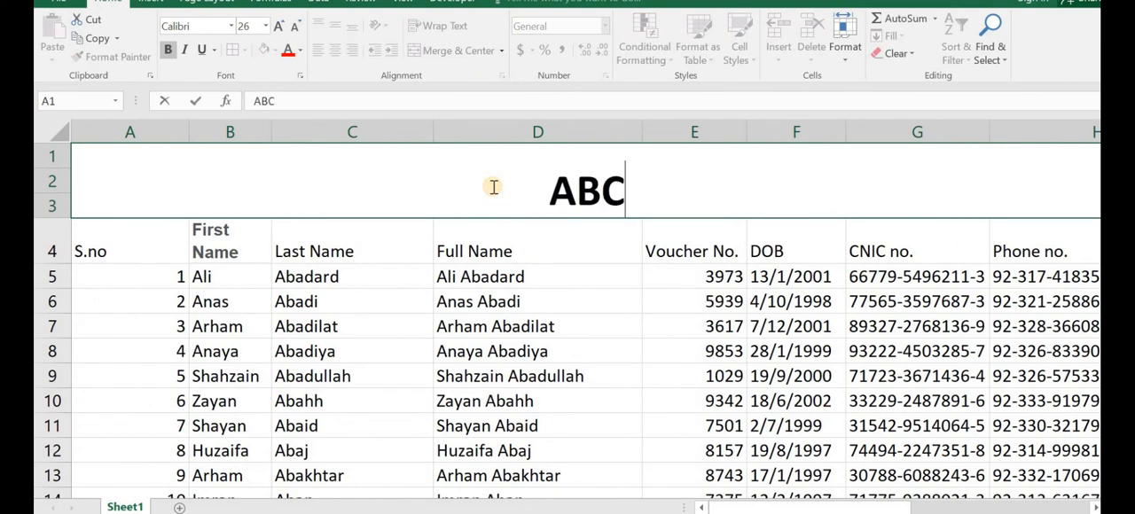
pyautogui.write(' Data po')
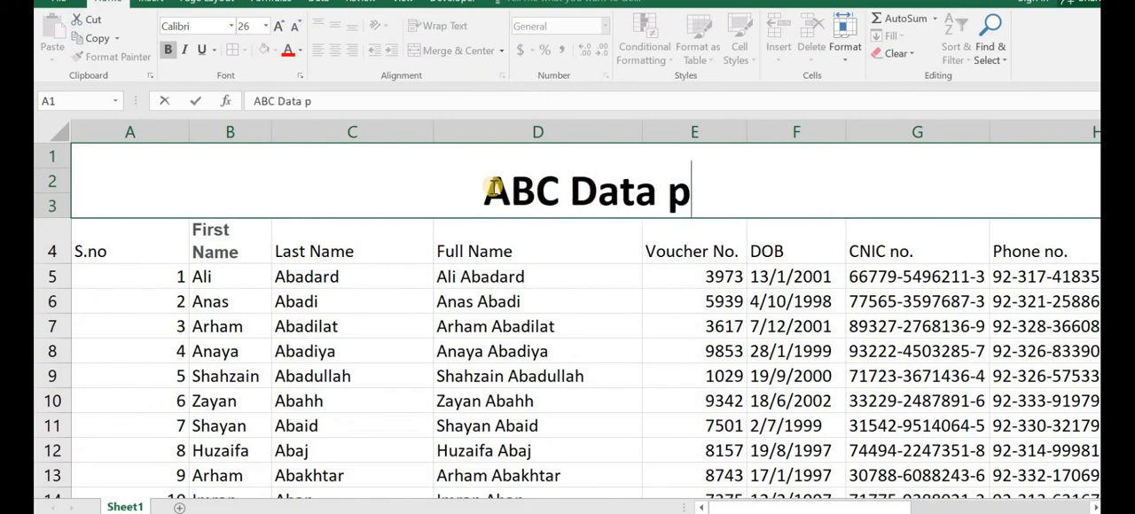
pyautogui.write('rtal')
pyautogui.click(577, 283)
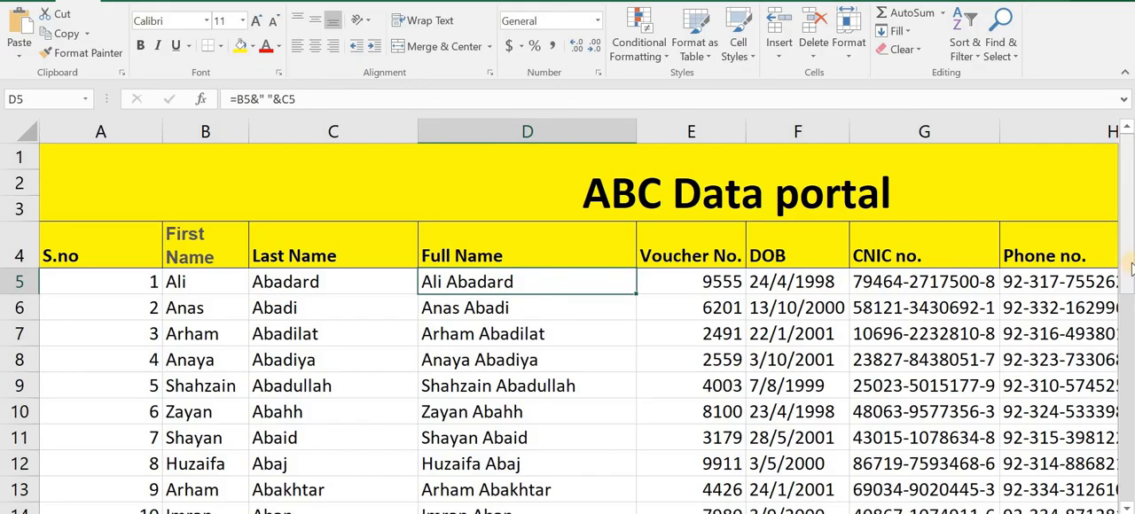
pyautogui.moveTo(1129, 275); pyautogui.dragTo(1129, 239)
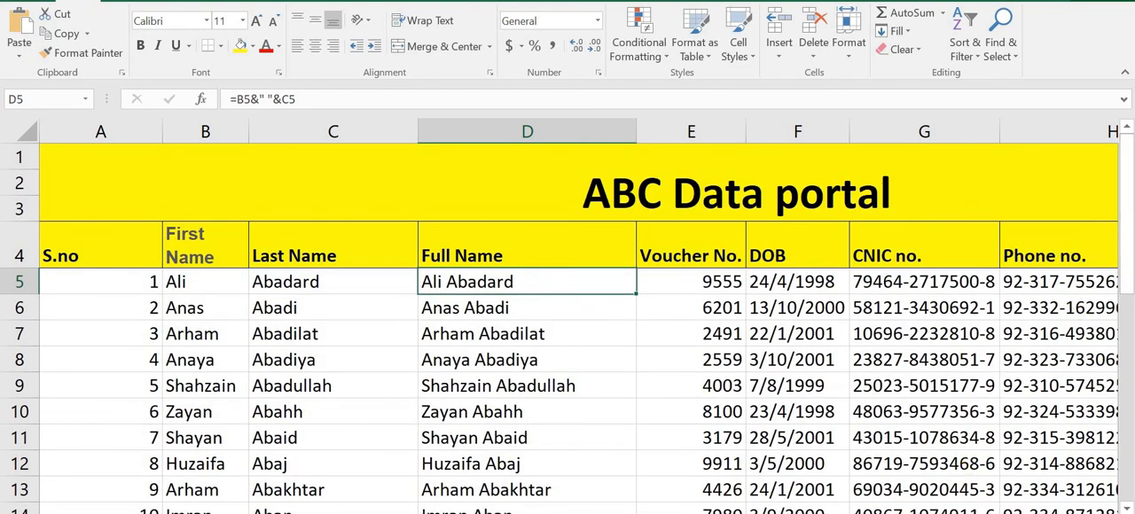
pyautogui.moveTo(927, 513)
pyautogui.mouseDown()
pyautogui.moveTo(1057, 512)
pyautogui.moveTo(919, 511)
pyautogui.mouseUp()
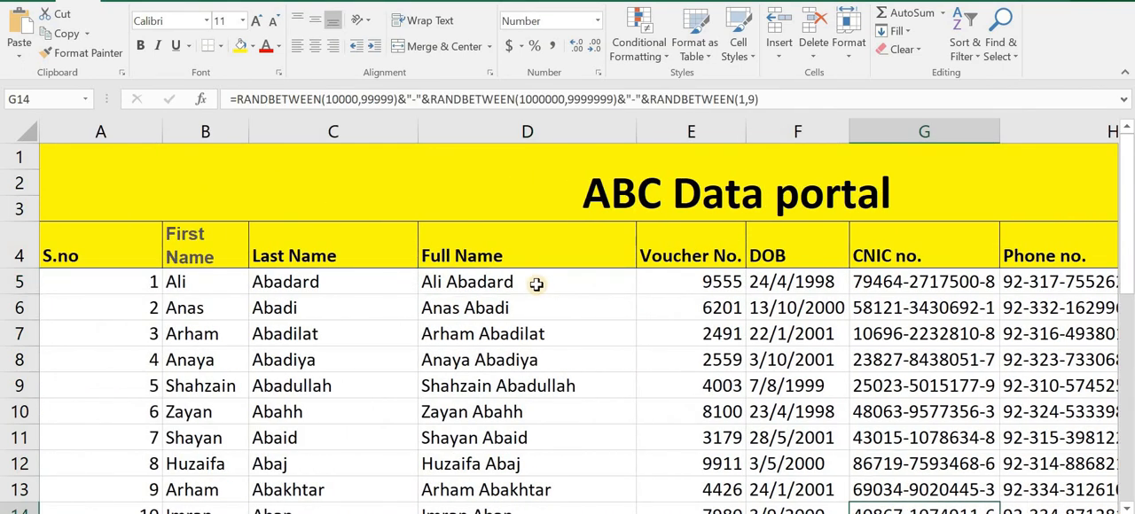
# Step: Review and confirm the Full Name formula =B5&" "&C5 in D5, and refill it down through all the name rows
pyautogui.click(536, 284)
pyautogui.moveTo(222, 282); pyautogui.dragTo(390, 281)
pyautogui.click(506, 281)
pyautogui.doubleClick(506, 282)
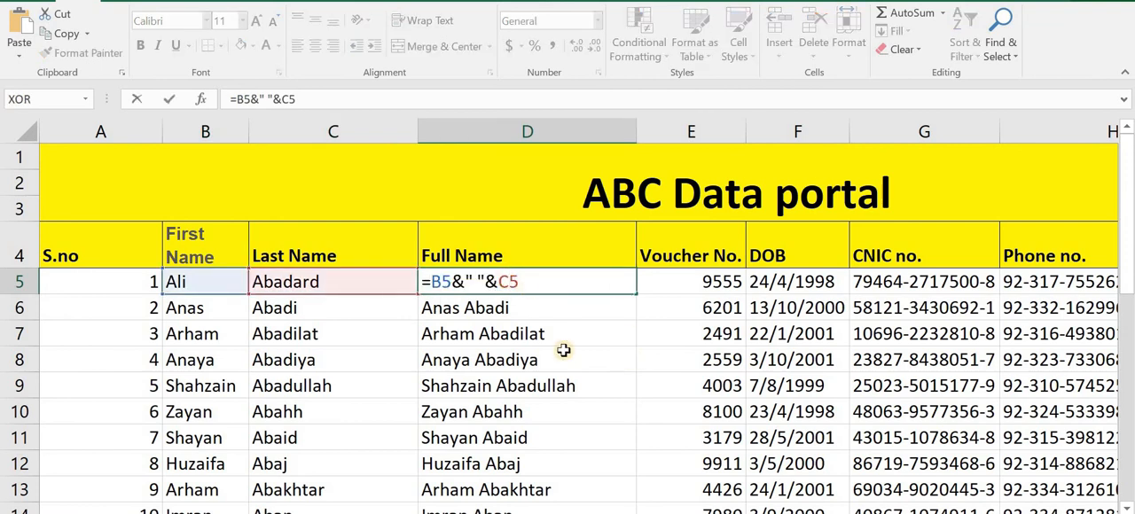
pyautogui.press('Return')
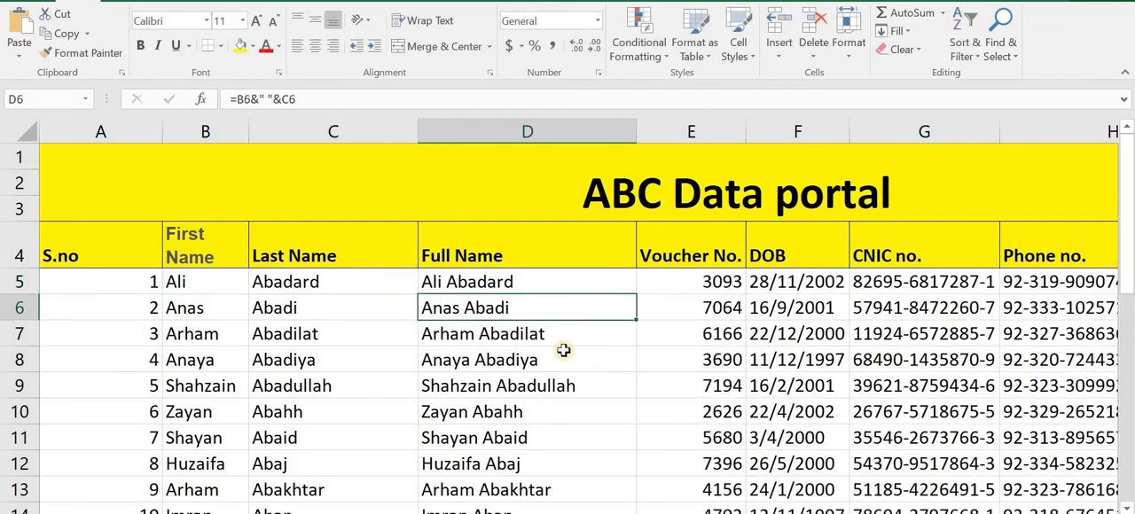
pyautogui.click(599, 282)
pyautogui.doubleClick(636, 295)
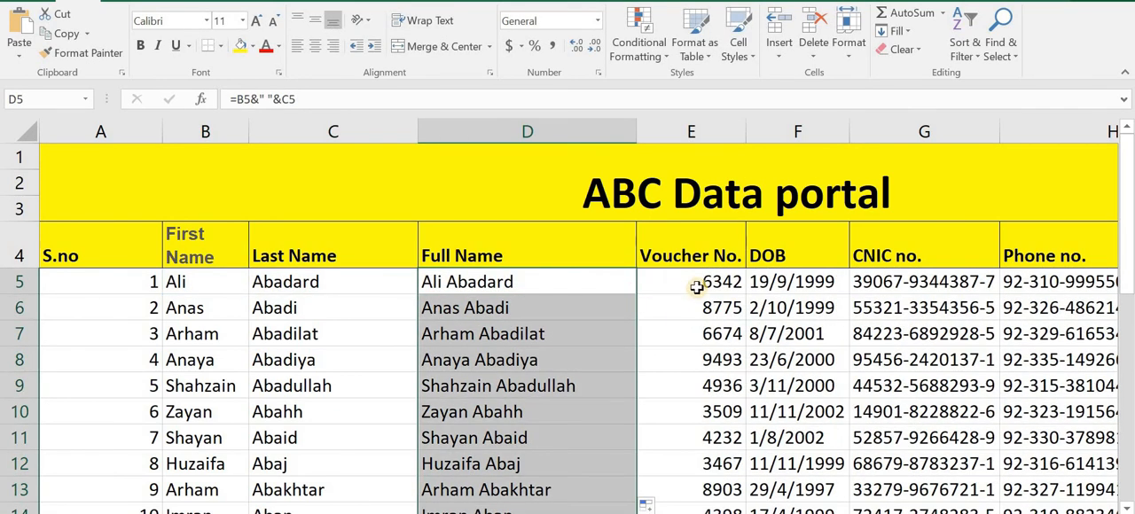
# Step: Review the Voucher No. formula in E5, then walk through the arguments of the DOB formula in F5
pyautogui.doubleClick(691, 286)
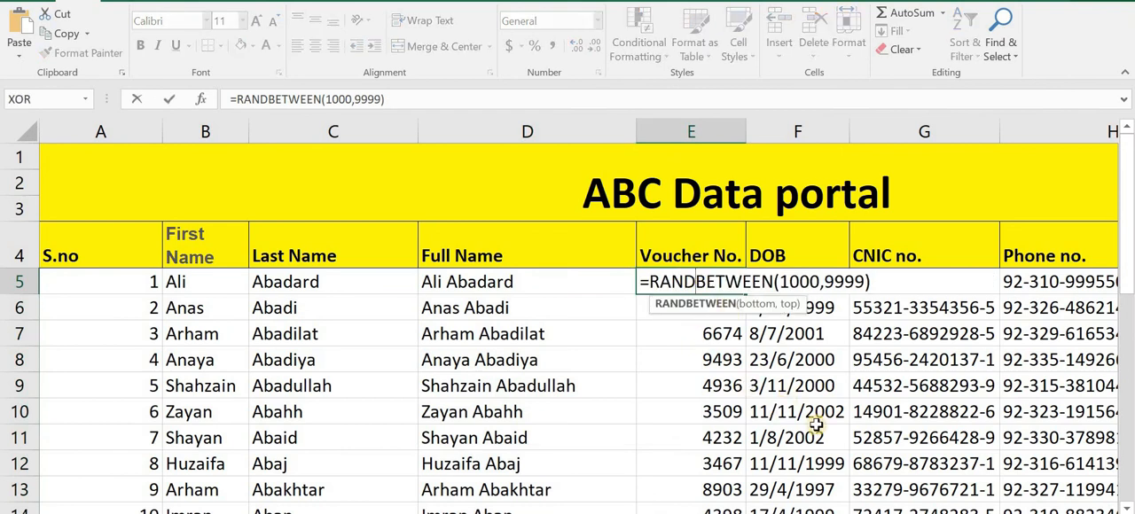
pyautogui.press('Return')
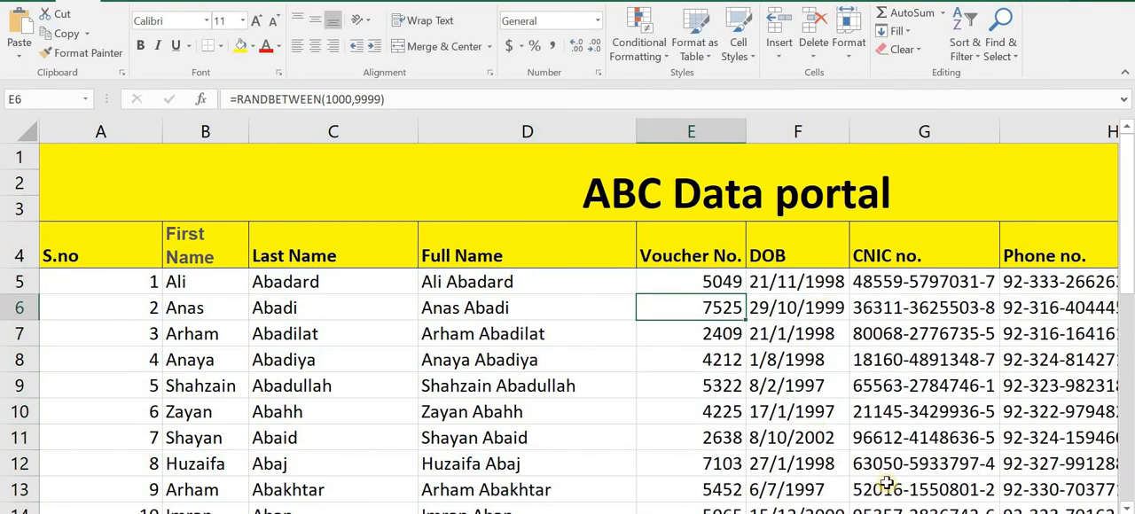
pyautogui.moveTo(884, 513); pyautogui.dragTo(918, 513)
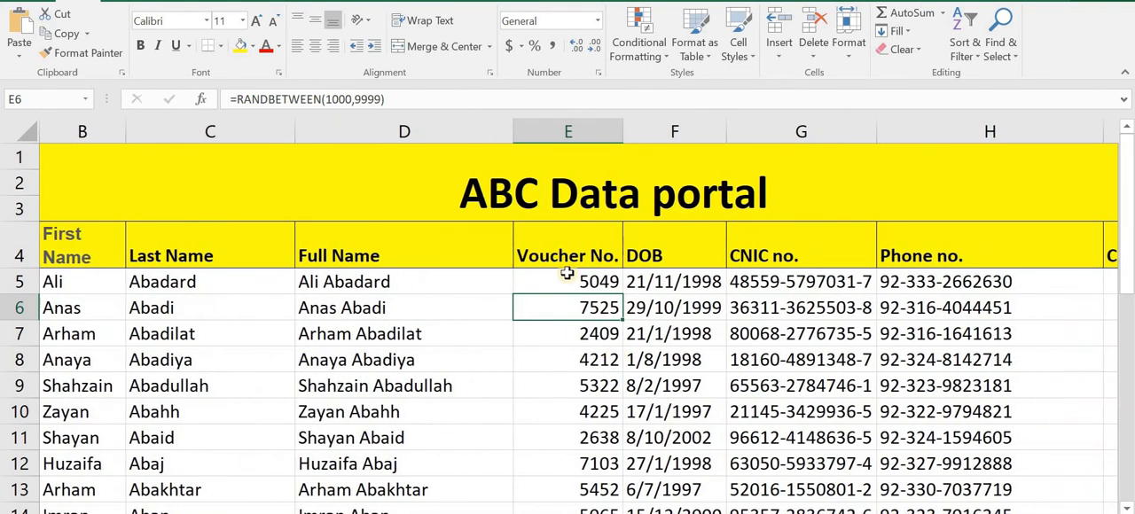
pyautogui.click(650, 288)
pyautogui.doubleClick(649, 289)
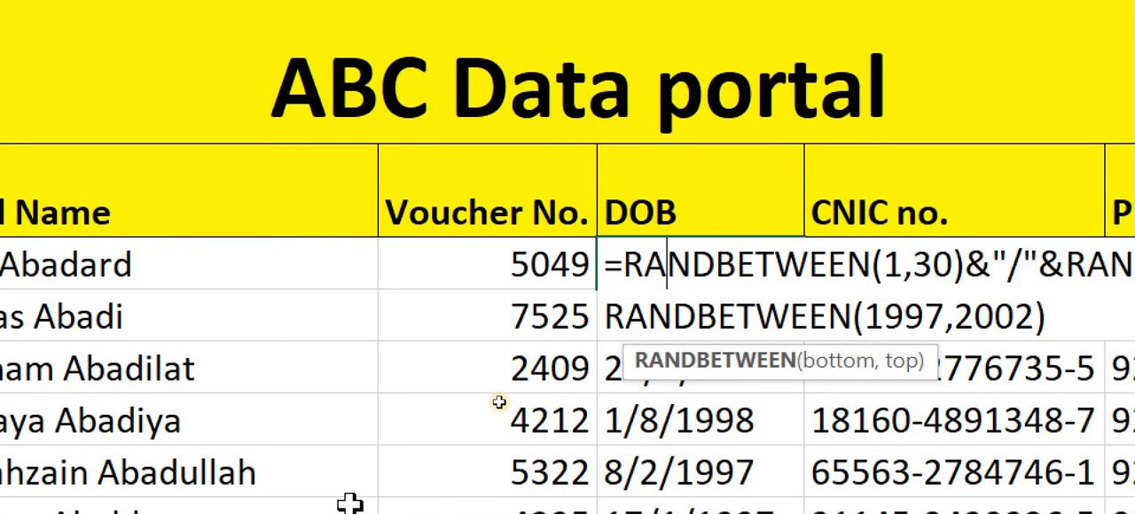
pyautogui.press('Right')
pyautogui.press('Right')
pyautogui.press('Right')
pyautogui.press('Right')
pyautogui.press('Right')
pyautogui.press('Right')
pyautogui.press('Right')
pyautogui.press('Right')
pyautogui.press('Right')
pyautogui.press('Right')
pyautogui.press('Right')
pyautogui.press('Right')
pyautogui.press('Right')
pyautogui.press('Right')
pyautogui.press('Right')
pyautogui.press('Right')
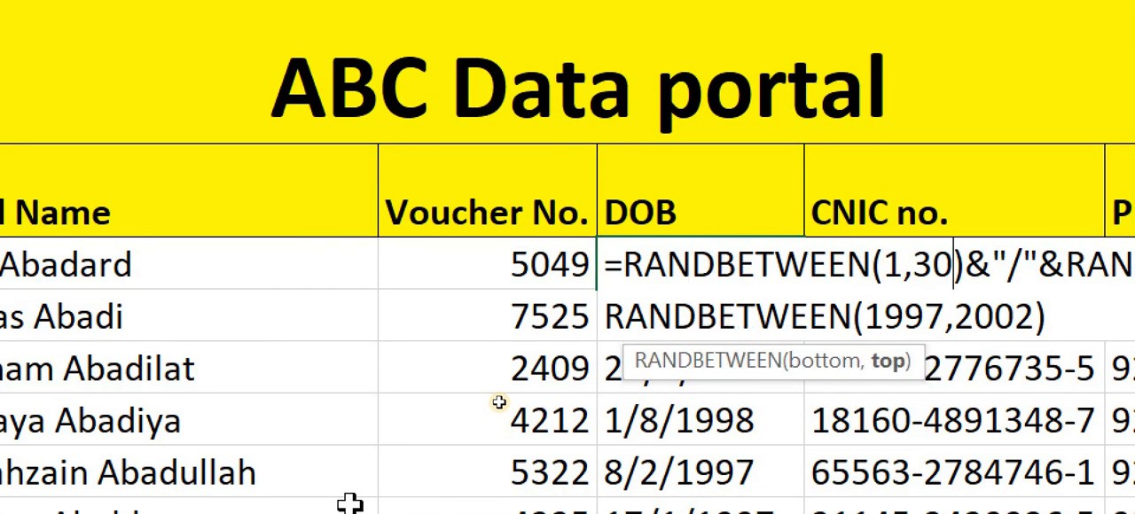
pyautogui.press('Right')
pyautogui.press('Right')
pyautogui.press('Right')
pyautogui.press('Right')
pyautogui.press('Right')
pyautogui.press('Right')
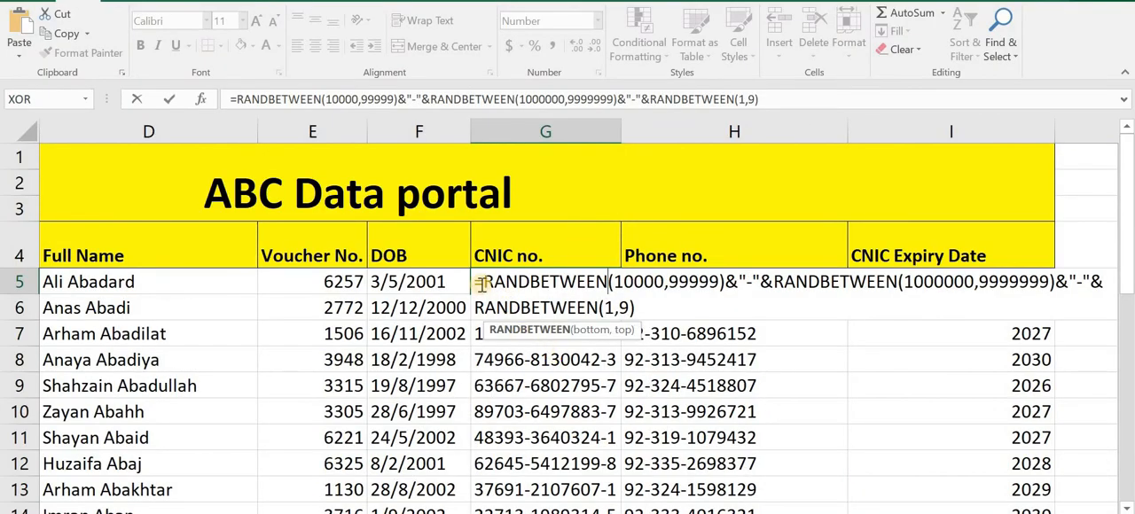
# Step: Review the full CNIC no. formula in G5 and the Phone no. formula in H5, leaving both as they are
pyautogui.moveTo(477, 281); pyautogui.dragTo(672, 316)
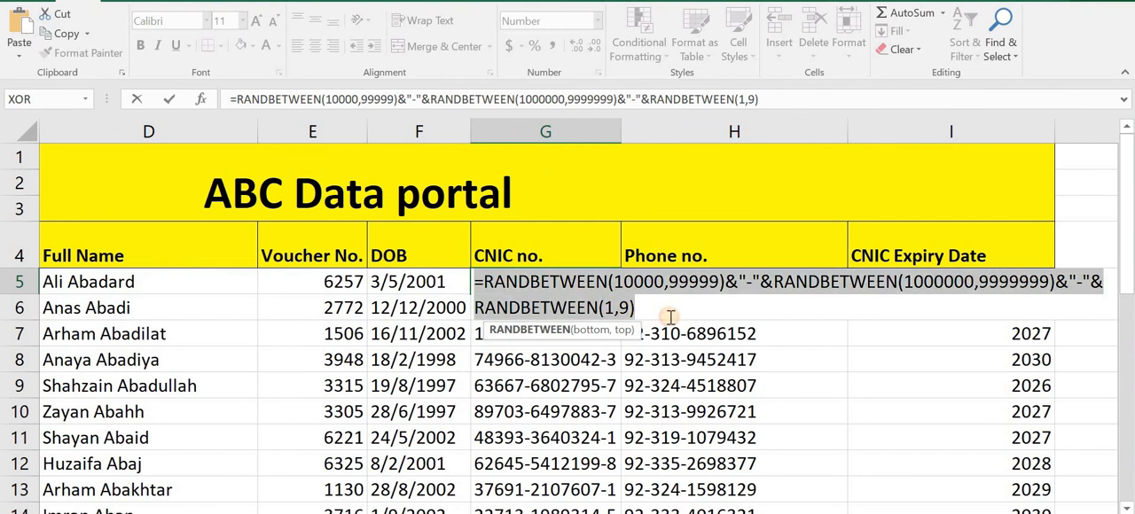
pyautogui.press('Return')
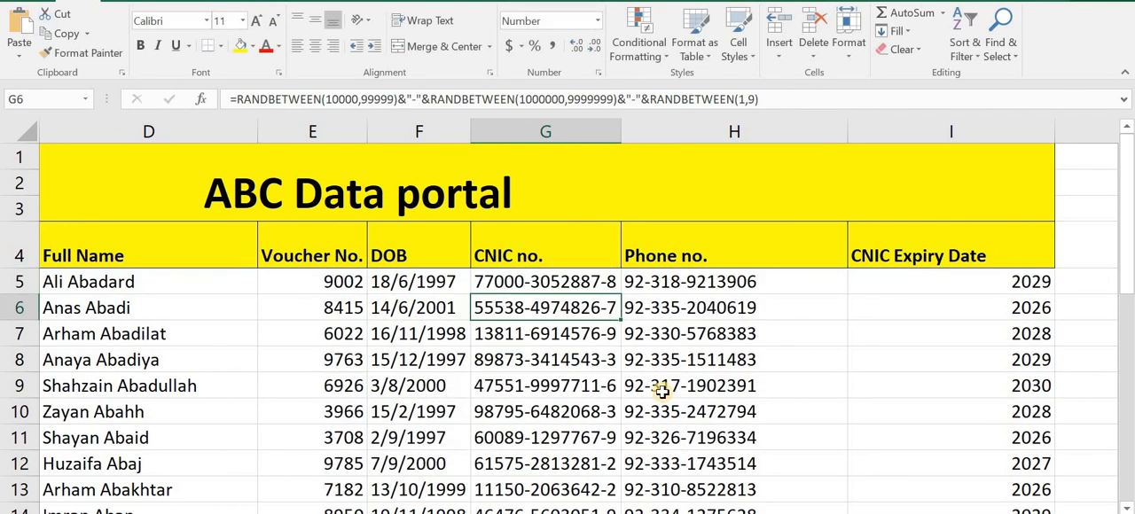
pyautogui.click(692, 279)
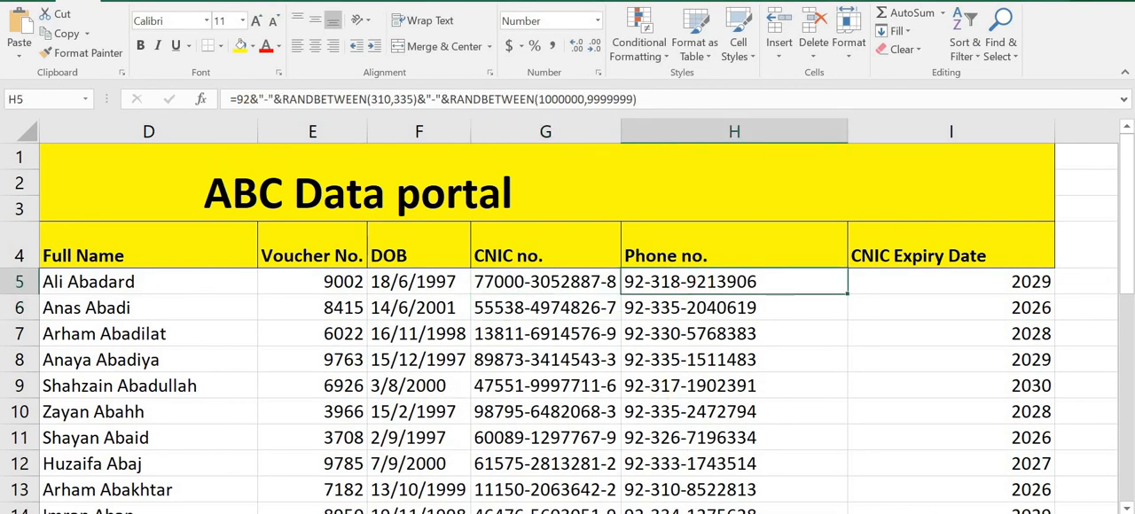
pyautogui.doubleClick(783, 283)
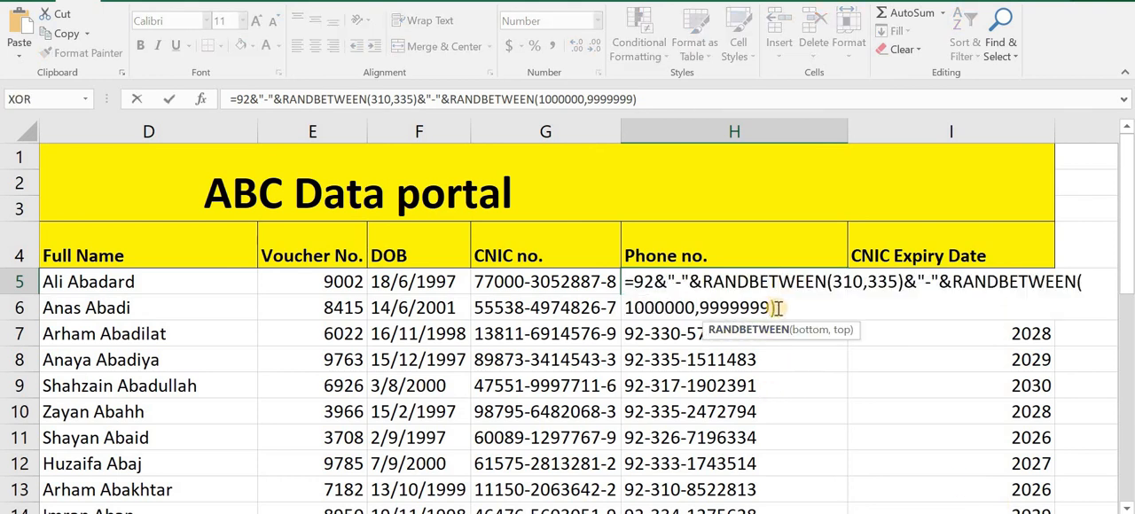
pyautogui.moveTo(776, 308); pyautogui.dragTo(624, 282)
pyautogui.press('Return')
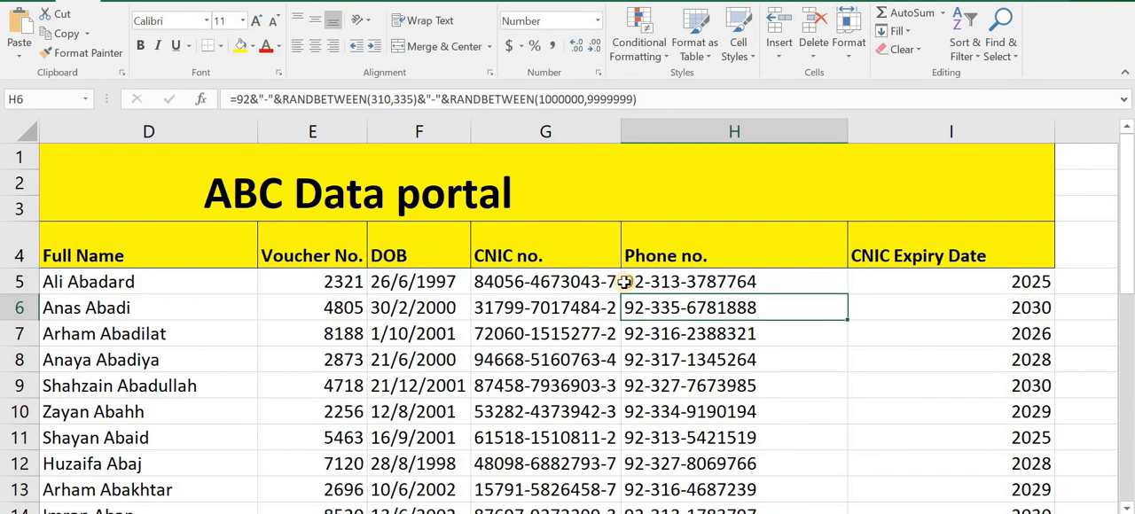
# Step: Review the CNIC Expiry Date formula in I5 and look back over the table from its first columns
pyautogui.doubleClick(945, 281)
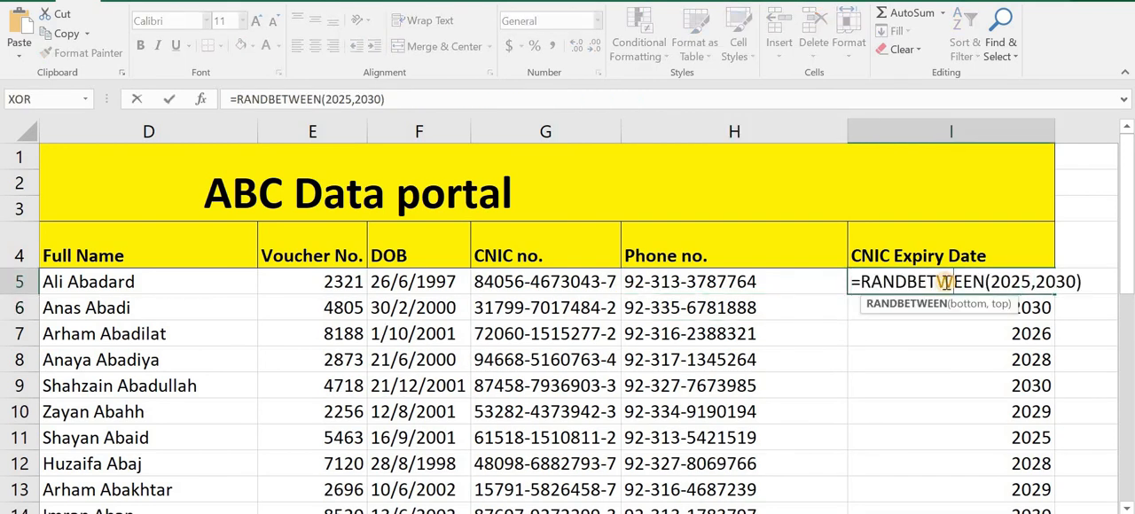
pyautogui.press('Return')
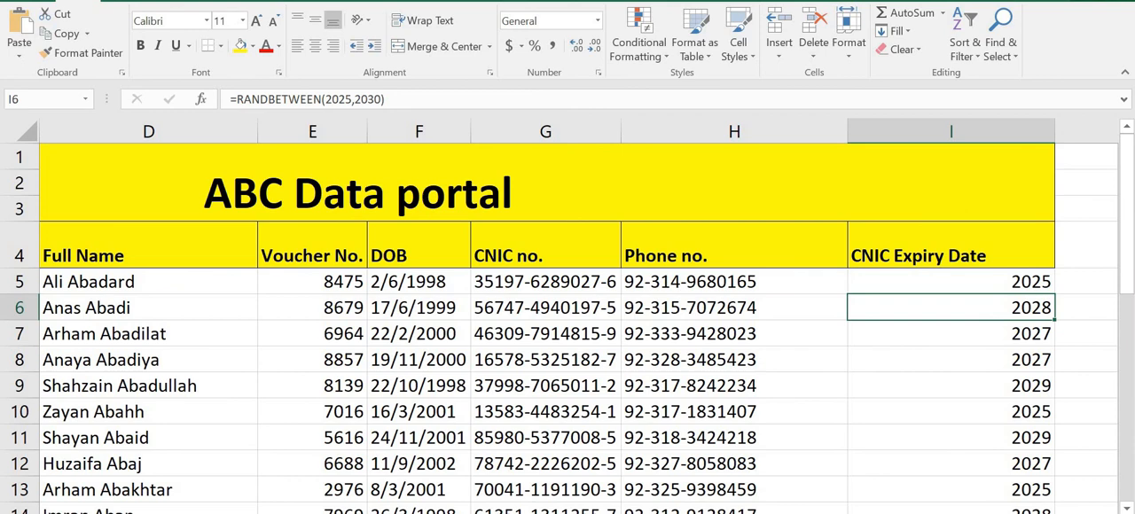
pyautogui.hscroll(-3, 568, 355)
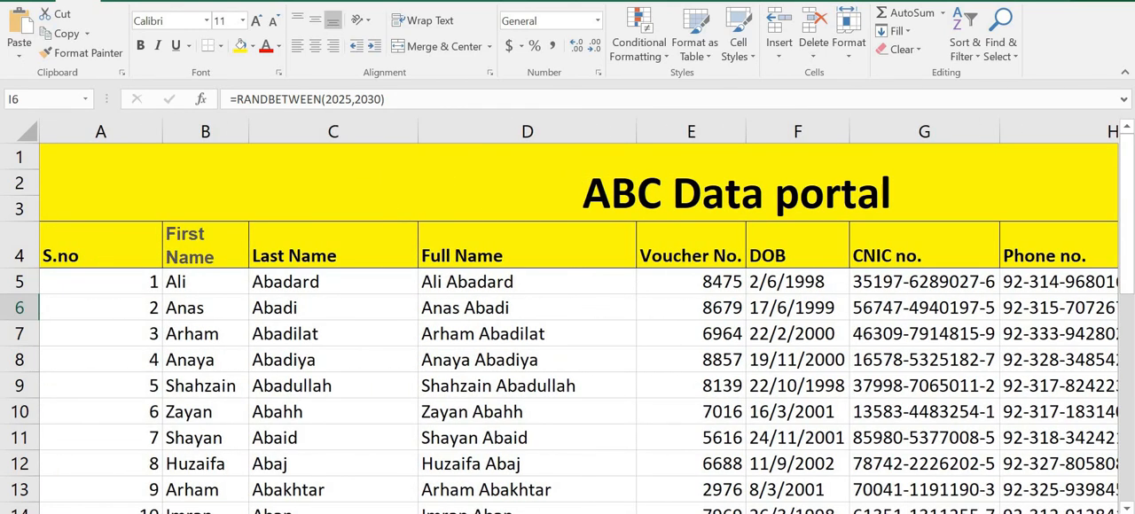
pyautogui.scroll(-2, 568, 328)
pyautogui.moveTo(1127, 312); pyautogui.dragTo(1128, 293)
pyautogui.moveTo(966, 513)
pyautogui.mouseDown()
pyautogui.moveTo(1002, 513)
pyautogui.moveTo(964, 513)
pyautogui.mouseUp()
pyautogui.moveTo(1128, 306); pyautogui.dragTo(1128, 297)
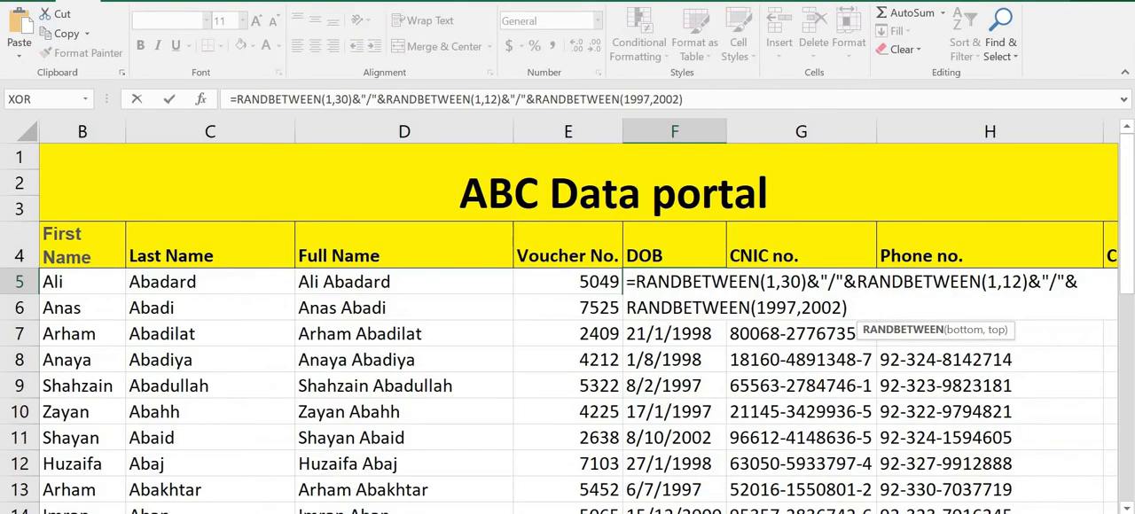